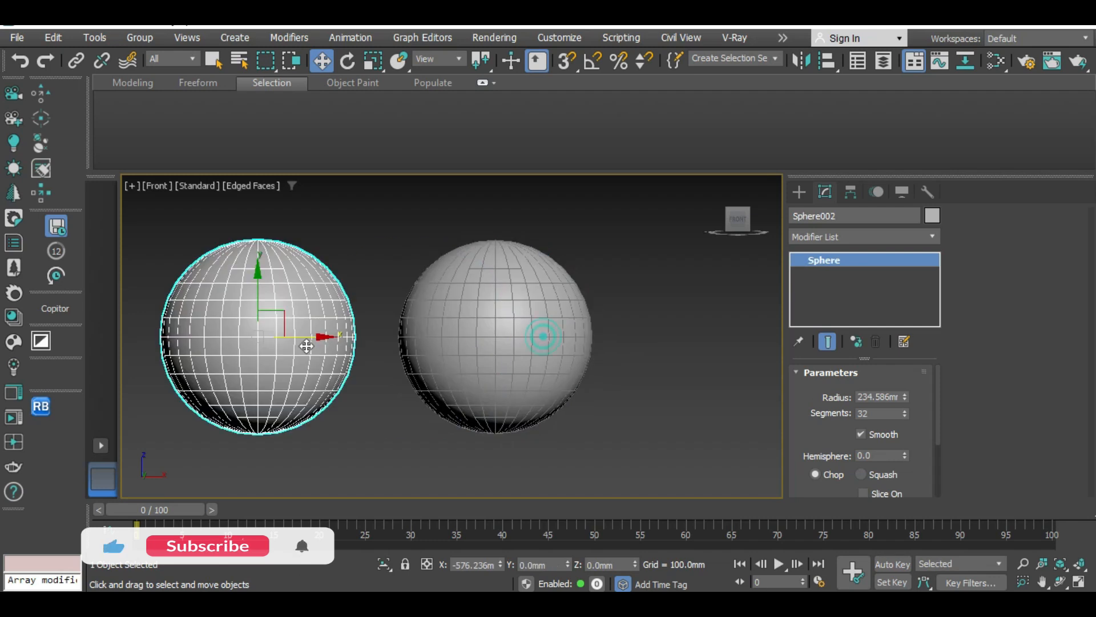
Delete the duplicate sphere beside the original one in the front view.
click(553, 380)
middle_drag(567, 415, 607, 394)
scroll(607, 394, down, 3)
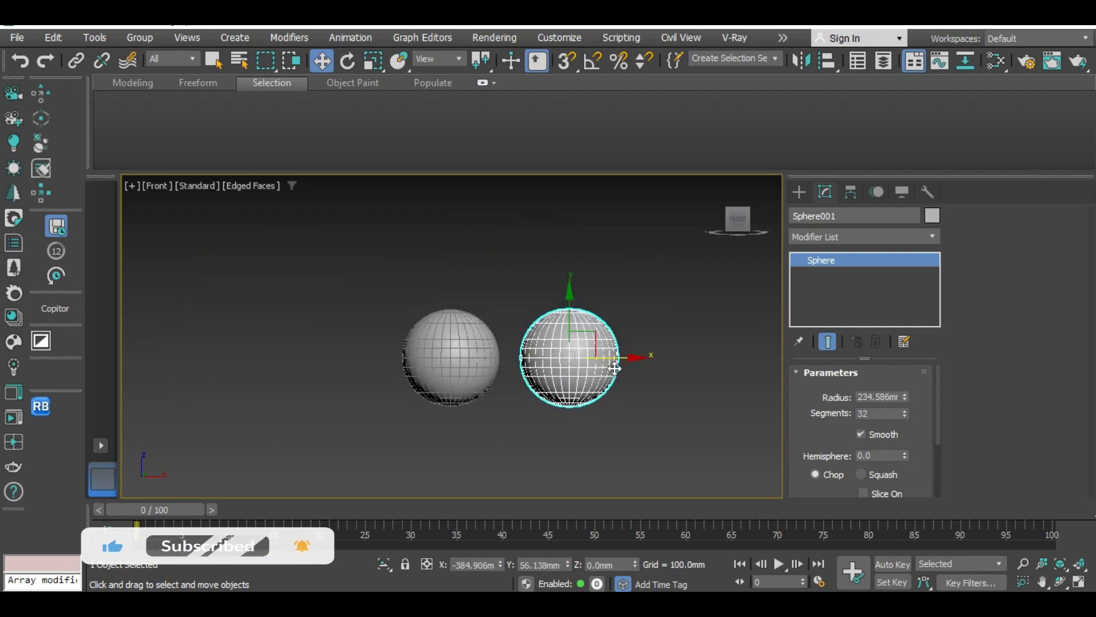
right_click(608, 394)
click(465, 343)
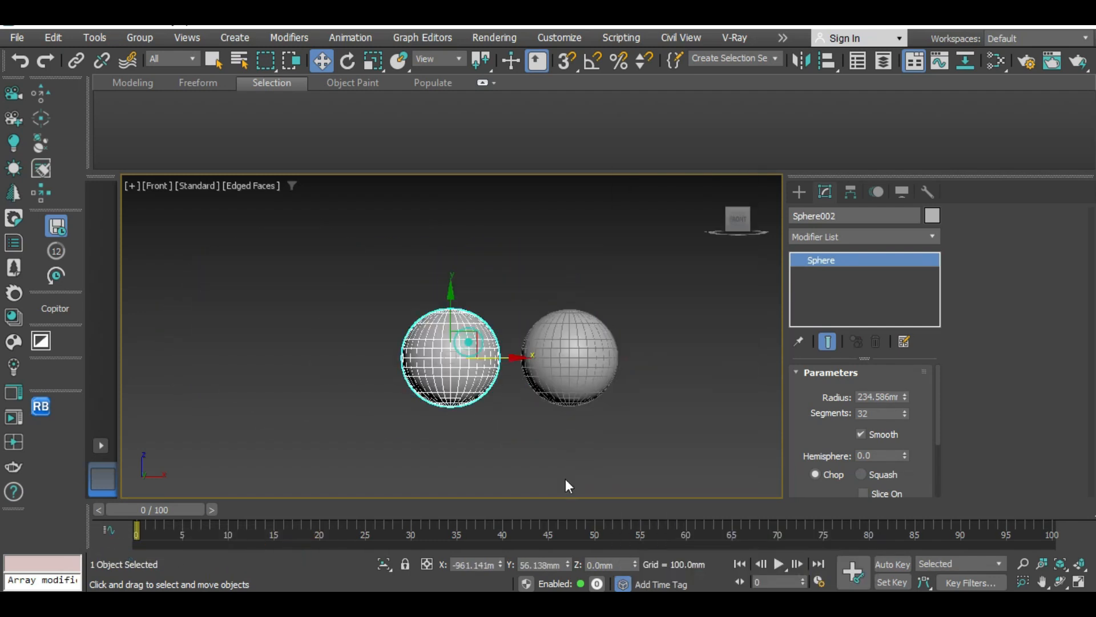
key(Delete)
Convert the remaining sphere to an Editable Poly and place a copy of it to its left.
click(593, 343)
right_click(488, 288)
mouse_move(537, 491)
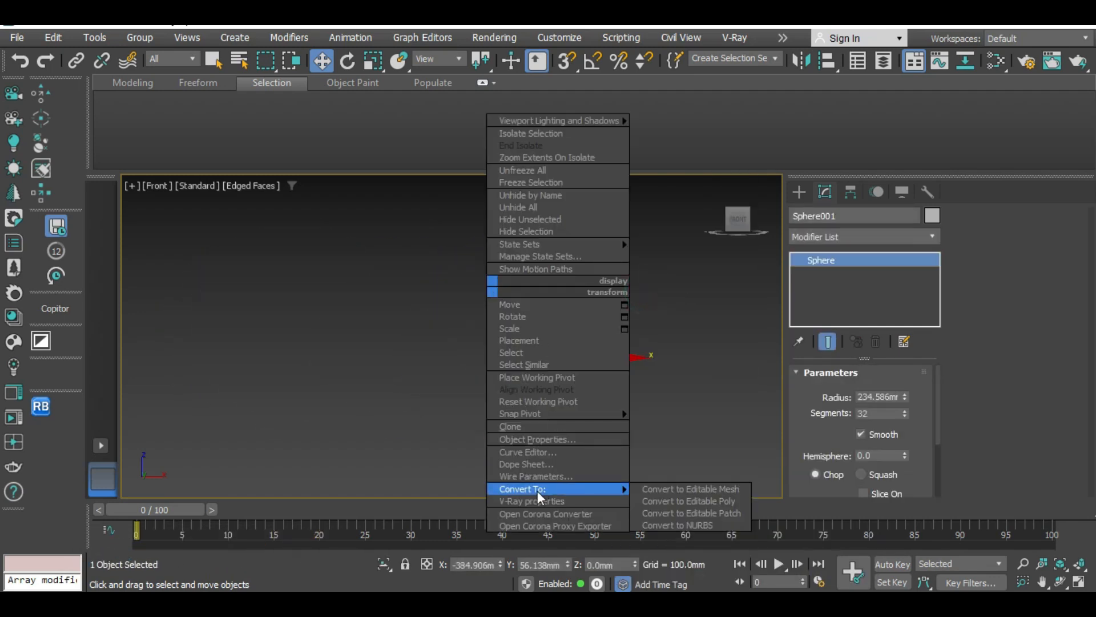
click(691, 500)
shift+drag(605, 344, 394, 343)
click(553, 377)
Delete the upper cap polygons of the original sphere to leave an open bowl.
click(612, 353)
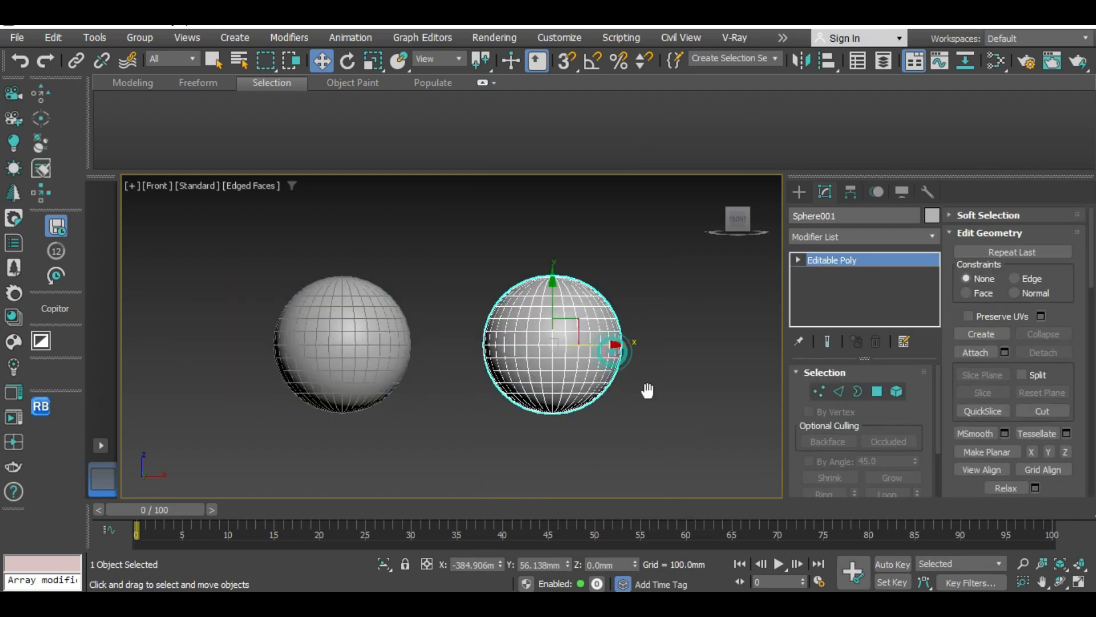
middle_drag(648, 386, 656, 415)
click(878, 391)
scroll(704, 384, up, 5)
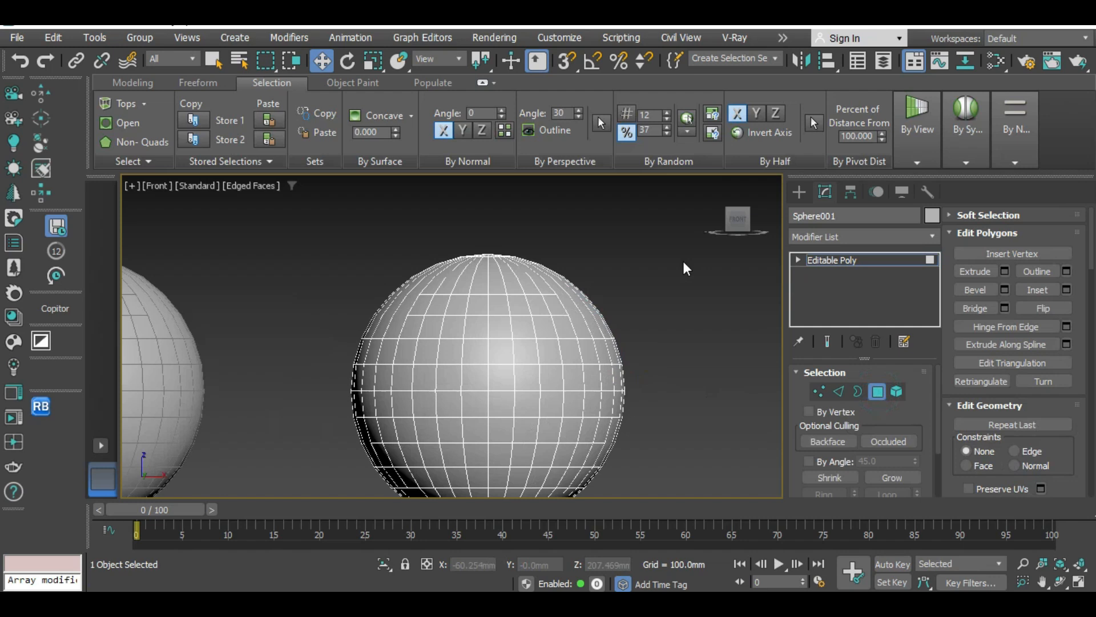
drag(692, 244, 269, 325)
scroll(477, 353, down, 2)
middle_drag(483, 367, 514, 340)
scroll(515, 342, up, 1)
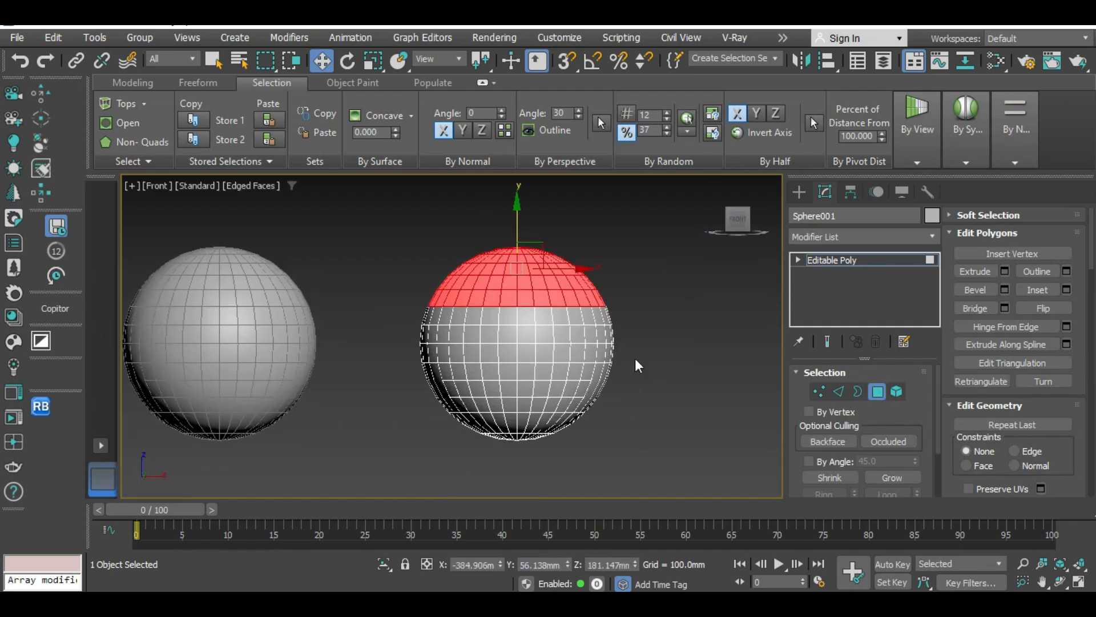
middle_drag(635, 358, 718, 354)
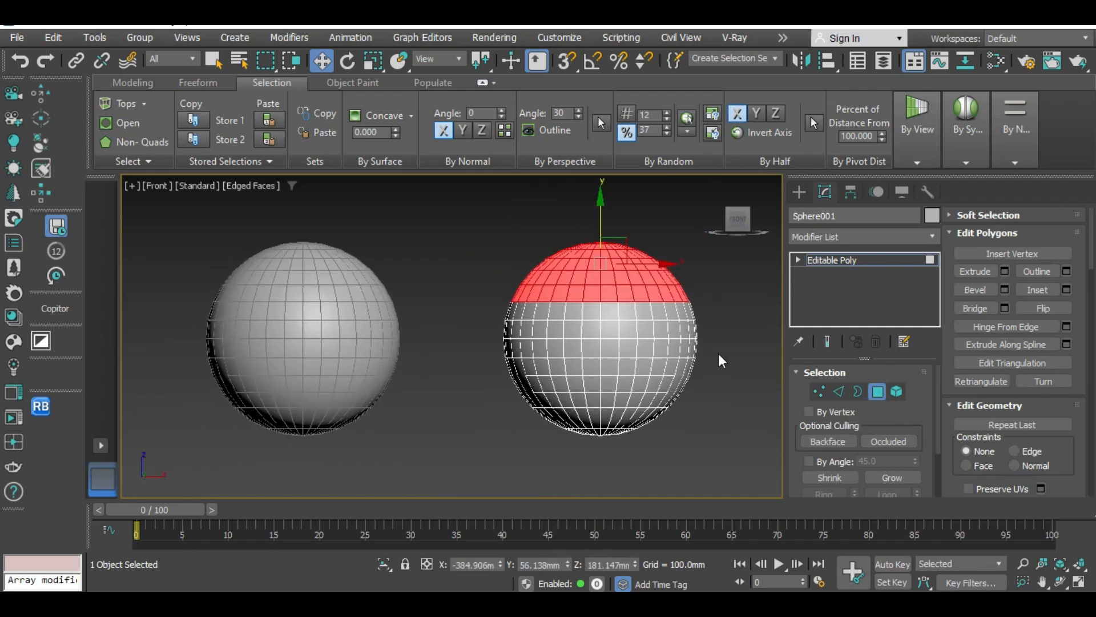
key(Delete)
scroll(666, 392, down, 3)
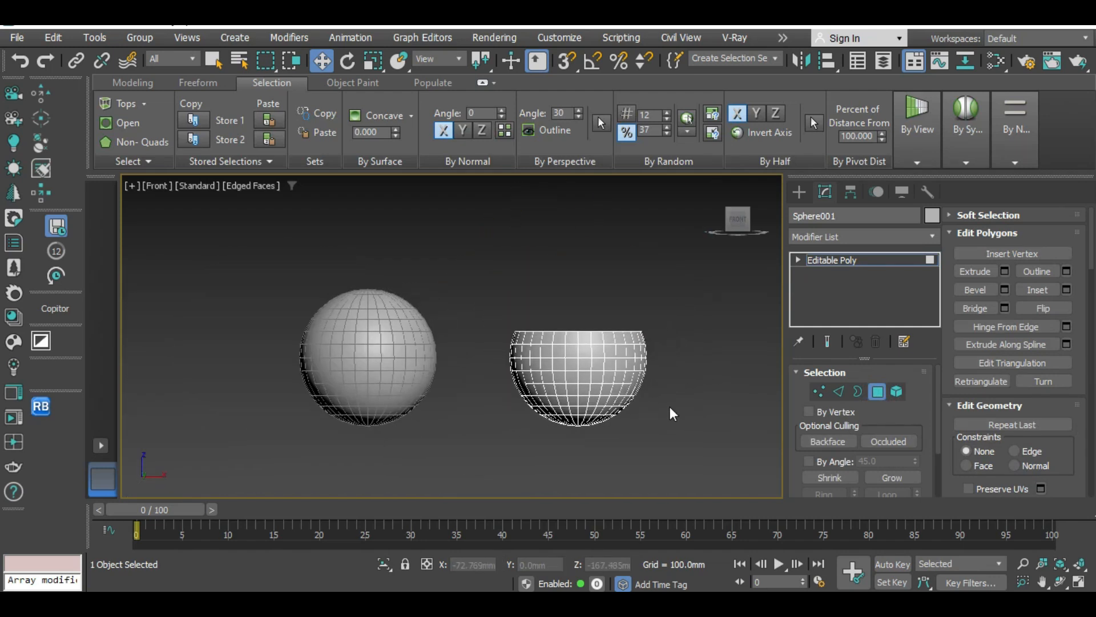
click(879, 393)
Add a Lattice modifier to the open bowl.
scroll(612, 361, up, 2)
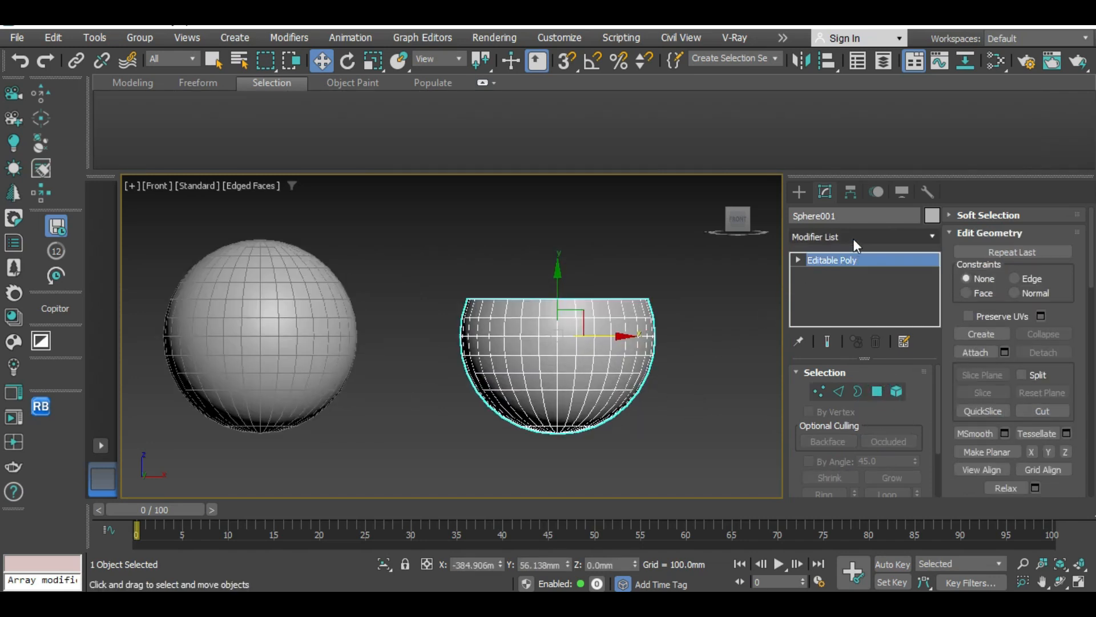
scroll(680, 364, down, 4)
scroll(665, 378, up, 3)
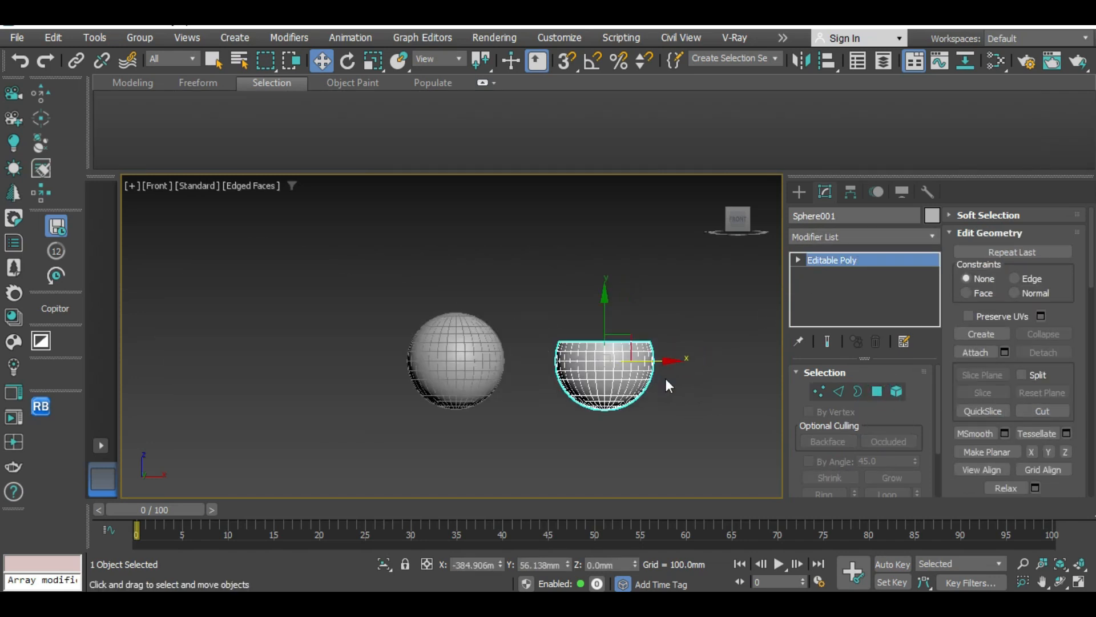
click(848, 235)
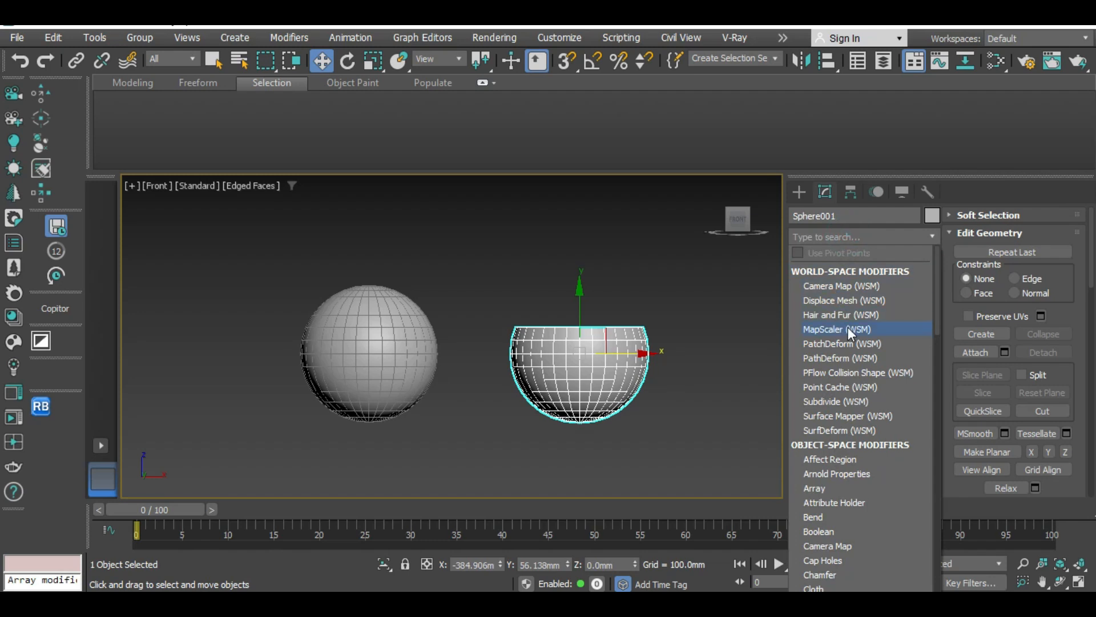
scroll(848, 327, down, 8)
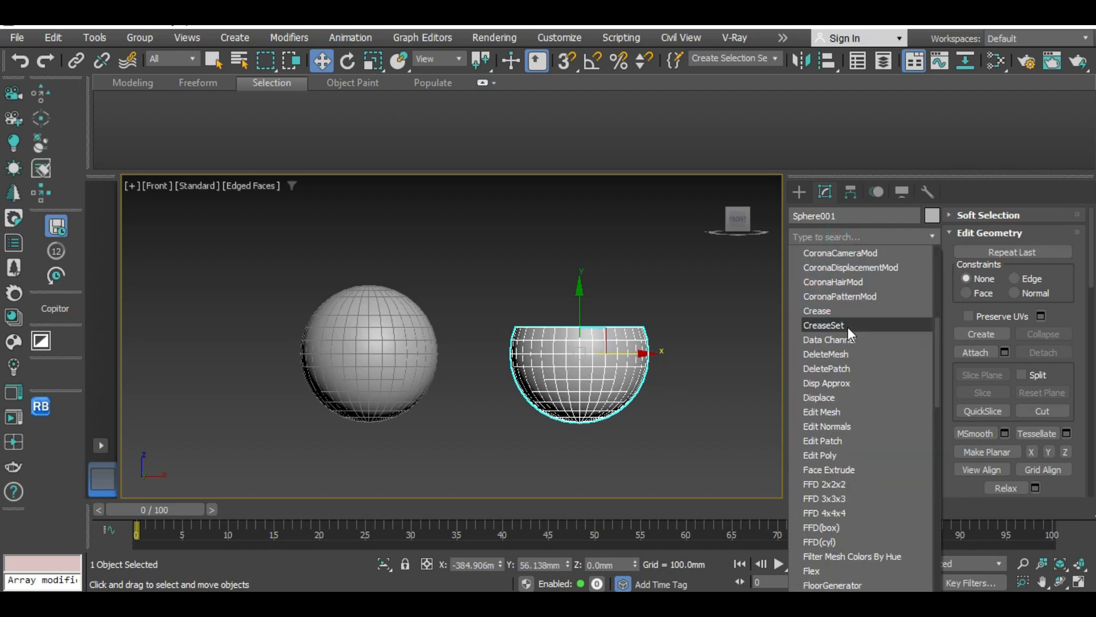
scroll(848, 327, down, 1)
click(848, 328)
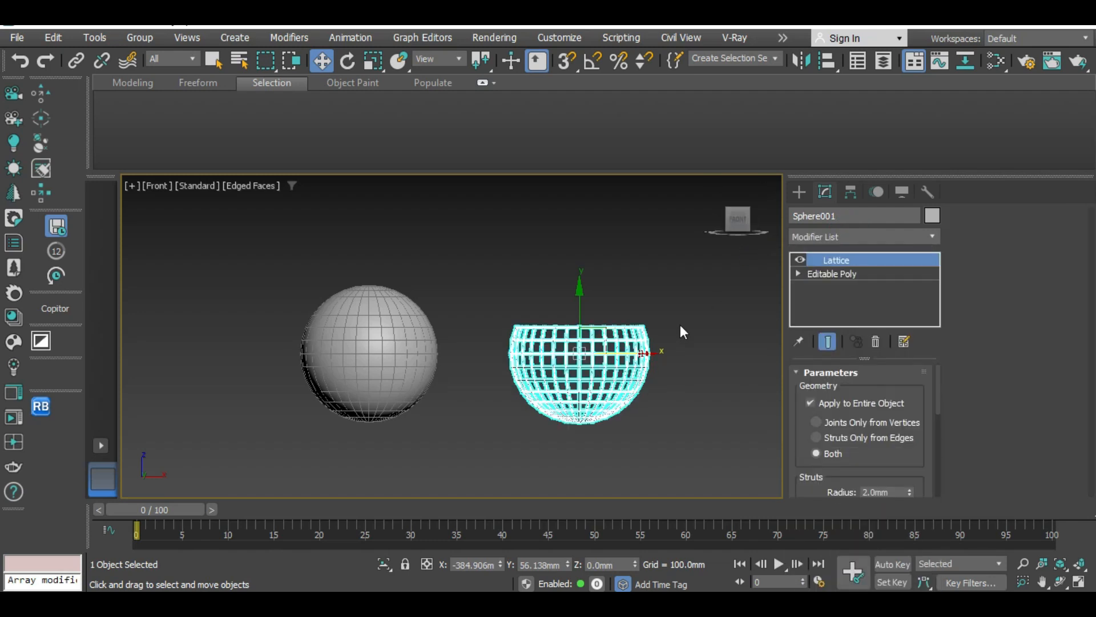
Try the lattice with Joints Only from Vertices and with Struts Only from Edges.
scroll(608, 354, up, 5)
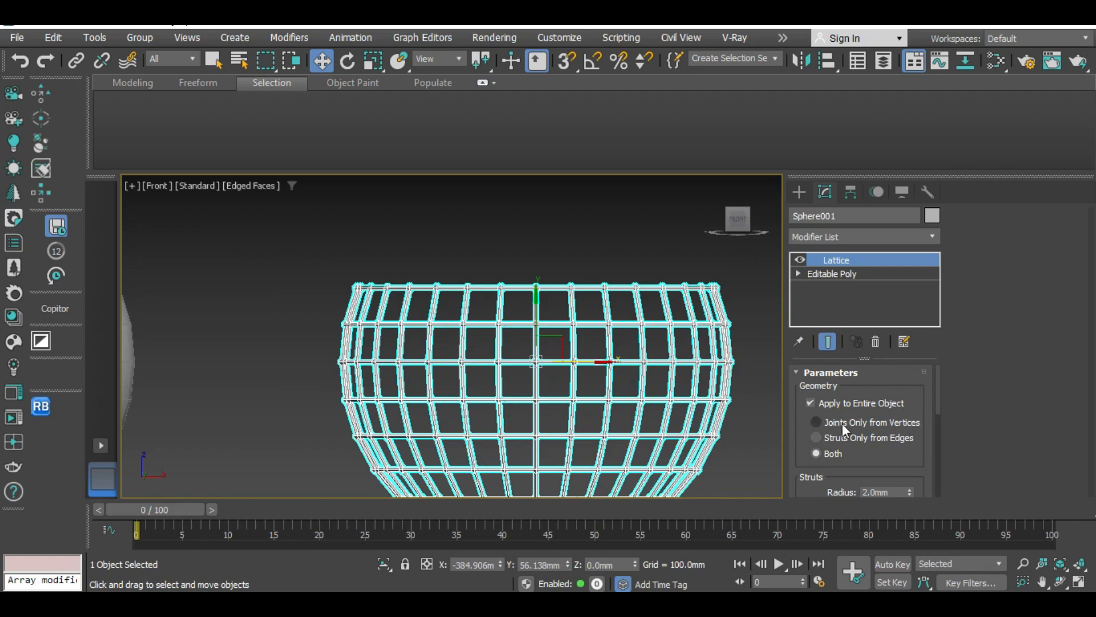
click(869, 424)
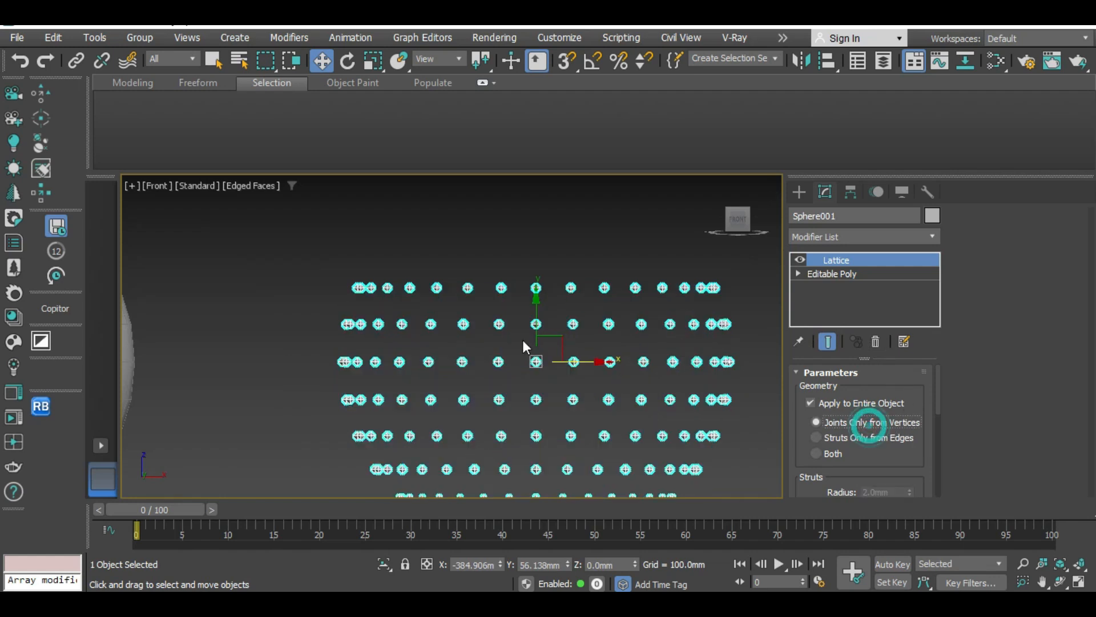
click(851, 436)
scroll(526, 369, up, 10)
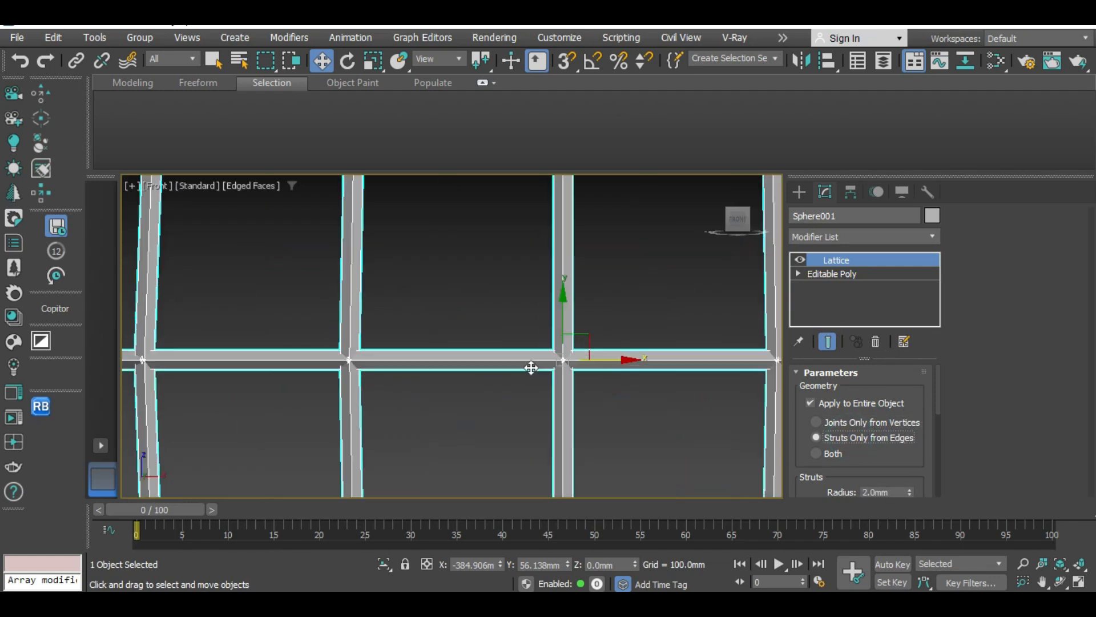
Set the lattice strut radius to 4 mm and the geometry to Both.
drag(938, 382, 914, 416)
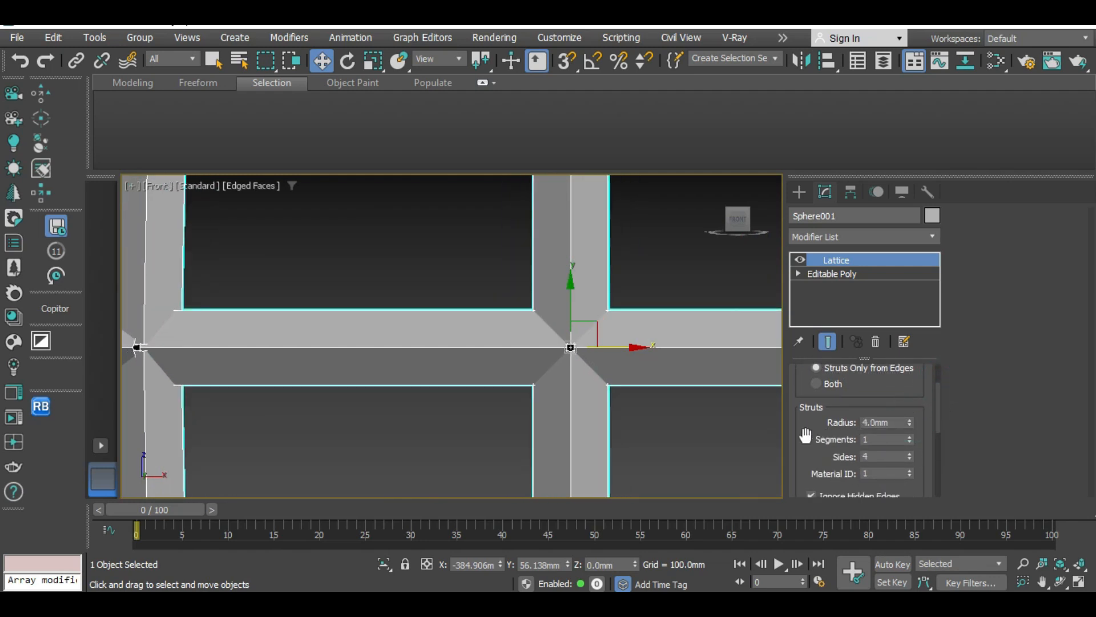
scroll(805, 437, up, 3)
click(816, 454)
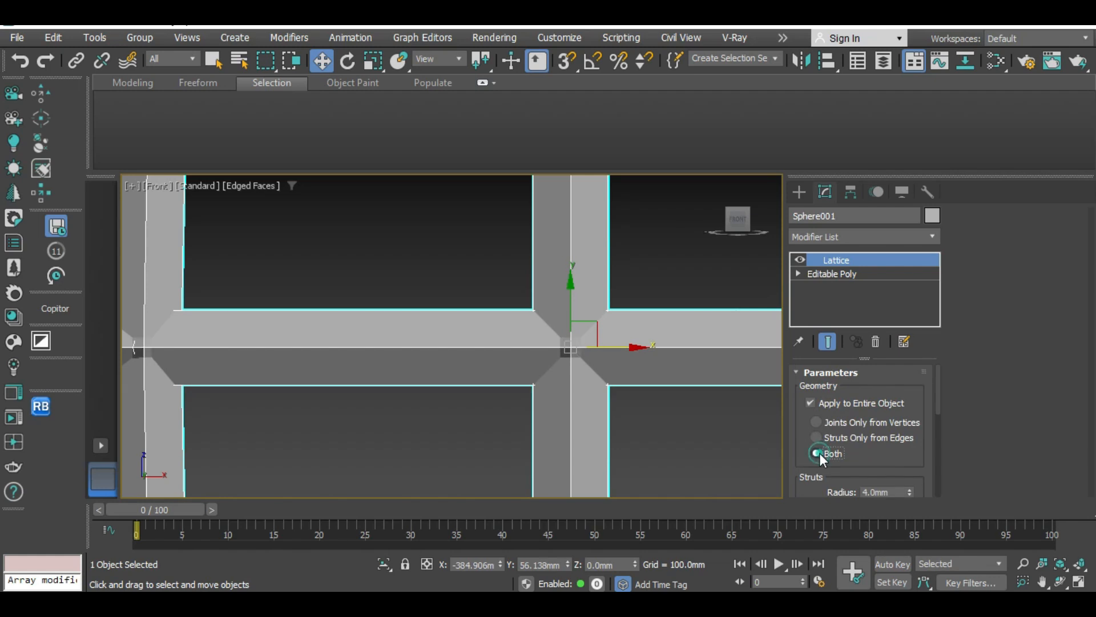
Try a lattice joint radius of 10 mm and settle on 4.5 mm.
scroll(796, 441, down, 3)
scroll(799, 447, down, 2)
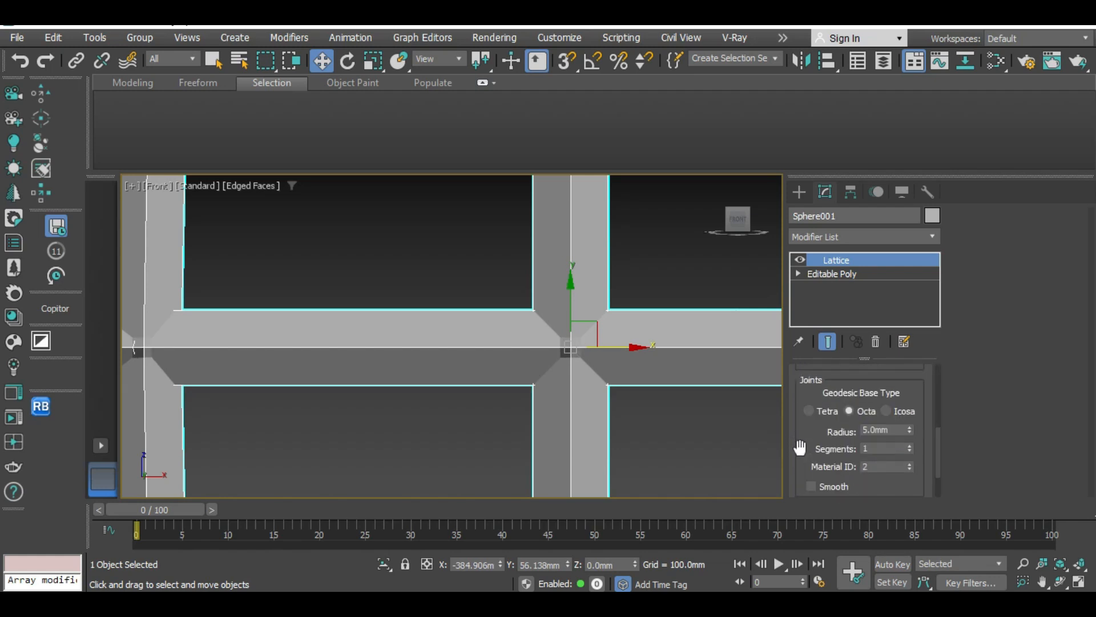
click(910, 427)
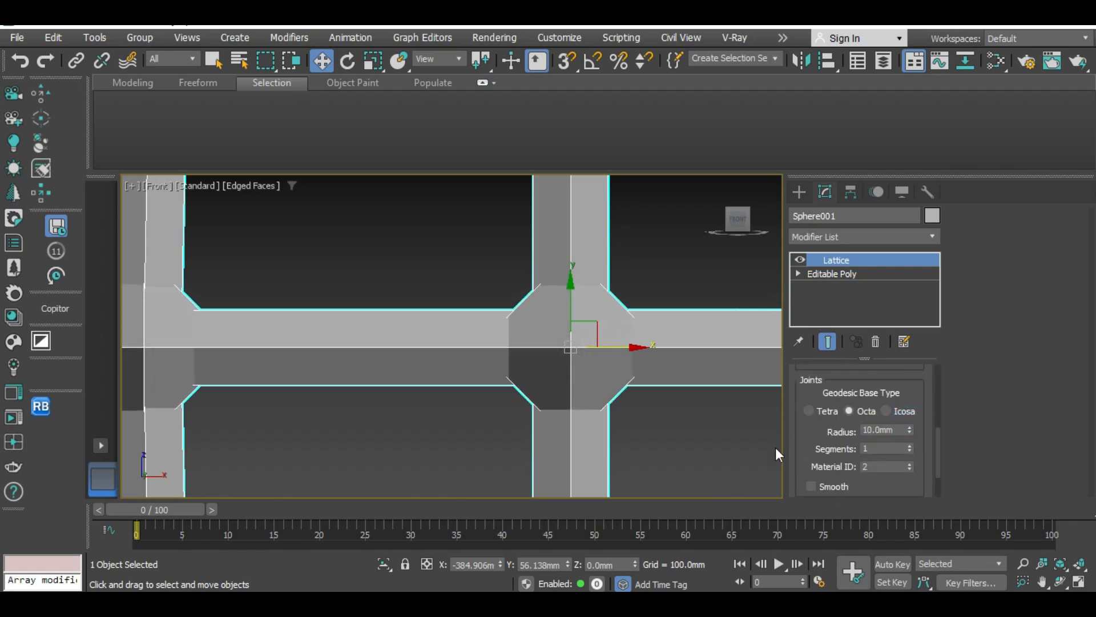
scroll(546, 403, down, 5)
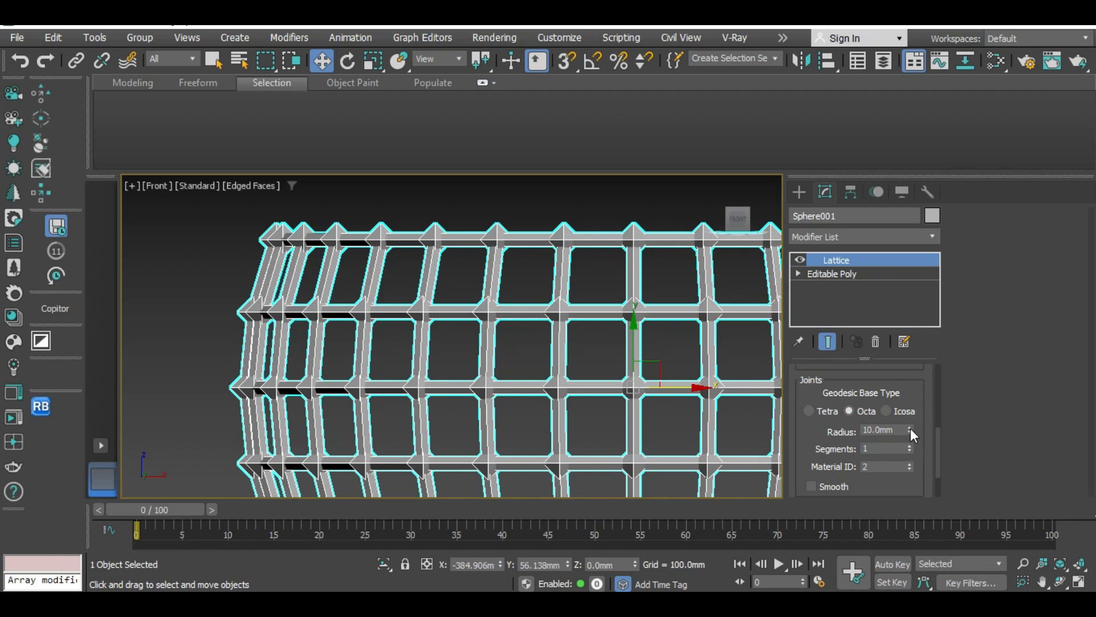
drag(910, 428, 910, 439)
scroll(635, 392, up, 8)
scroll(654, 395, down, 10)
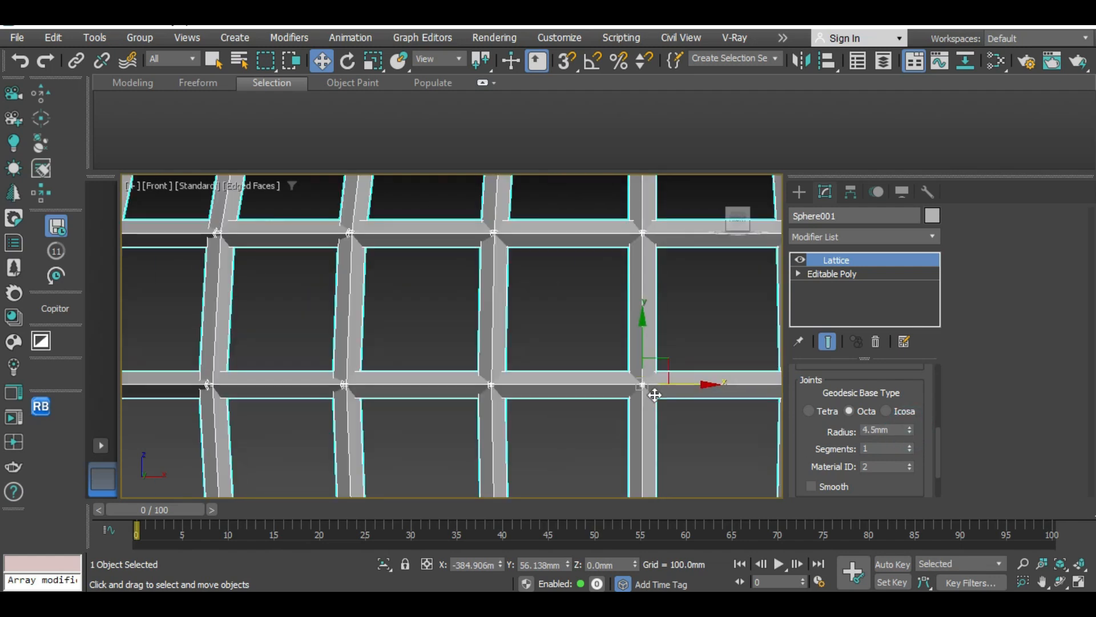
scroll(609, 389, up, 3)
middle_drag(649, 459, 563, 401)
scroll(580, 382, down, 3)
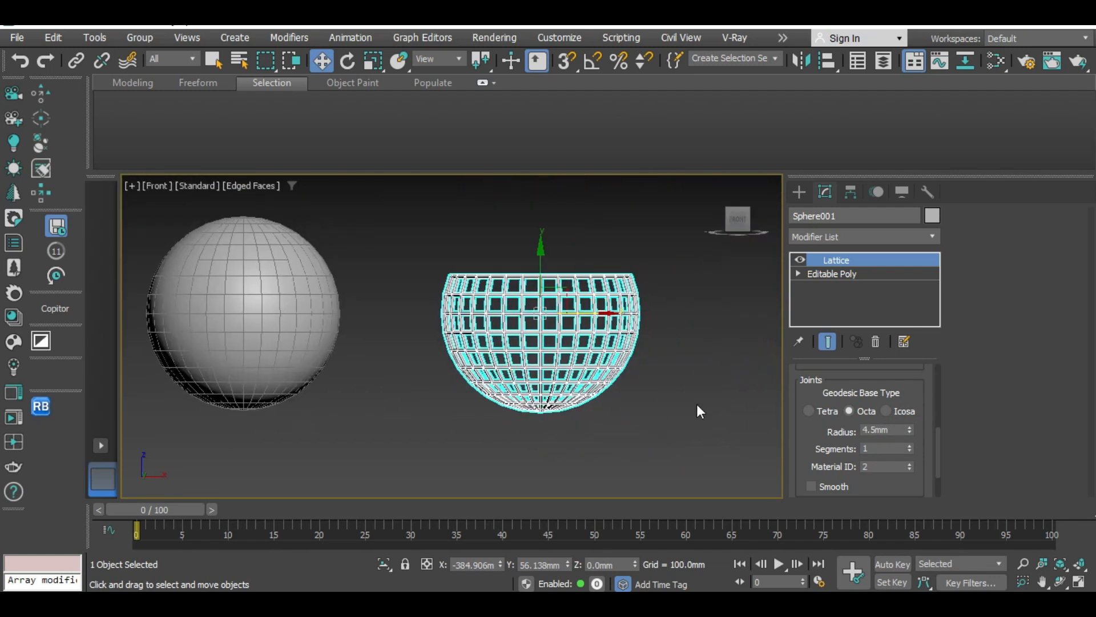
Set the number of sides of the lattice struts to 18.
scroll(649, 402, up, 2)
scroll(653, 395, down, 1)
scroll(588, 402, down, 2)
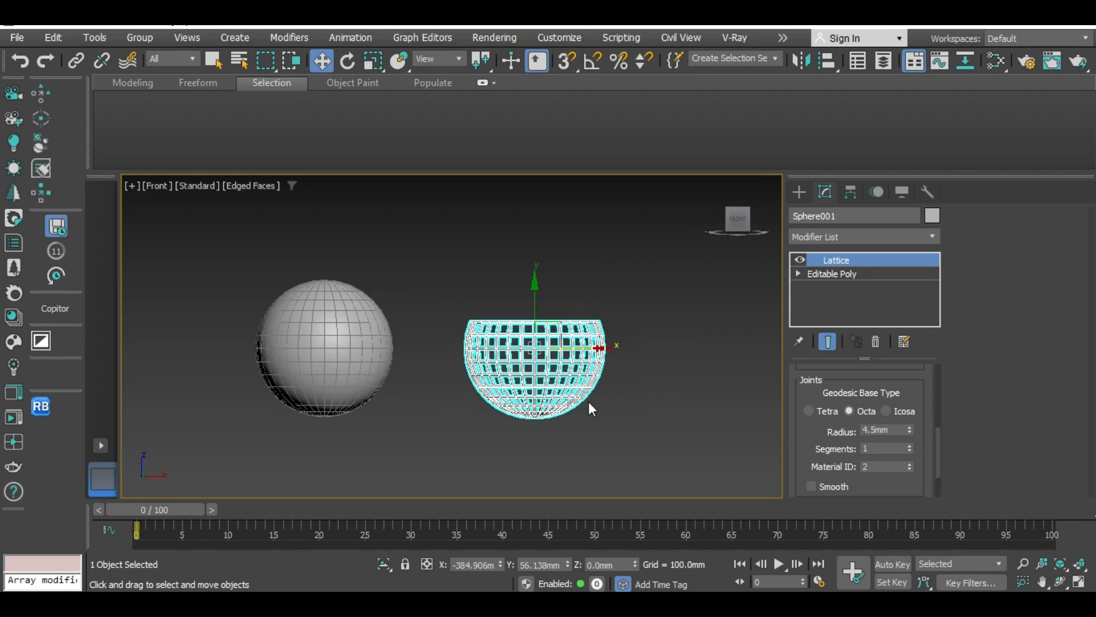
scroll(571, 384, up, 3)
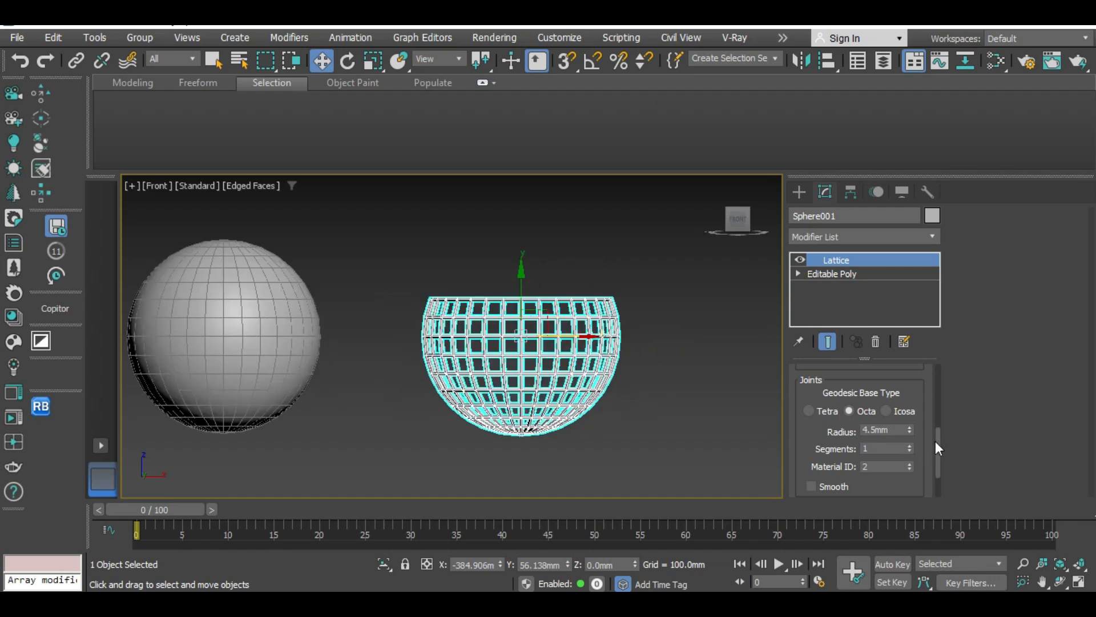
drag(935, 441, 938, 400)
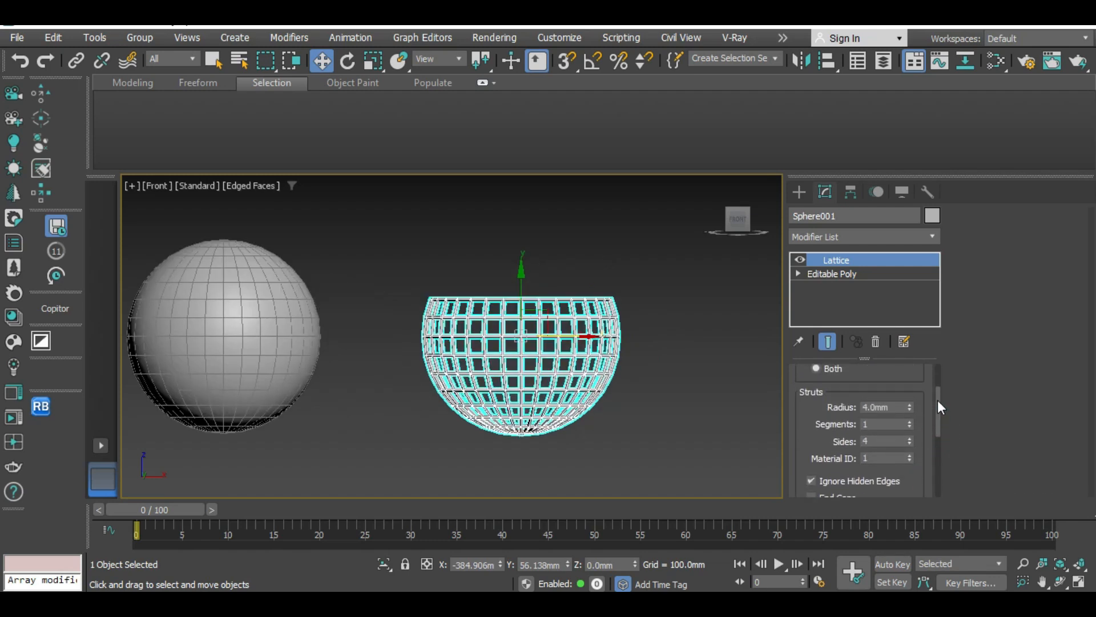
click(913, 440)
click(912, 440)
click(912, 440)
click(912, 439)
scroll(523, 360, up, 7)
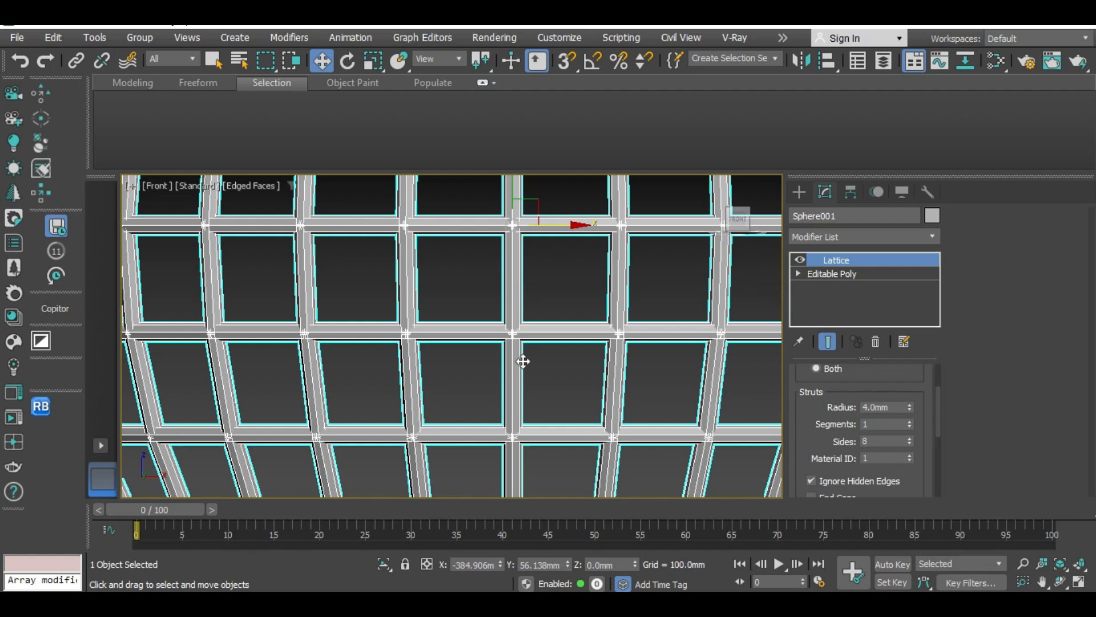
scroll(523, 360, up, 4)
double_click(876, 441)
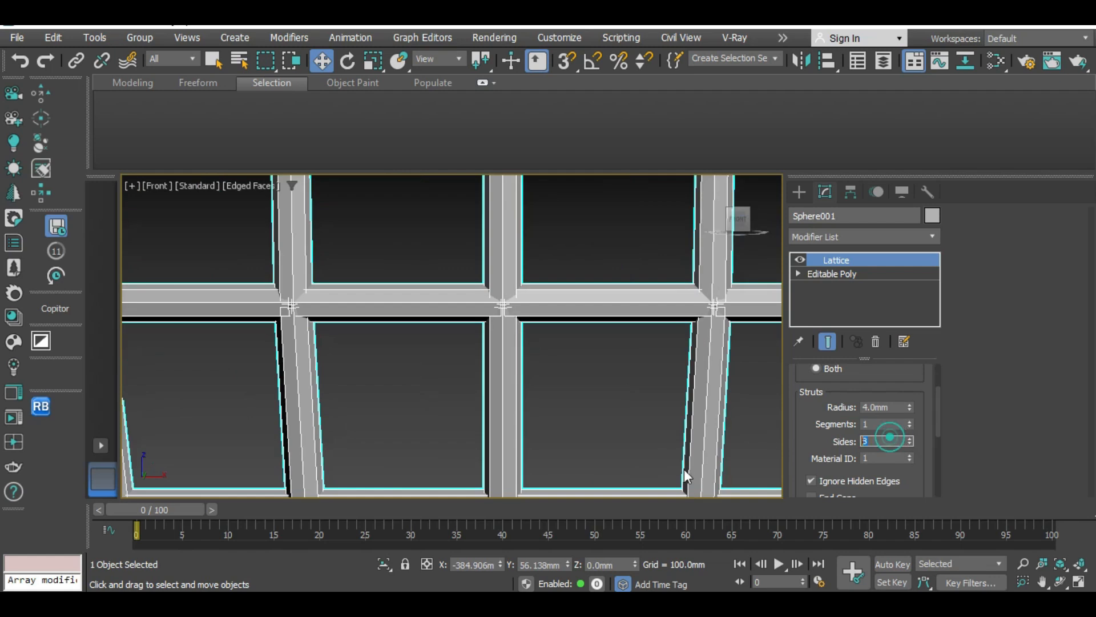
text(18)
key(Return)
scroll(583, 346, down, 10)
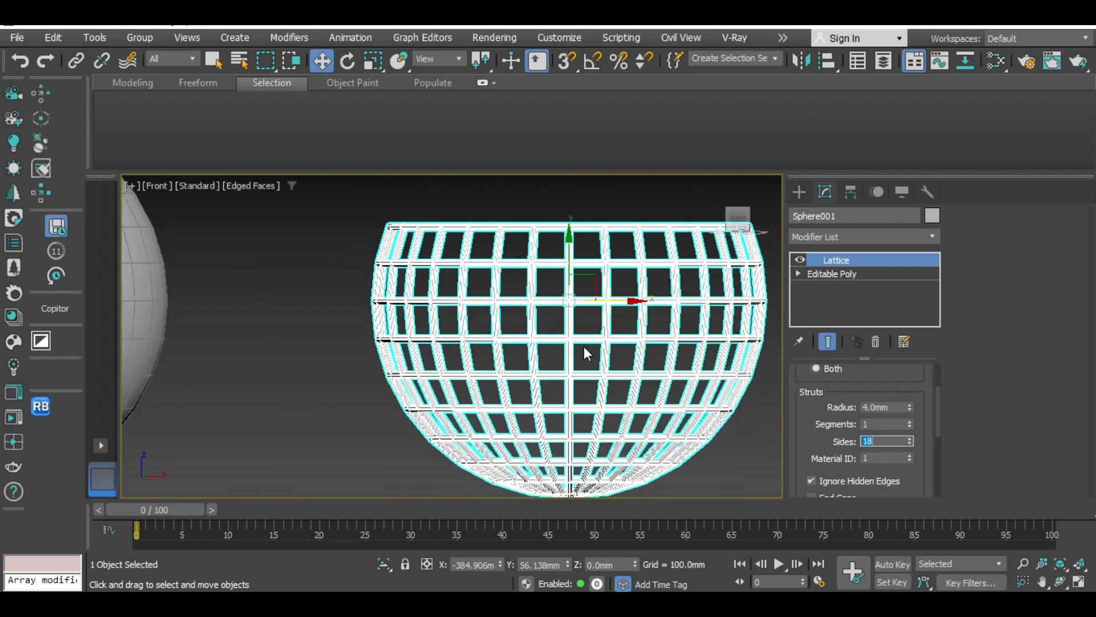
Examine the lattice bowl from an angled view and return to the front view.
alt+middle_drag(583, 346, 522, 393)
scroll(594, 366, down, 3)
scroll(594, 342, up, 3)
scroll(560, 371, down, 2)
scroll(523, 392, up, 2)
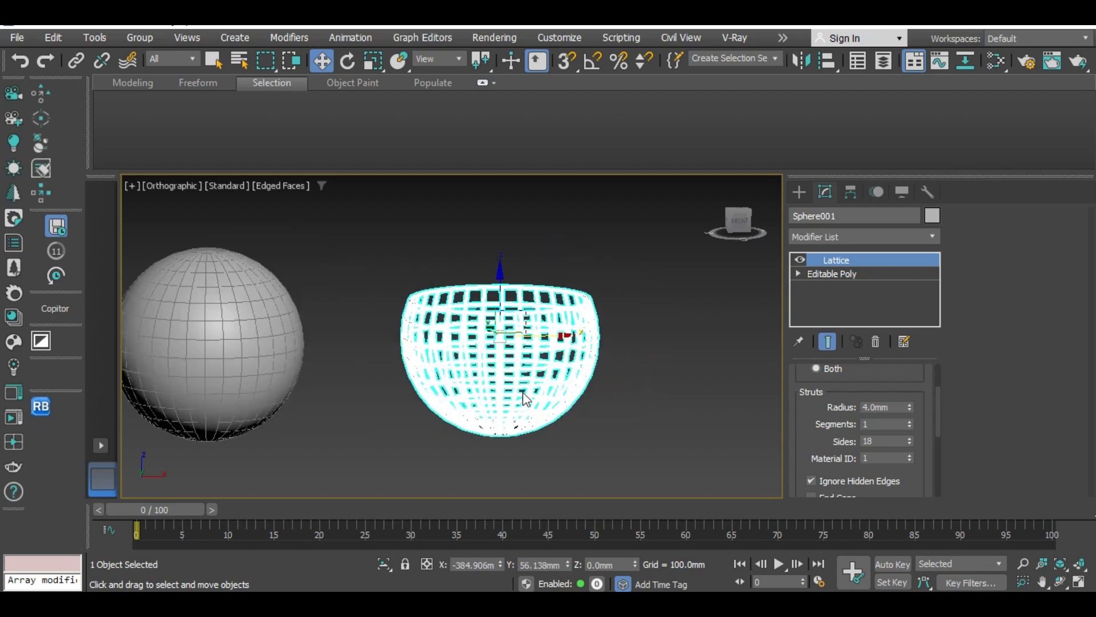
key(f)
scroll(492, 373, down, 3)
scroll(514, 320, up, 3)
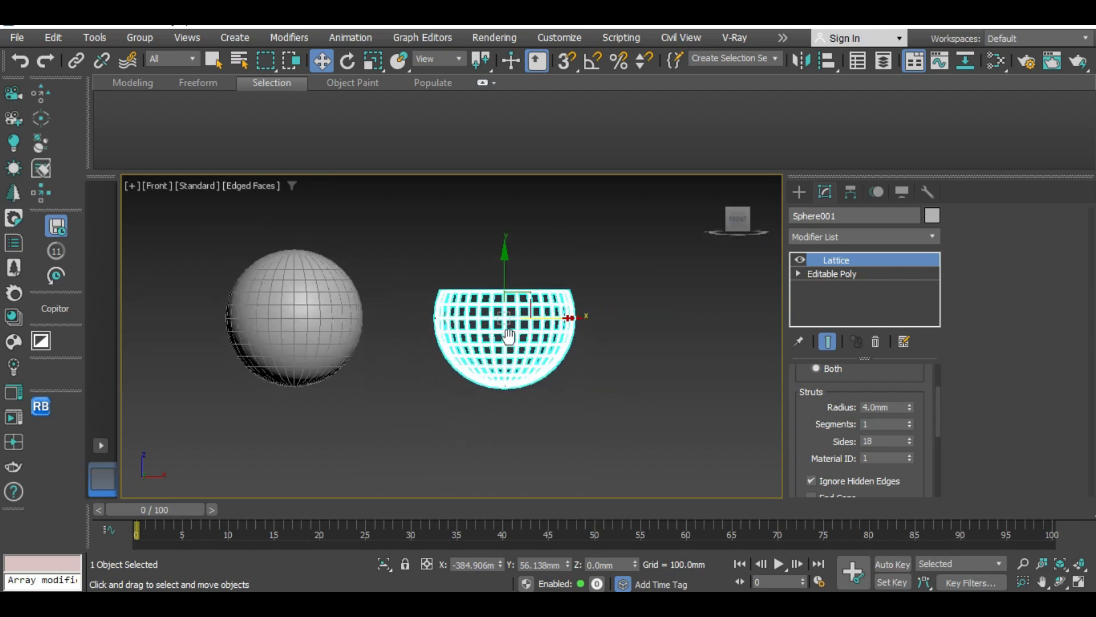
Move the solid sphere along the X axis onto the lattice bowl so that the two overlap.
middle_drag(537, 295, 537, 327)
click(257, 368)
scroll(306, 399, down, 2)
middle_drag(303, 403, 397, 387)
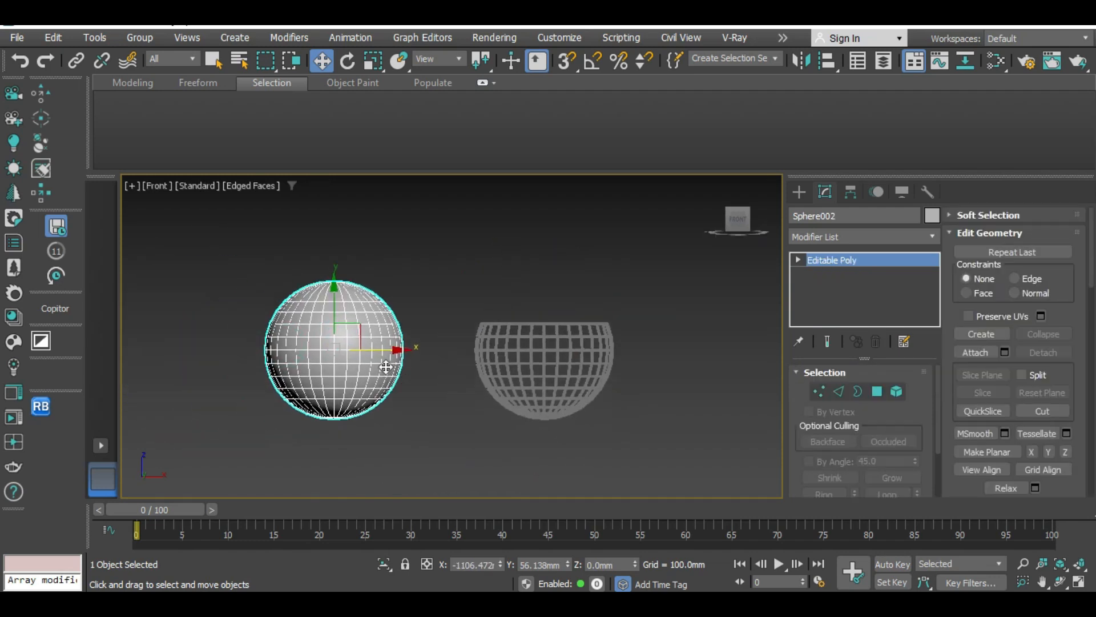
drag(384, 352, 564, 338)
scroll(560, 359, up, 4)
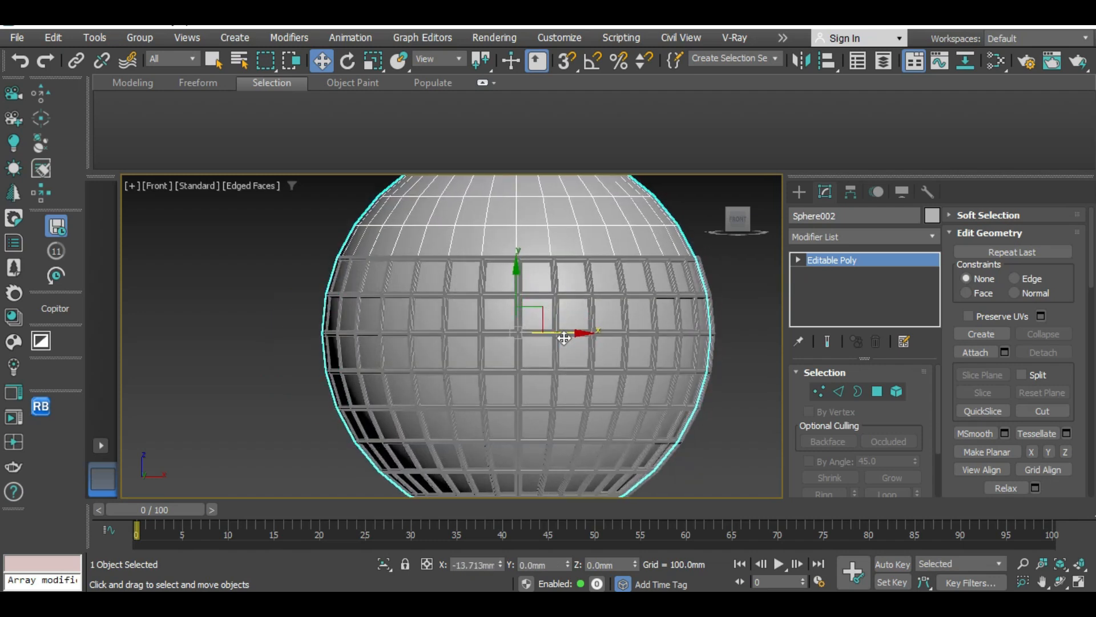
scroll(565, 339, down, 4)
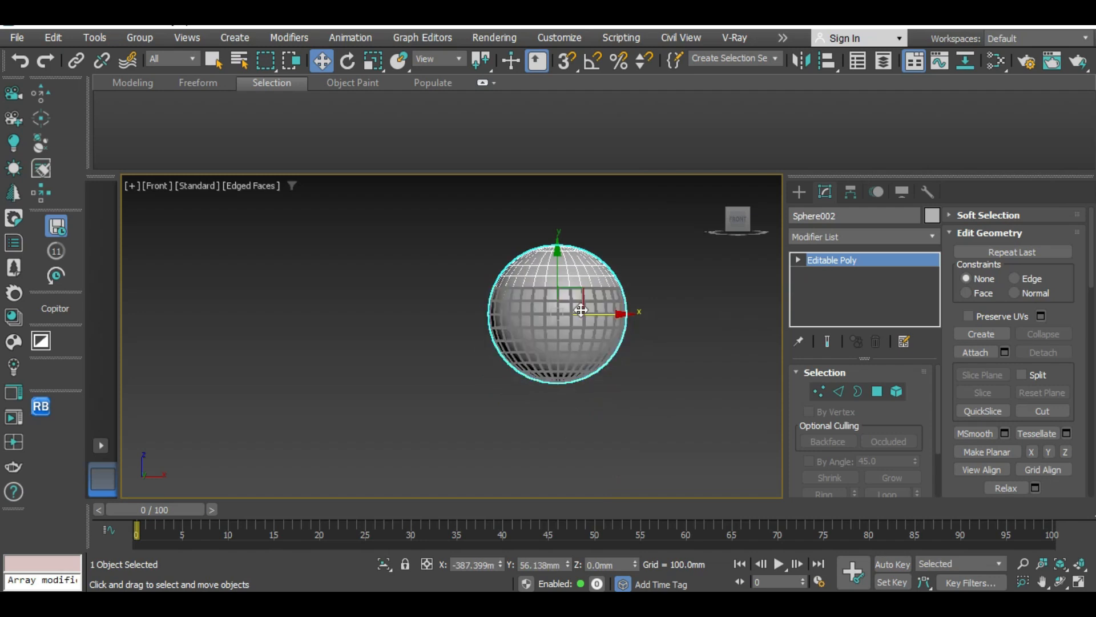
Detach the upper cap polygons of the solid sphere above the lattice rim as a separate object.
click(877, 391)
drag(683, 252, 394, 331)
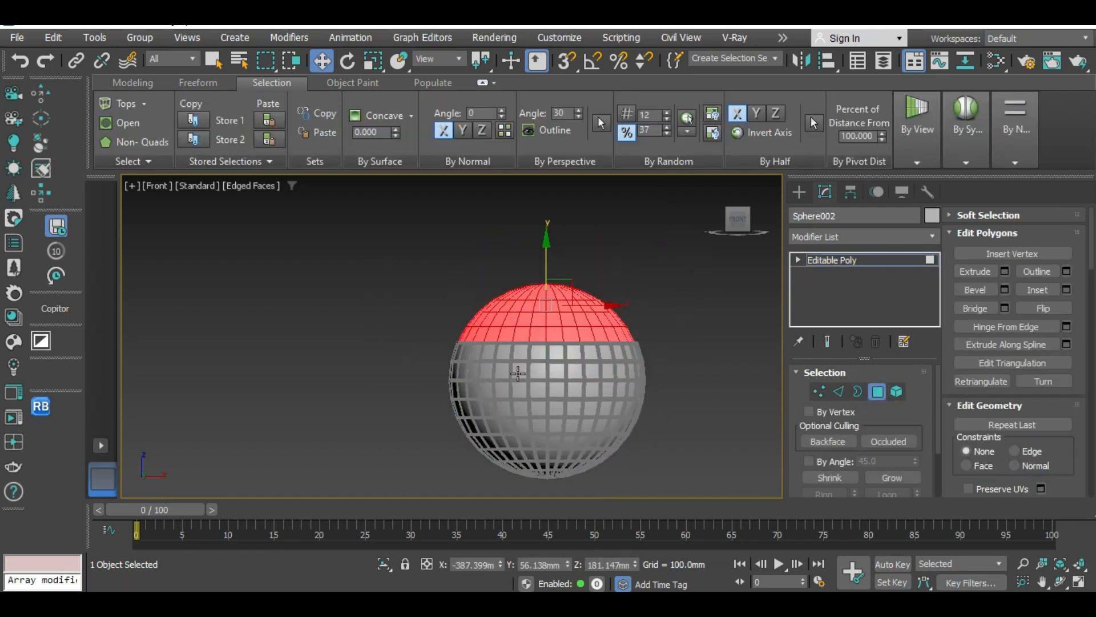
scroll(517, 373, up, 5)
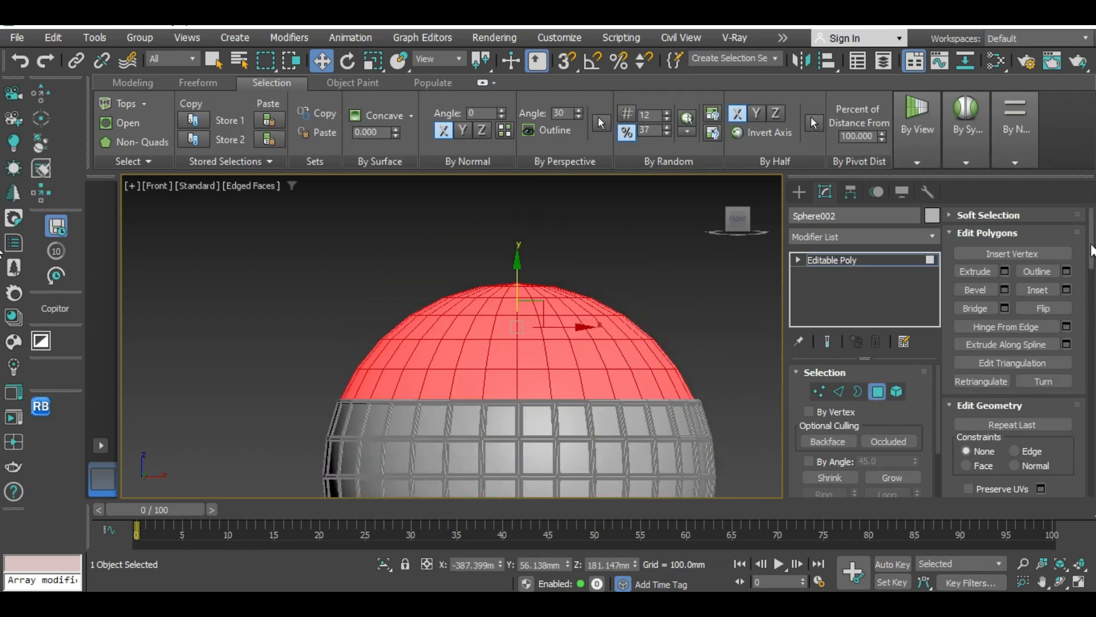
drag(1092, 251, 1091, 294)
click(1043, 250)
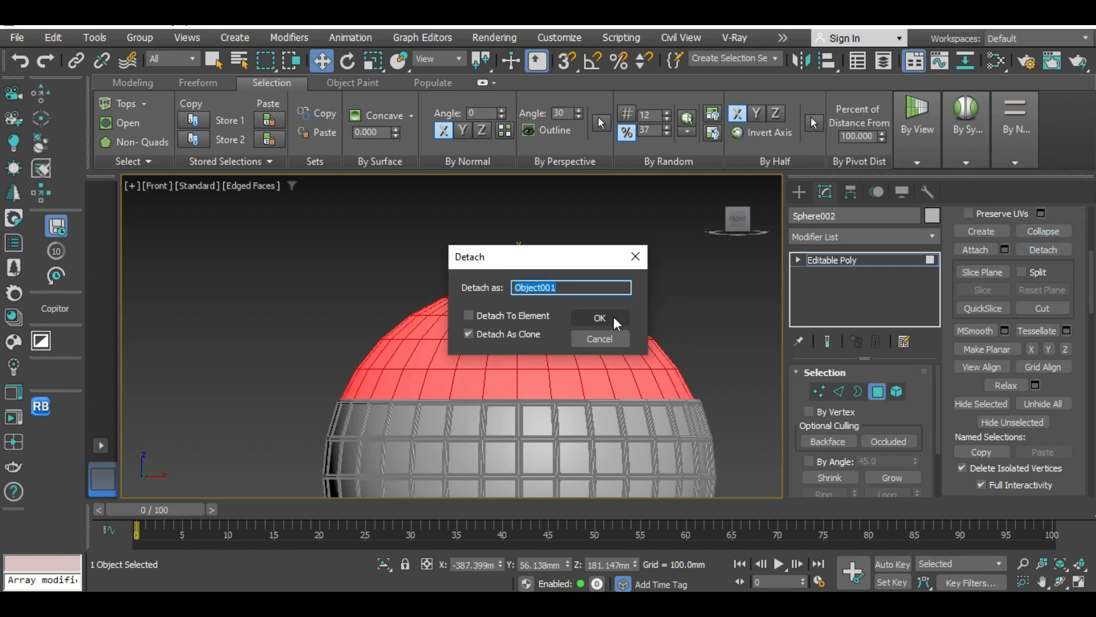
click(536, 314)
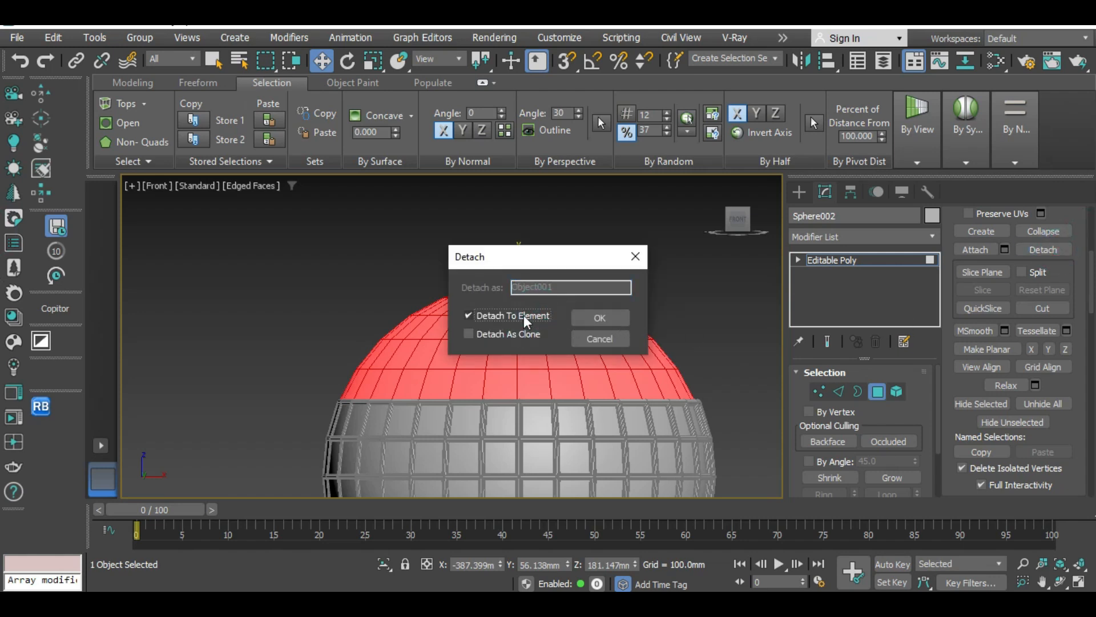
click(524, 316)
click(588, 319)
click(877, 391)
Move the detached cap straight up so that it sits clear above the lattice bowl.
scroll(636, 388, down, 5)
click(615, 363)
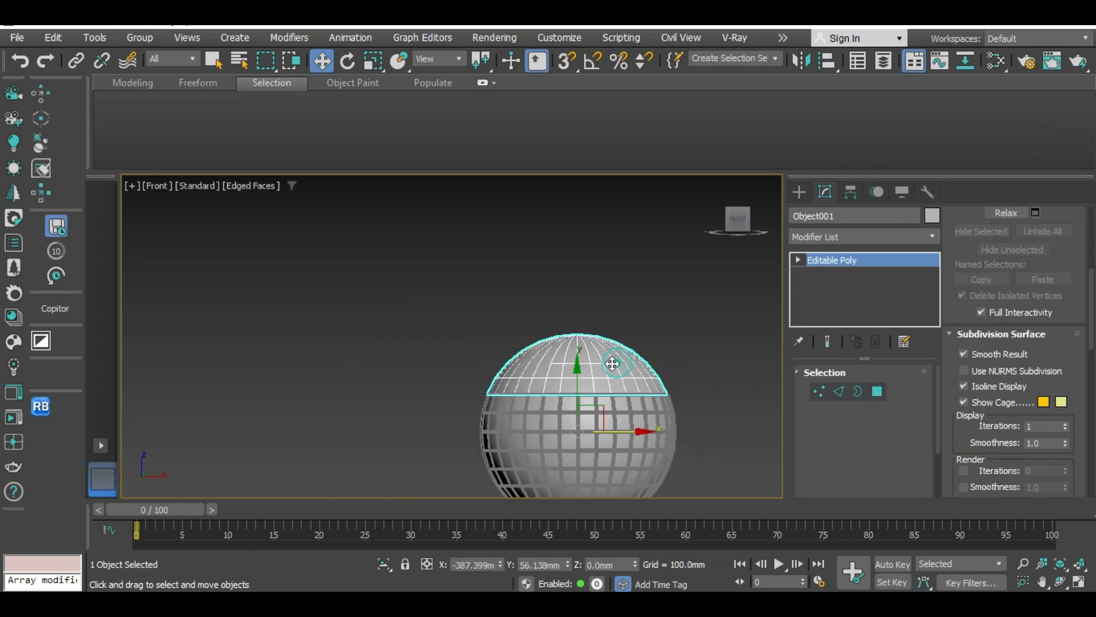
drag(576, 363, 593, 223)
key(ctrl+z)
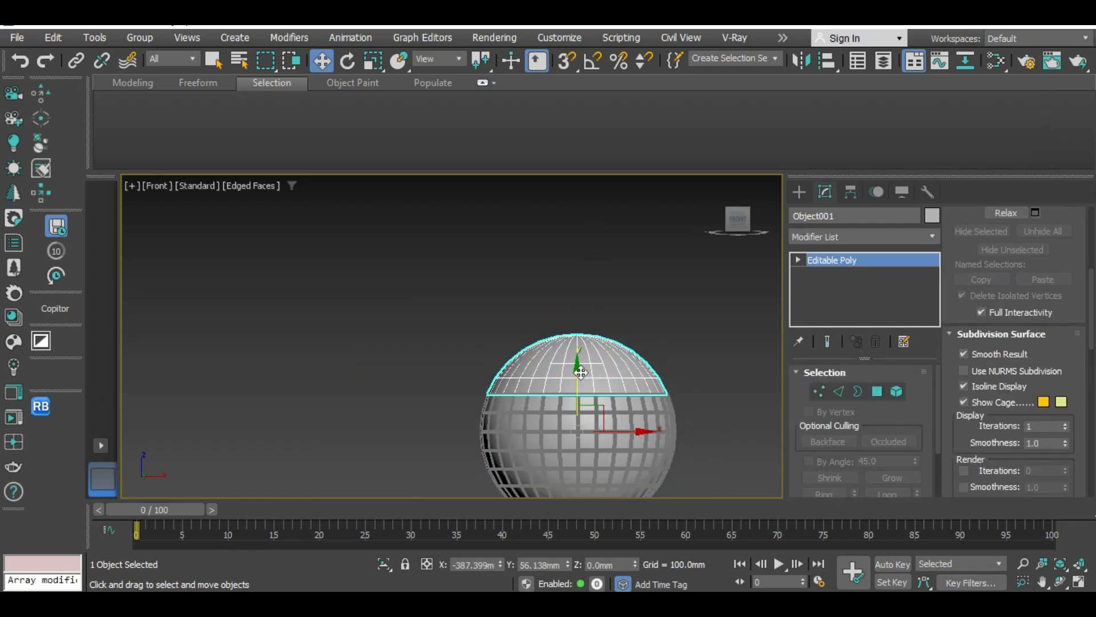
drag(580, 372, 594, 228)
scroll(595, 228, down, 2)
middle_drag(593, 353, 585, 324)
Delete the upper rows of polygons from the solid sphere so that only its lower bowl section is left.
scroll(584, 327, up, 6)
click(553, 318)
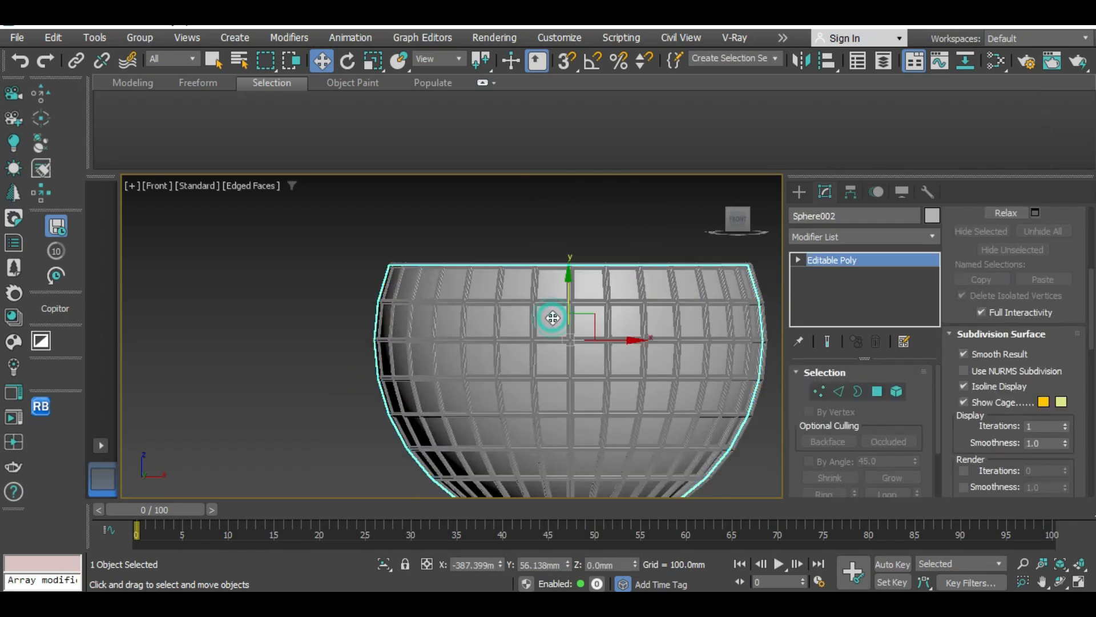
click(877, 391)
scroll(632, 326, down, 3)
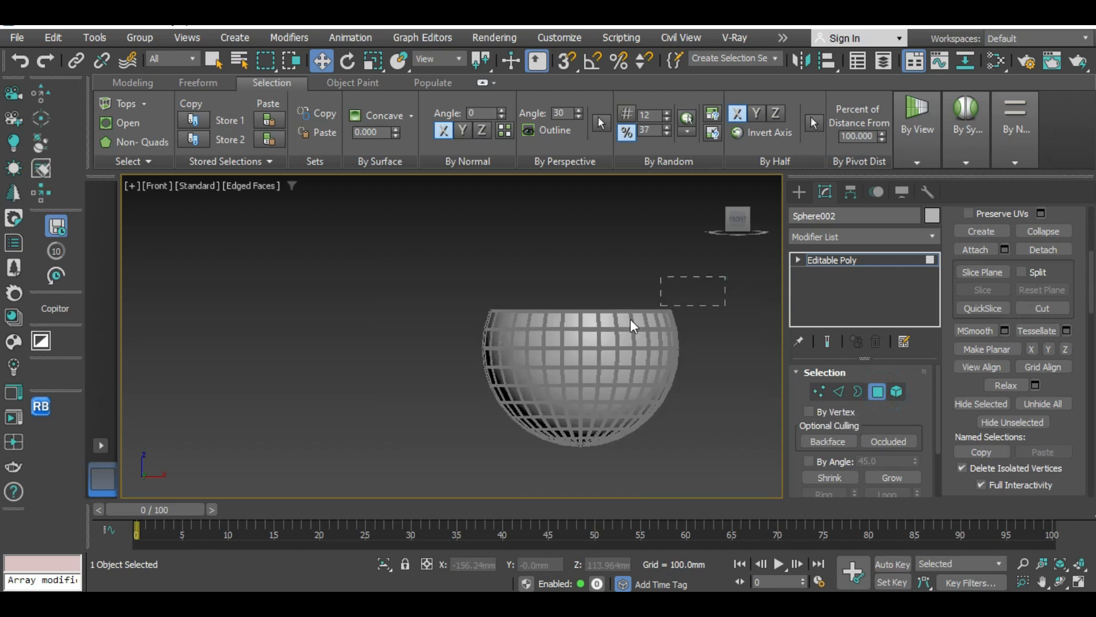
drag(632, 325, 415, 374)
middle_drag(602, 408, 557, 361)
key(Delete)
scroll(558, 361, up, 3)
click(880, 391)
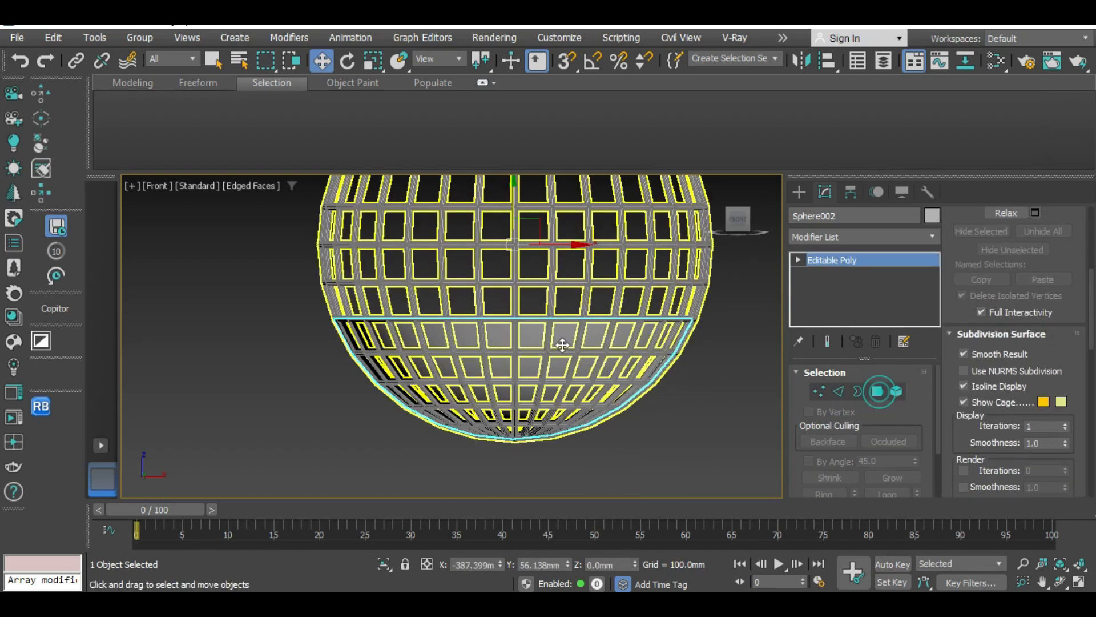
Add a Shell modifier to the solid lower bowl section inside the lattice.
click(565, 326)
click(879, 235)
click(847, 521)
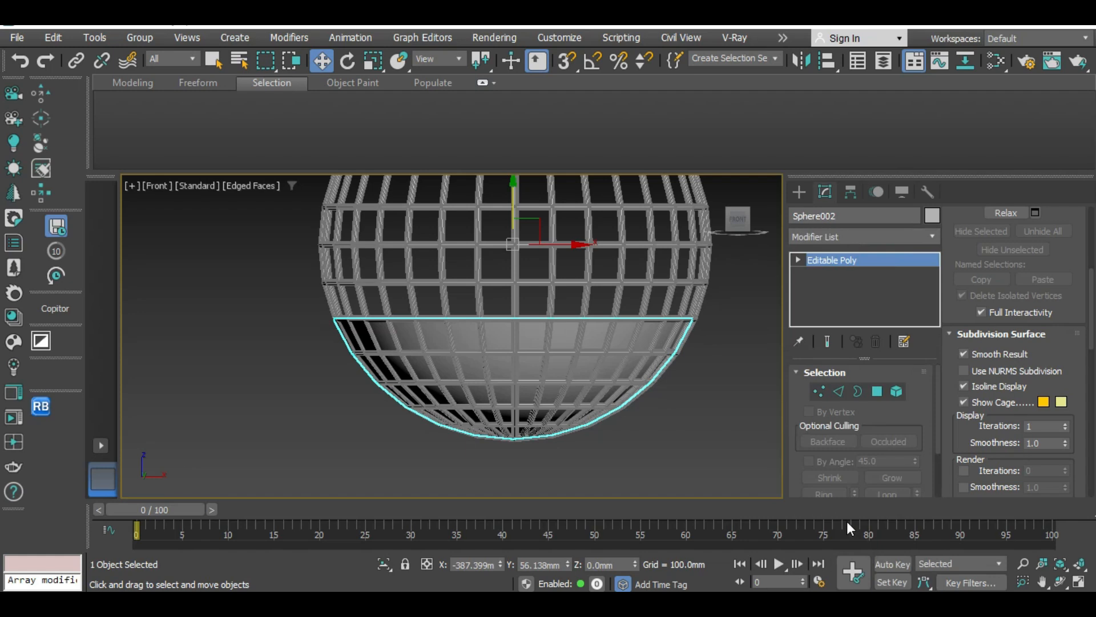
click(863, 235)
text(SH)
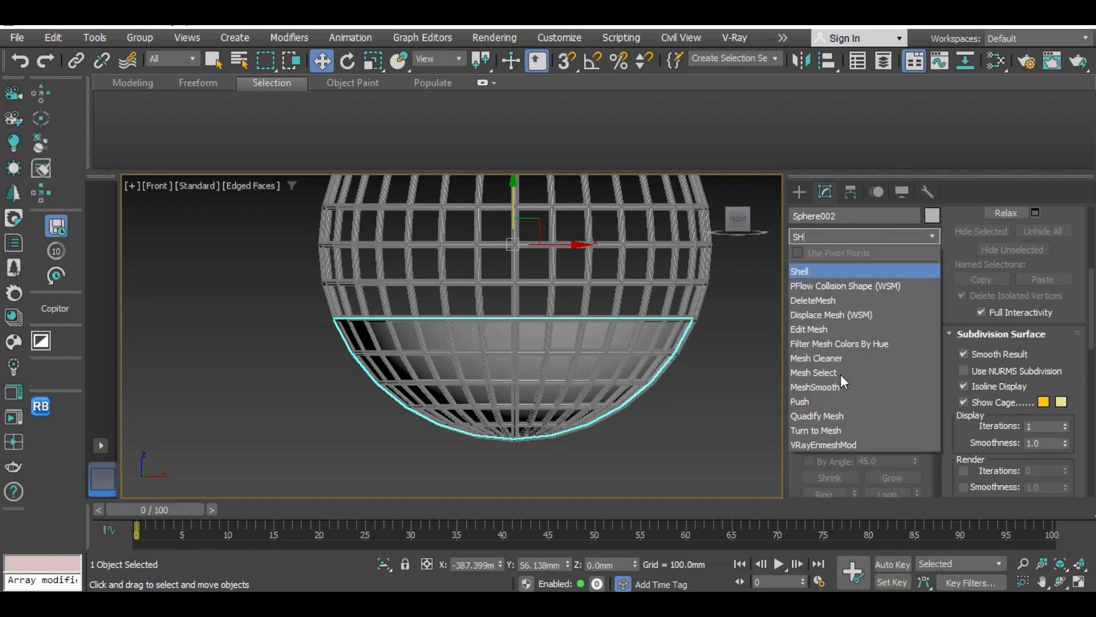
key(Return)
Try a Shell outer amount of 15 mm, reset it to 0 mm, and set the inner amount to 15 mm.
double_click(908, 415)
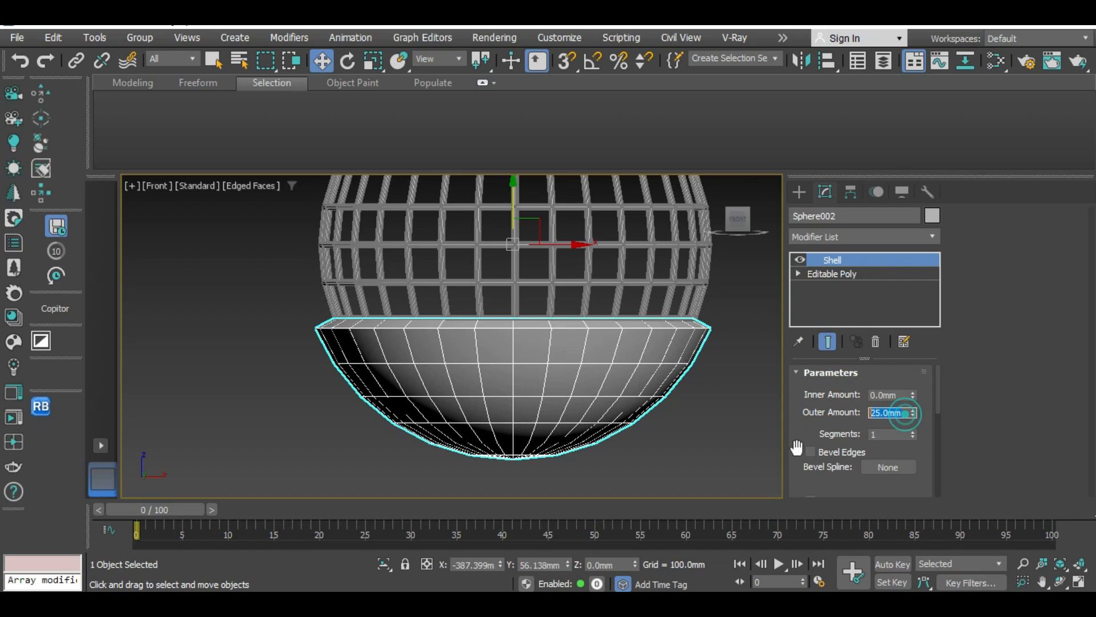
text(15)
key(Return)
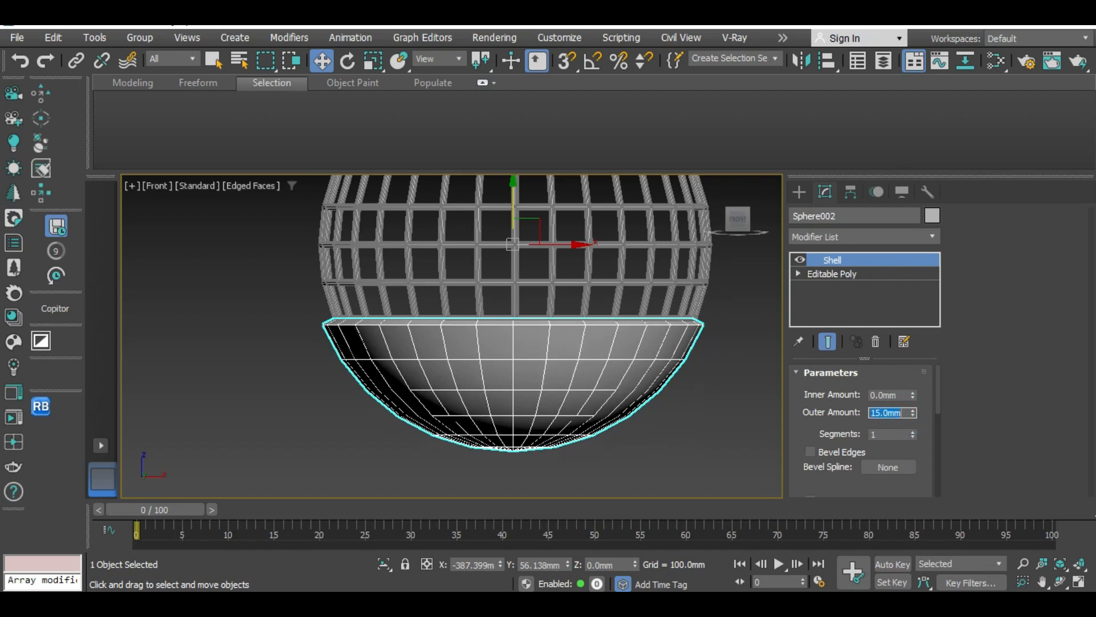
right_click(913, 414)
double_click(896, 395)
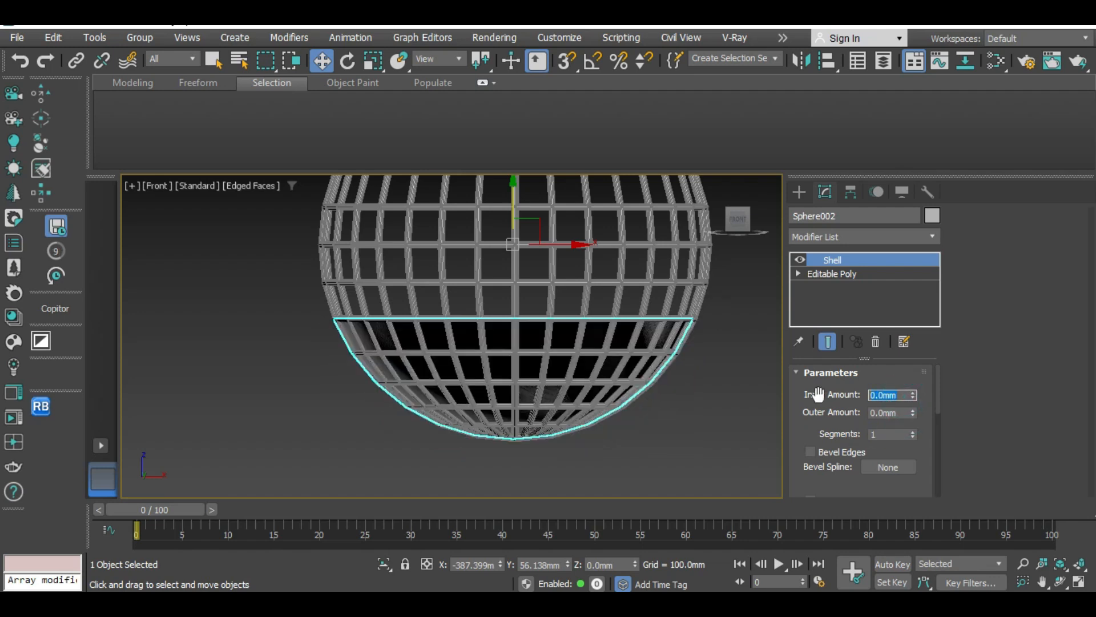
key(Return)
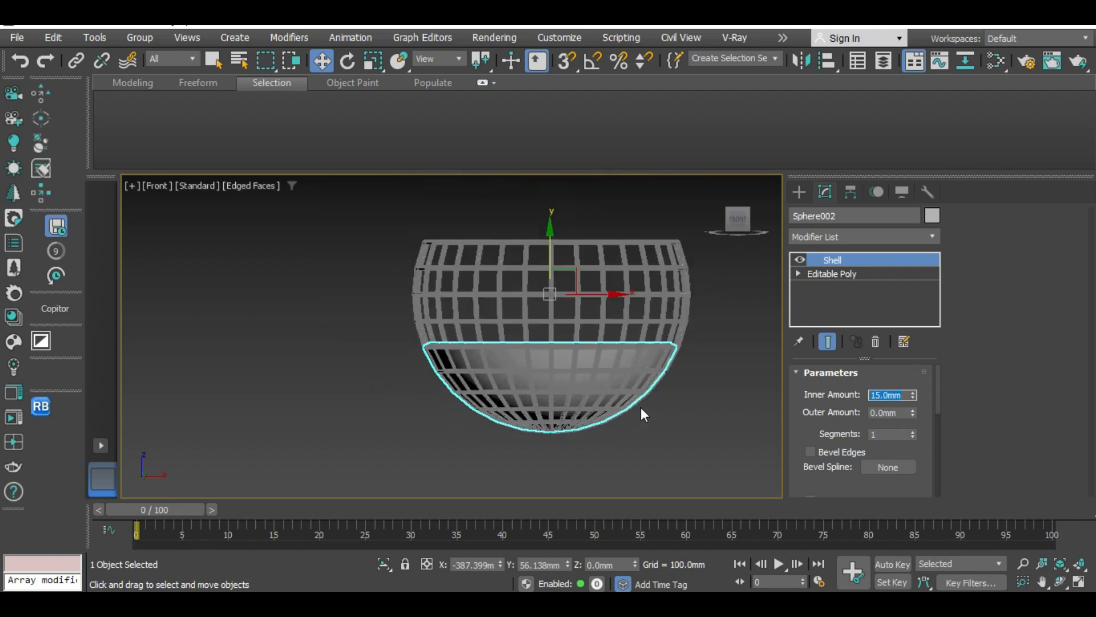
Draw a rectangle spline about 502 mm wide and 304 mm long in the front view, overlapping the lattice bowl's rim.
alt+middle_drag(644, 411, 661, 394)
scroll(592, 416, down, 4)
key(f)
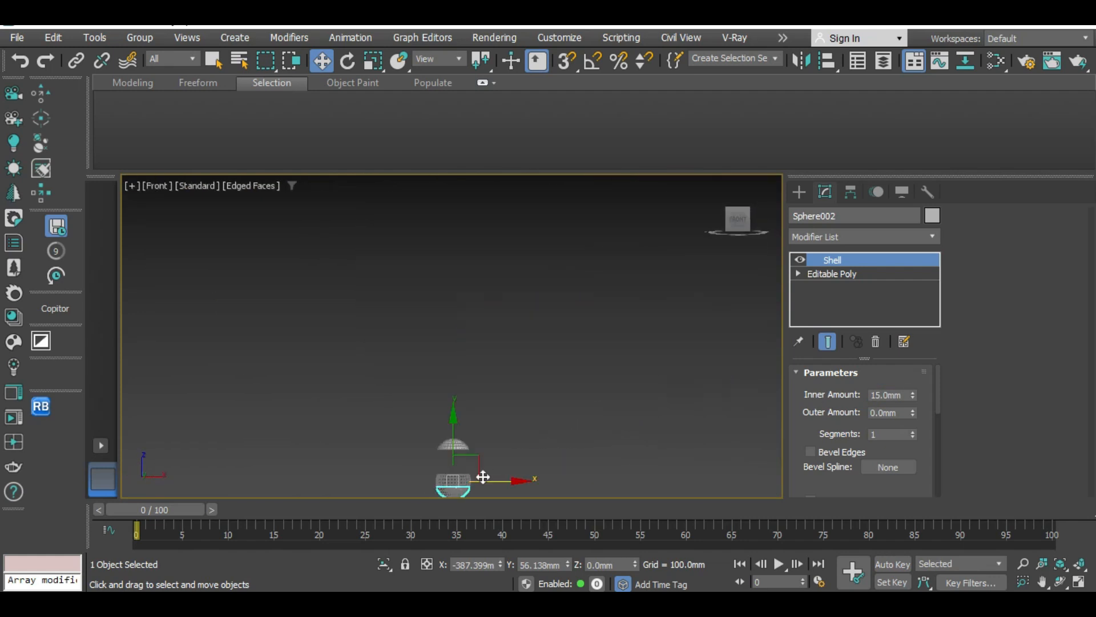
scroll(485, 387, up, 5)
middle_drag(452, 488, 495, 369)
scroll(475, 402, up, 3)
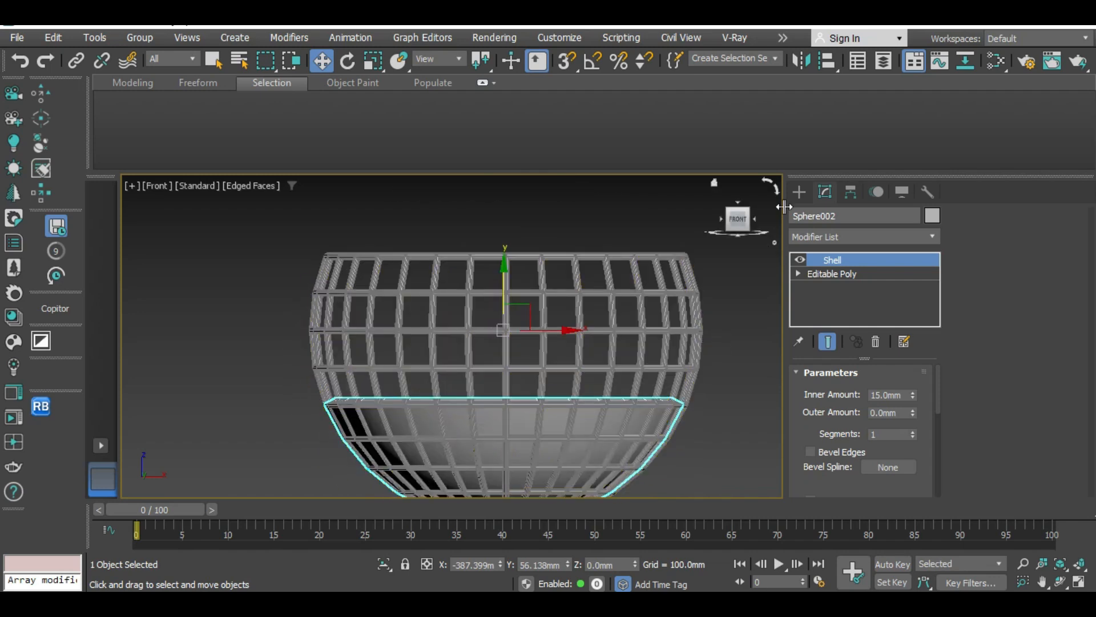
click(799, 191)
click(821, 217)
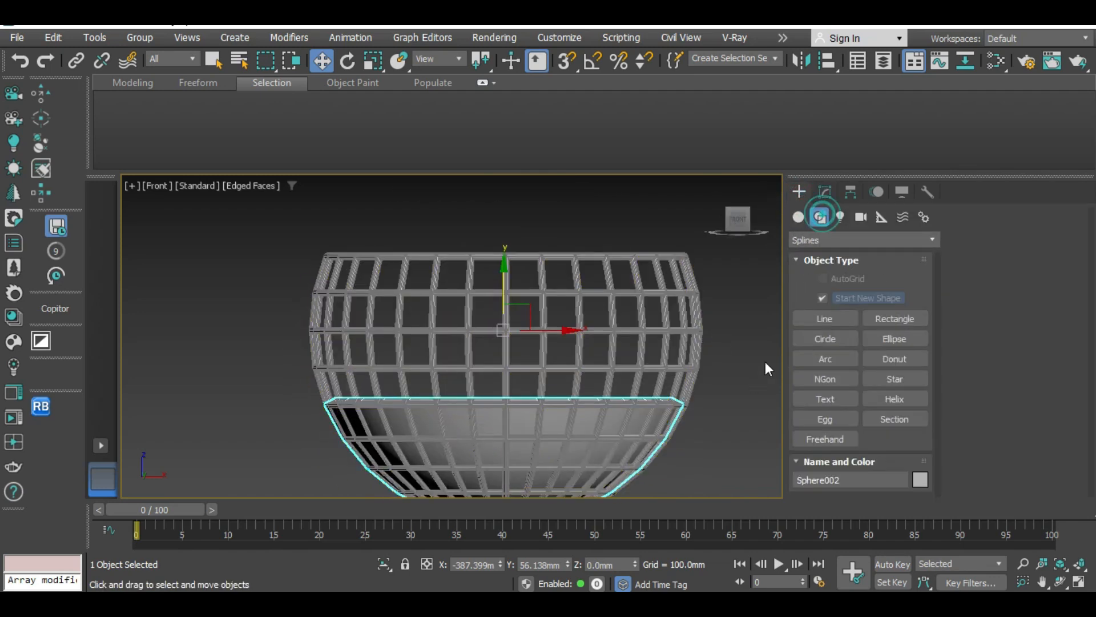
click(891, 319)
scroll(404, 324, down, 5)
scroll(404, 325, up, 2)
drag(400, 266, 607, 390)
right_click(607, 391)
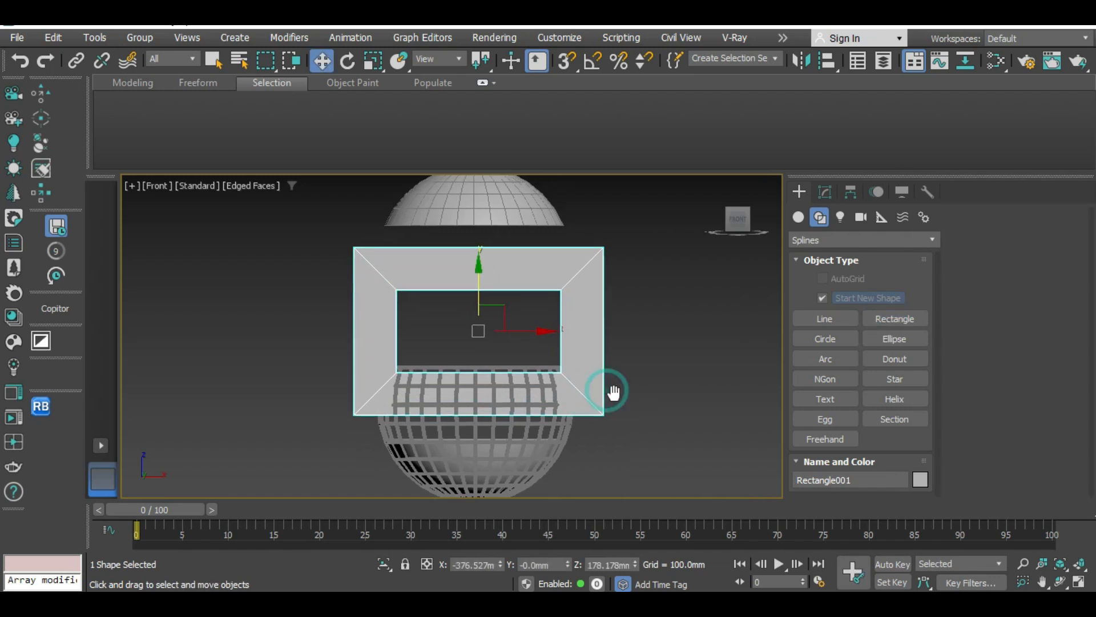
Turn off rendering of the rectangle's thickness in both the renderer and the viewport.
click(824, 191)
click(864, 389)
click(866, 401)
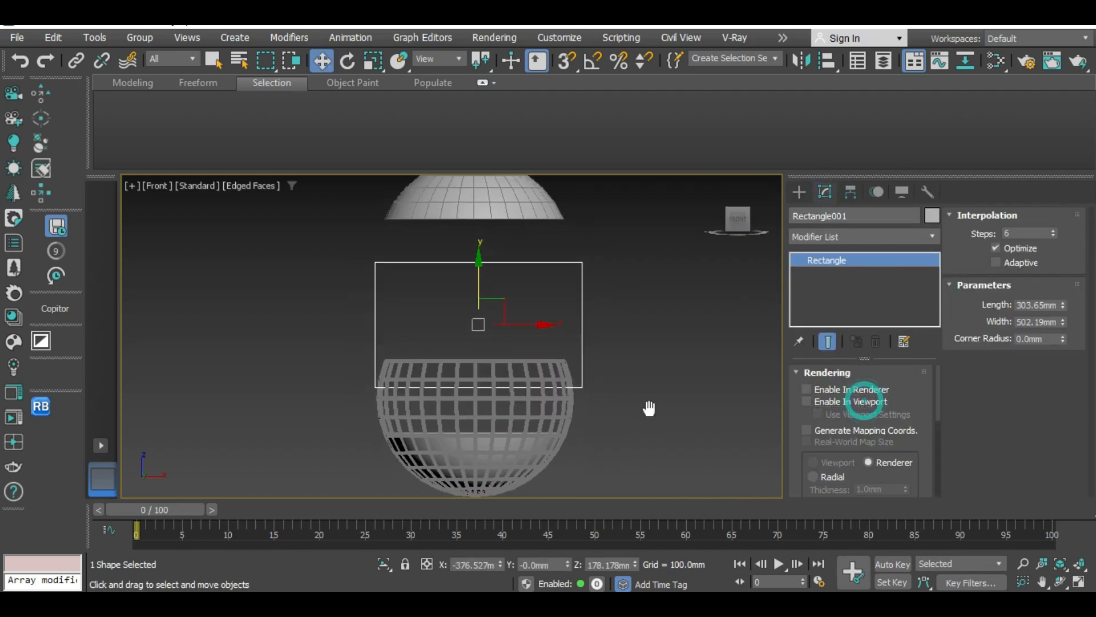
Move the rectangle slightly along the X axis to centre it over the lattice bowl.
middle_drag(623, 389, 623, 362)
drag(531, 304, 531, 307)
scroll(551, 353, down, 3)
middle_drag(556, 356, 556, 379)
scroll(556, 380, up, 2)
Convert the rectangle to an editable spline.
right_click(595, 327)
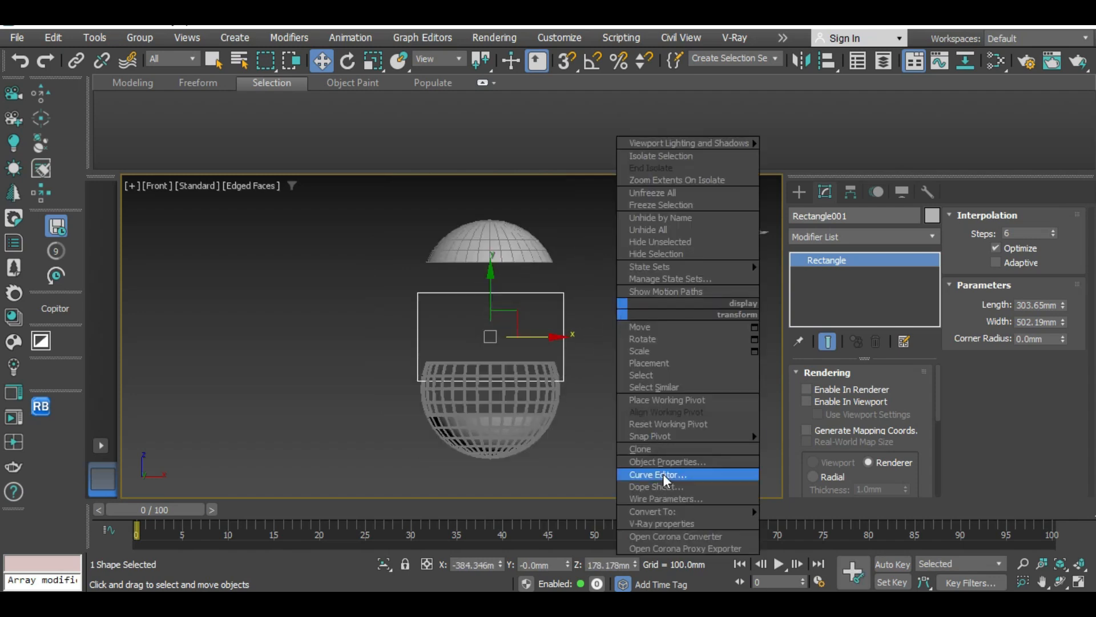
mouse_move(702, 521)
click(846, 508)
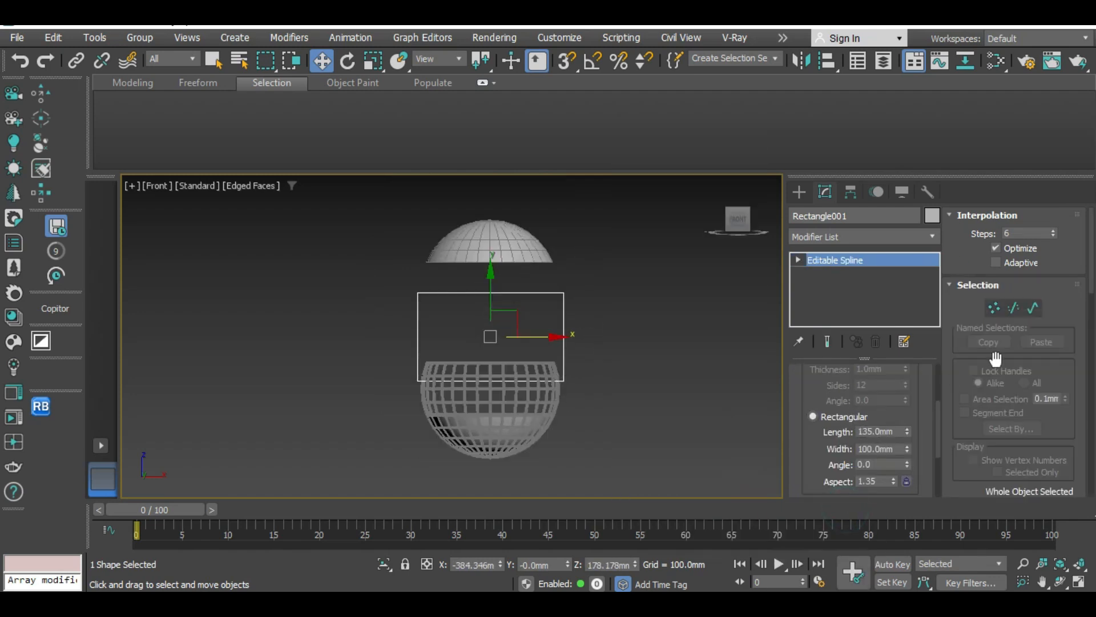
Fillet the rectangle's two upper corner vertices by about 195 mm to form a rounded handle arch.
click(994, 306)
drag(622, 260, 388, 319)
middle_drag(521, 289, 508, 324)
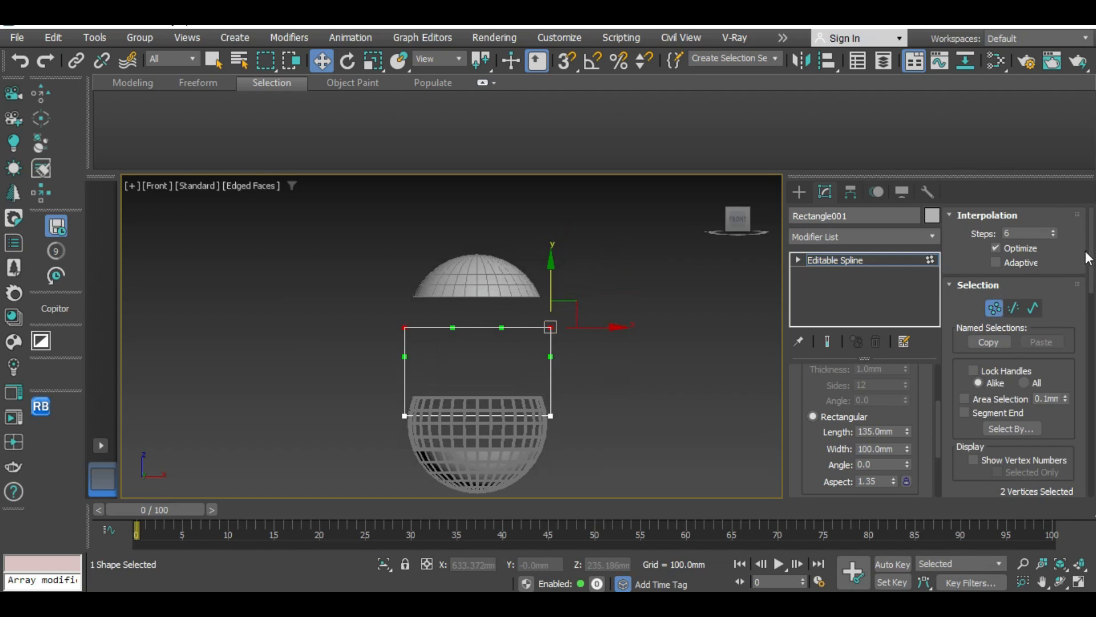
scroll(1088, 258, down, 10)
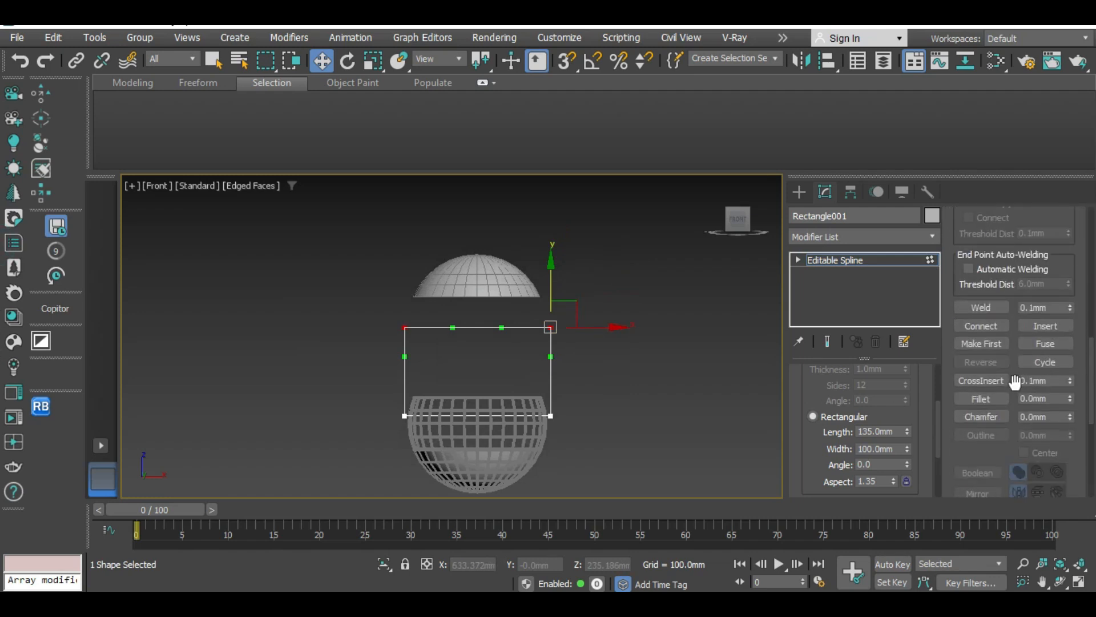
click(980, 399)
drag(551, 327, 568, 270)
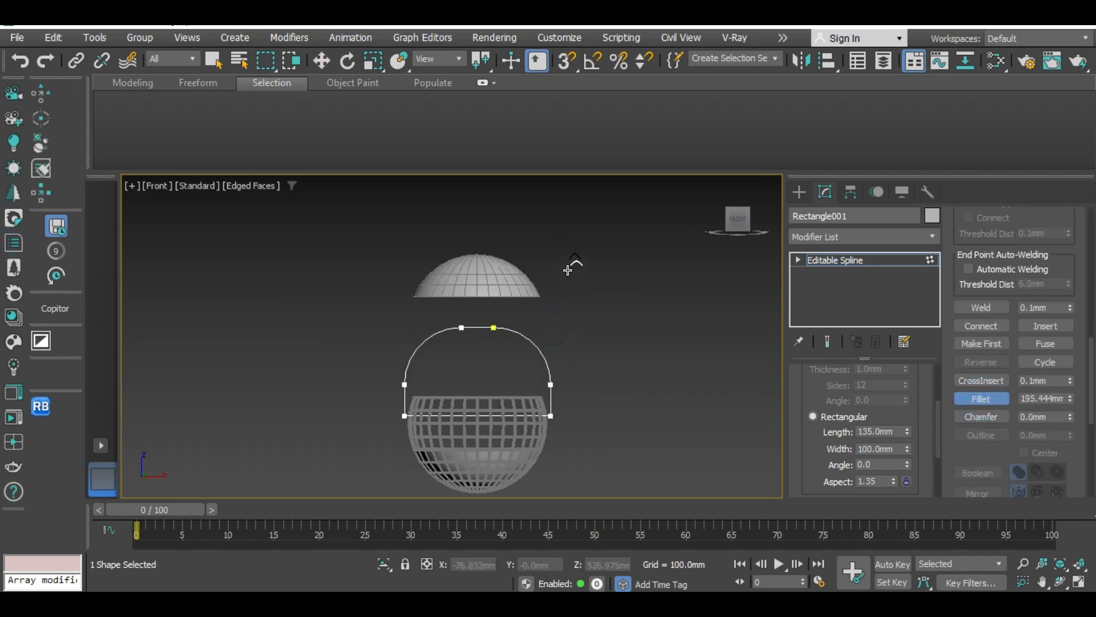
Delete the bottom segment of the spline to leave an open handle arch.
middle_drag(542, 387, 543, 357)
key(2)
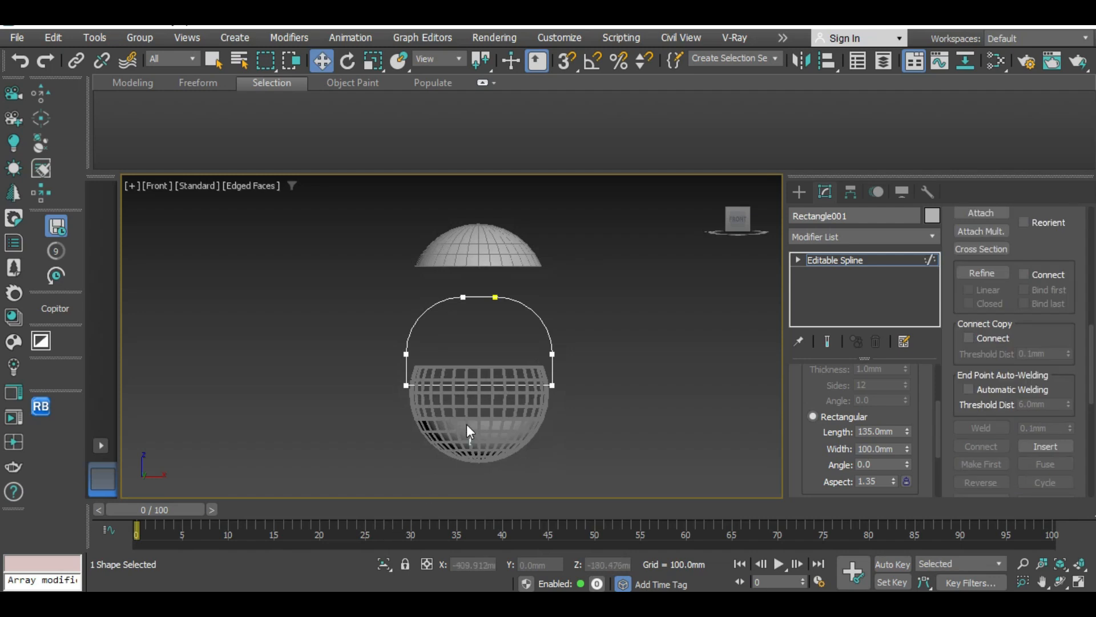
click(472, 386)
scroll(433, 354, up, 5)
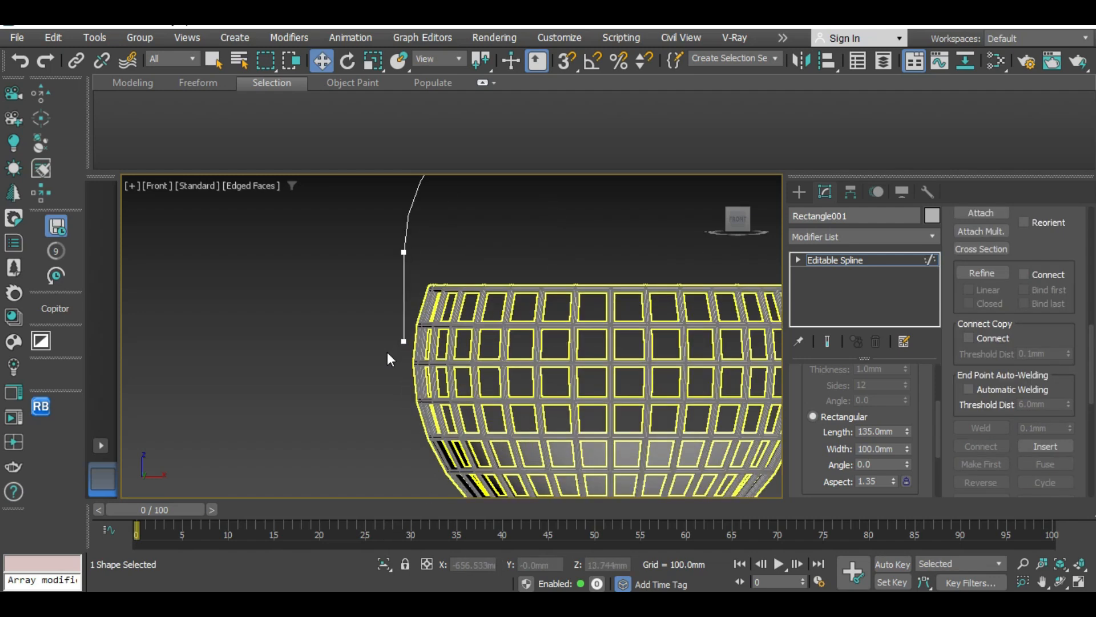
Try to move the handle's lower-left end vertex inward along the X axis towards the lattice.
click(396, 284)
scroll(406, 377, down, 4)
scroll(587, 364, up, 4)
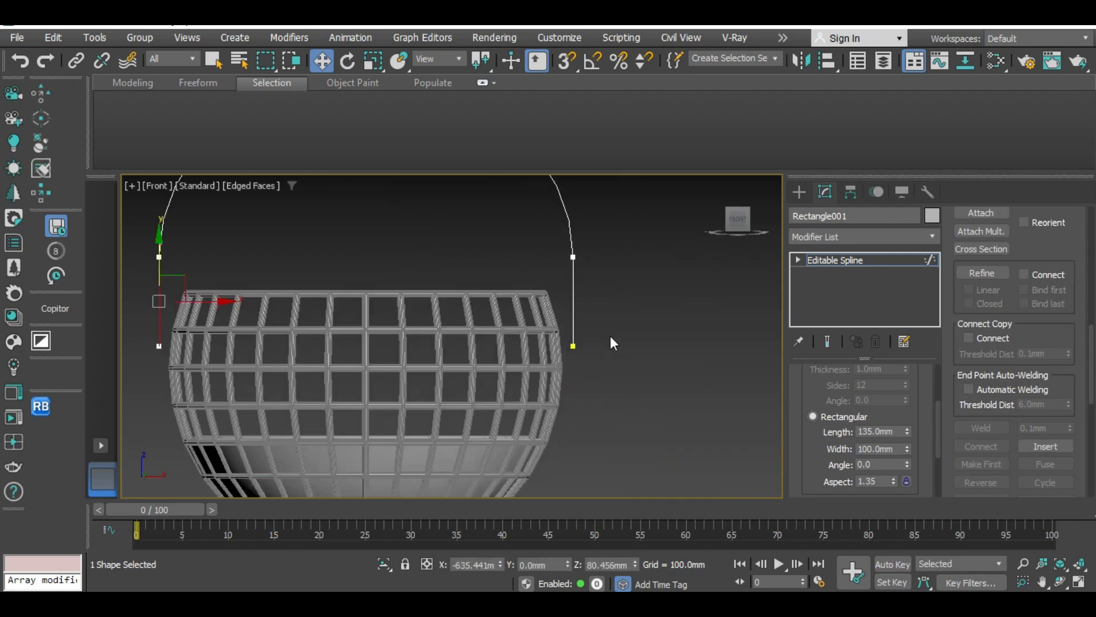
key(1)
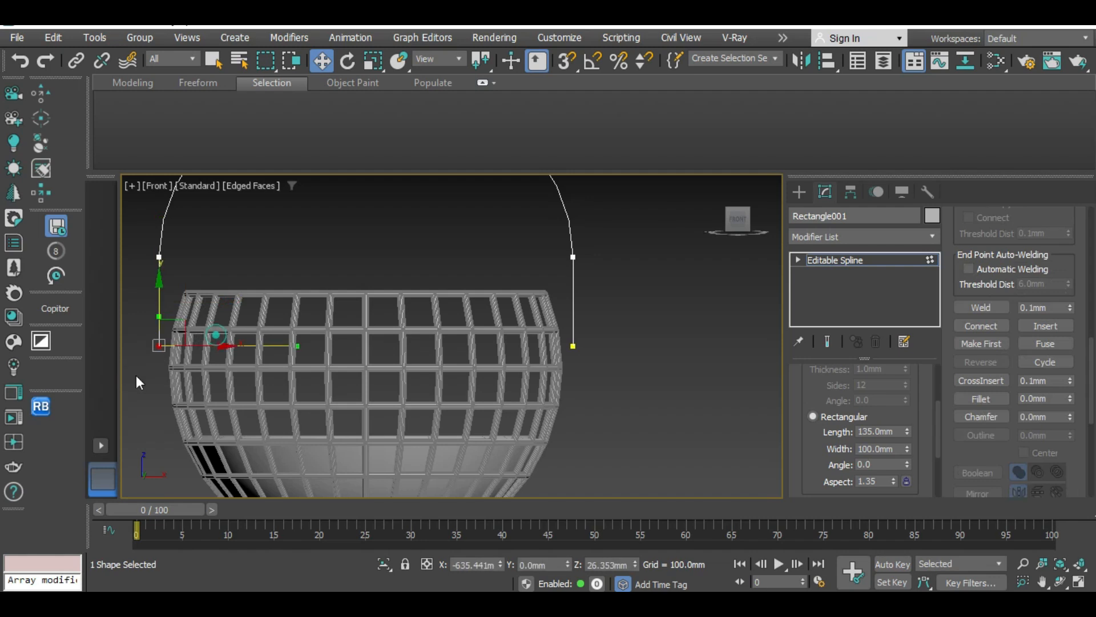
drag(216, 346, 224, 345)
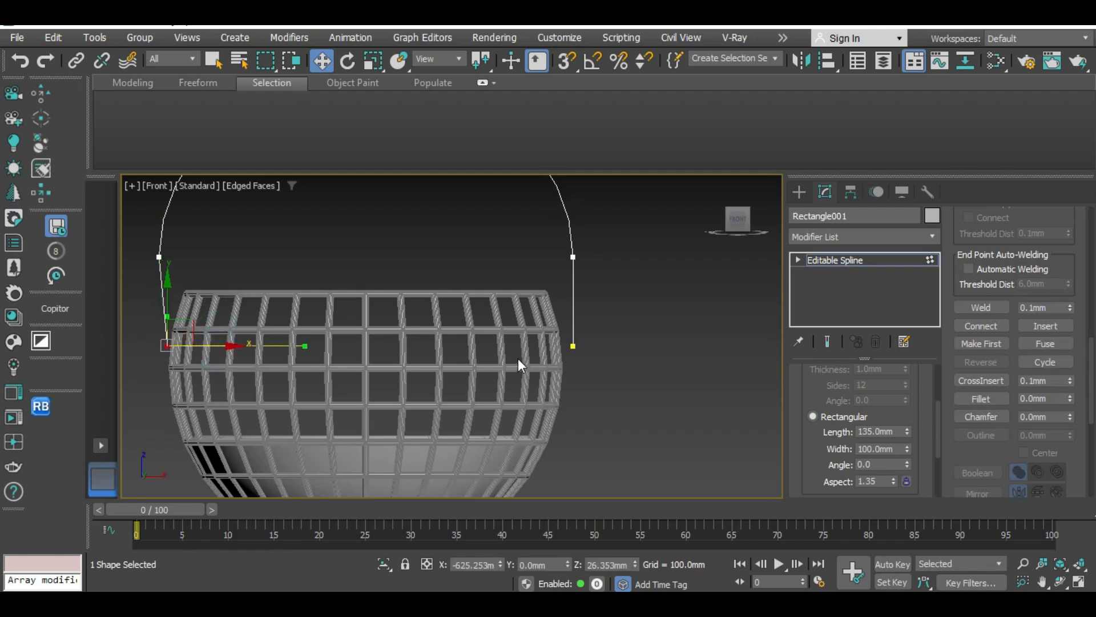
key(ctrl+z)
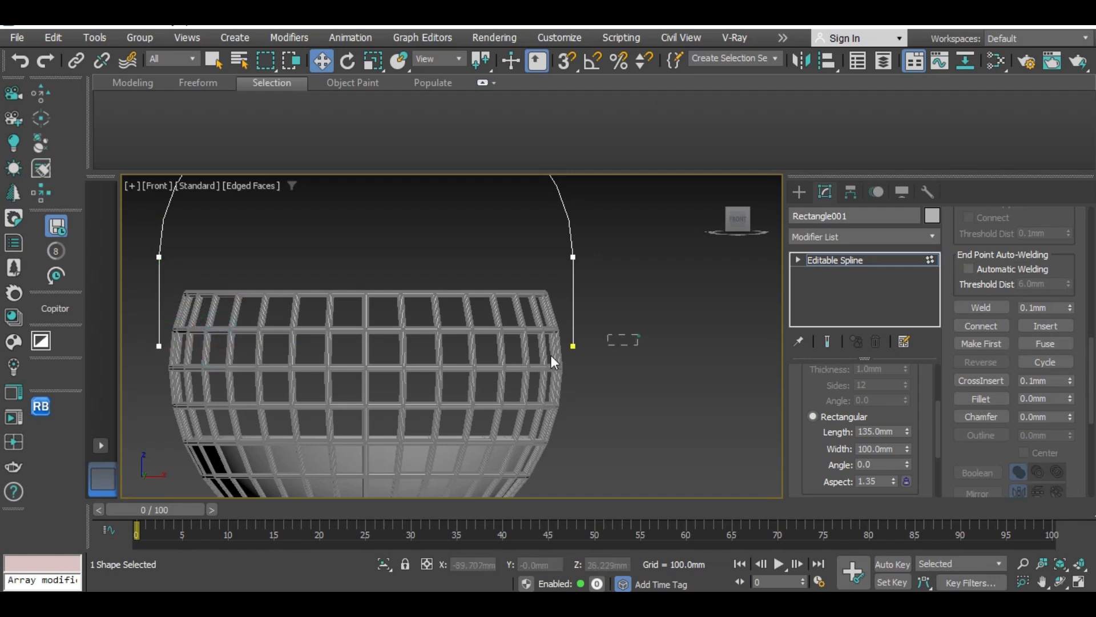
Try to bring the handle's two lower end vertices closer together by scaling them with an offset percentage.
drag(550, 355, 149, 392)
right_click(374, 63)
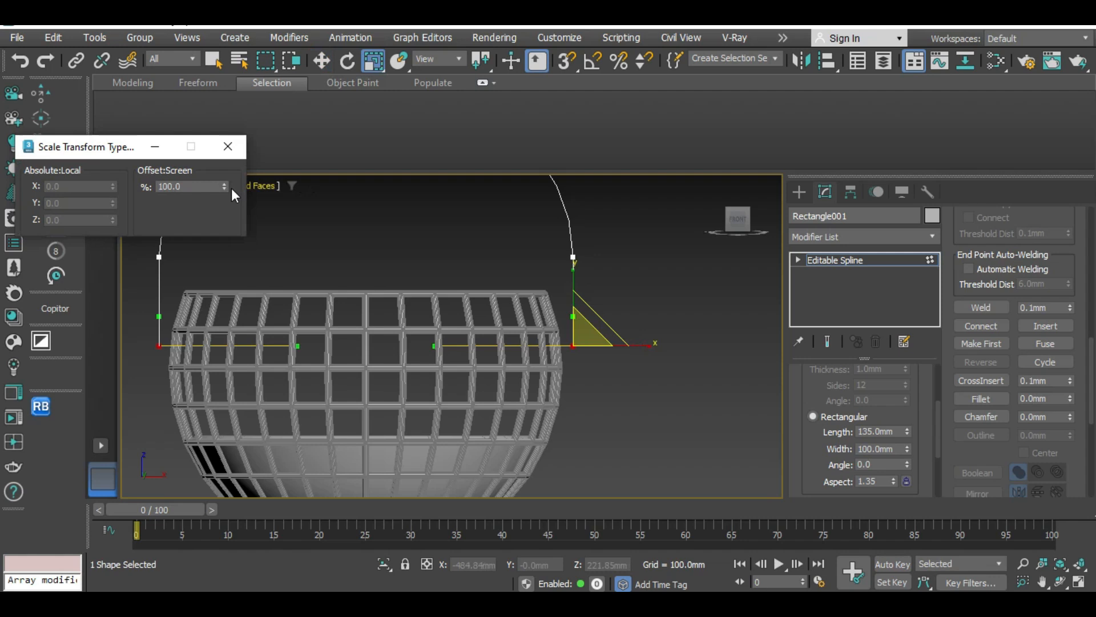
drag(225, 188, 211, 338)
click(228, 147)
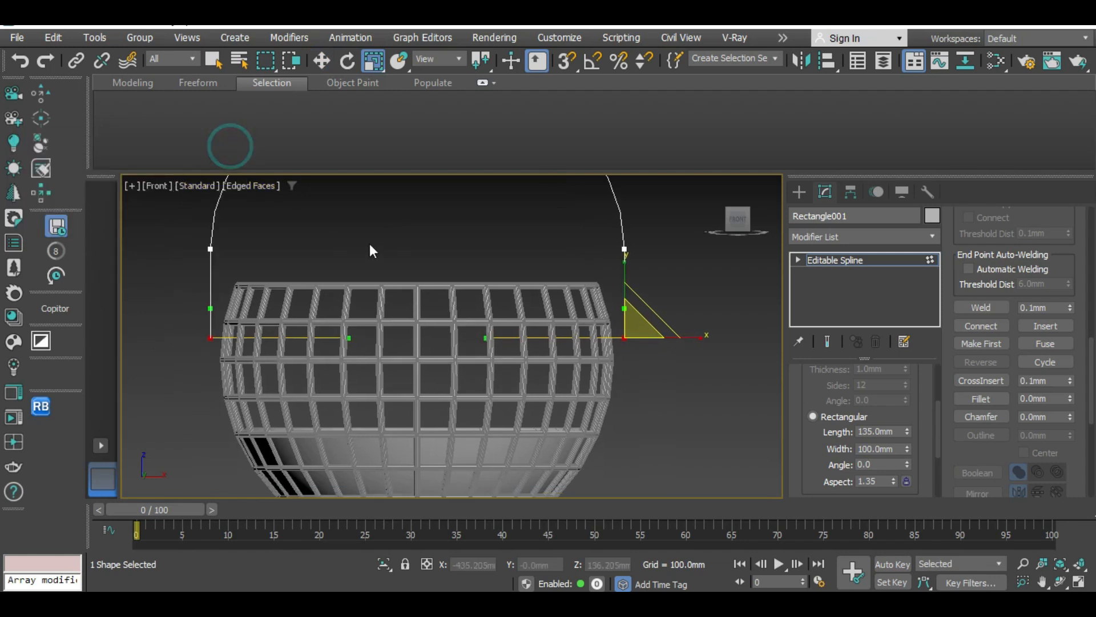
click(321, 61)
Turn on adaptive interpolation for the handle spline to smooth its curved corners.
scroll(488, 332, down, 3)
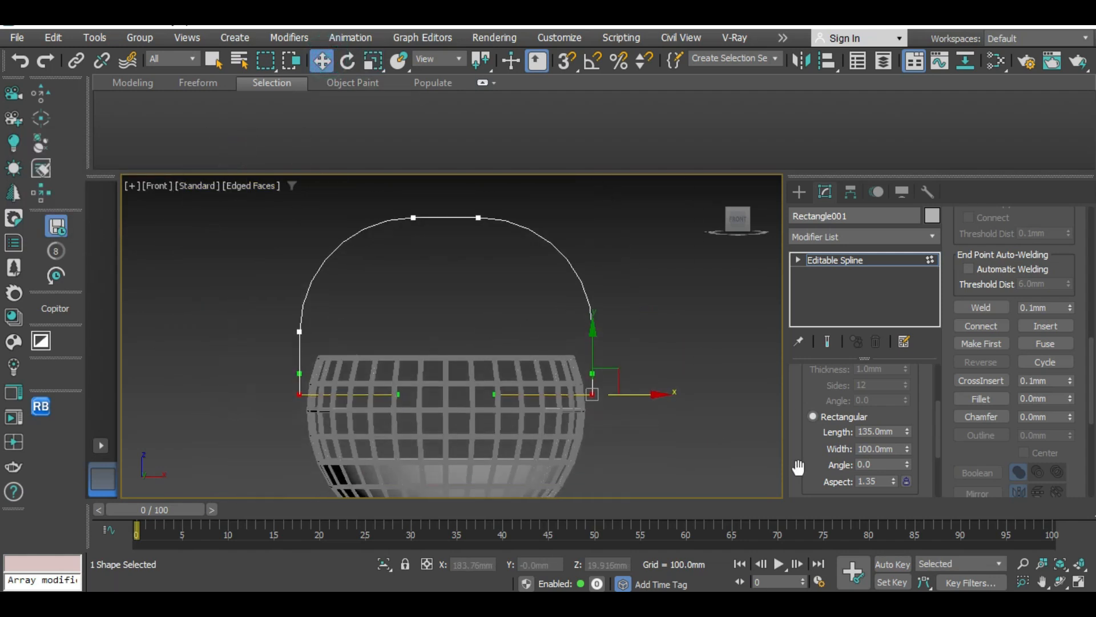
drag(937, 425, 930, 372)
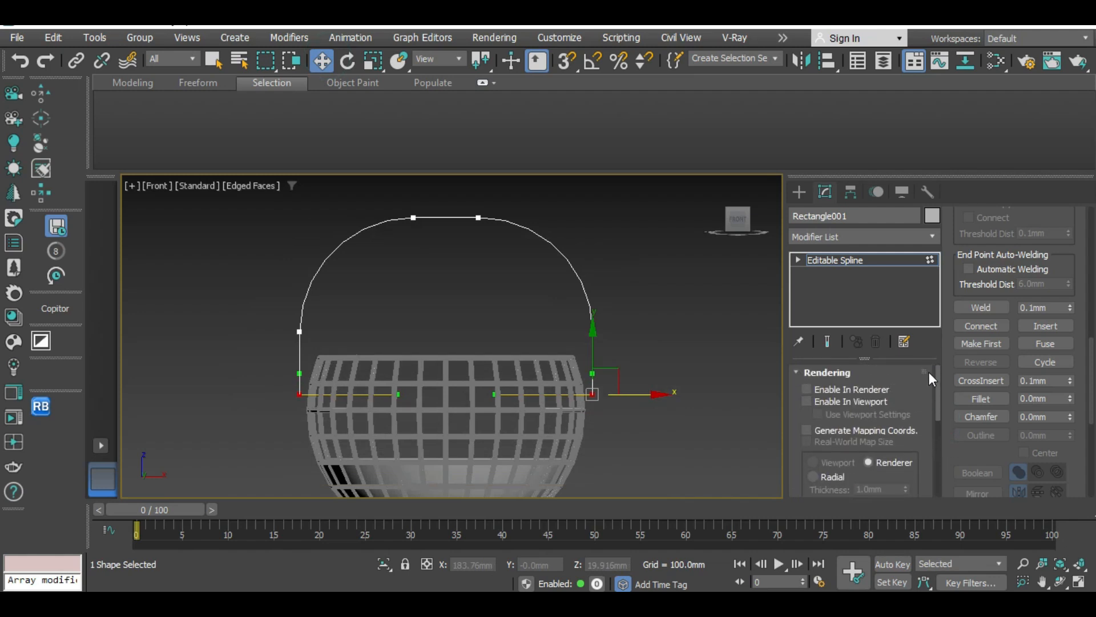
click(822, 374)
click(861, 438)
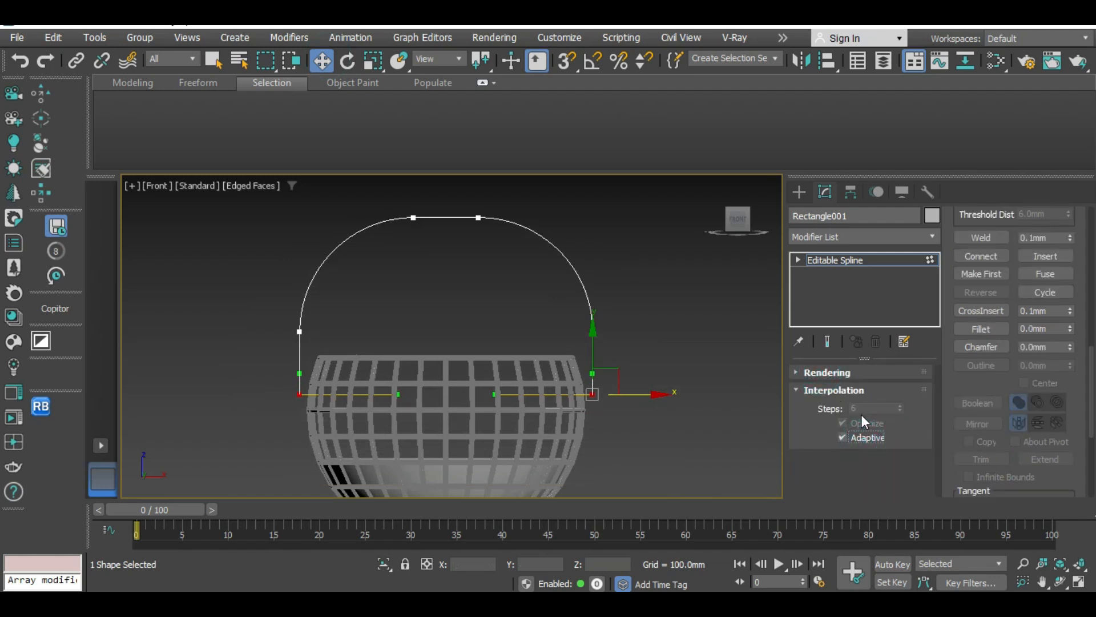
middle_drag(622, 367, 639, 357)
middle_drag(642, 407, 627, 421)
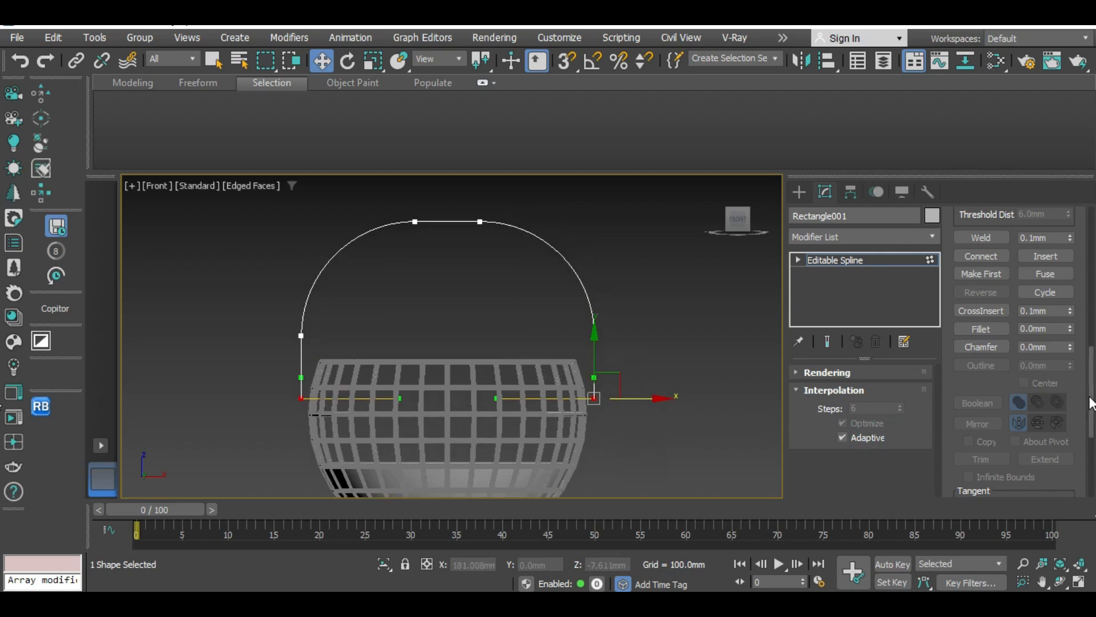
Outline the whole handle spline outward to form a thin closed band profile.
drag(1089, 397, 1088, 400)
key(3)
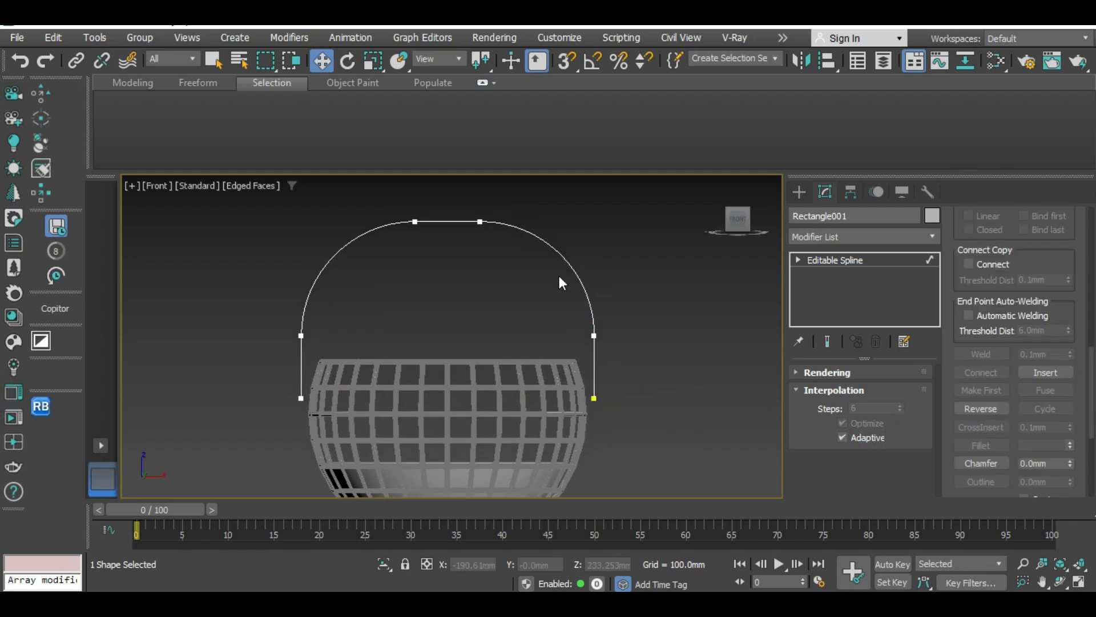
click(560, 276)
click(981, 430)
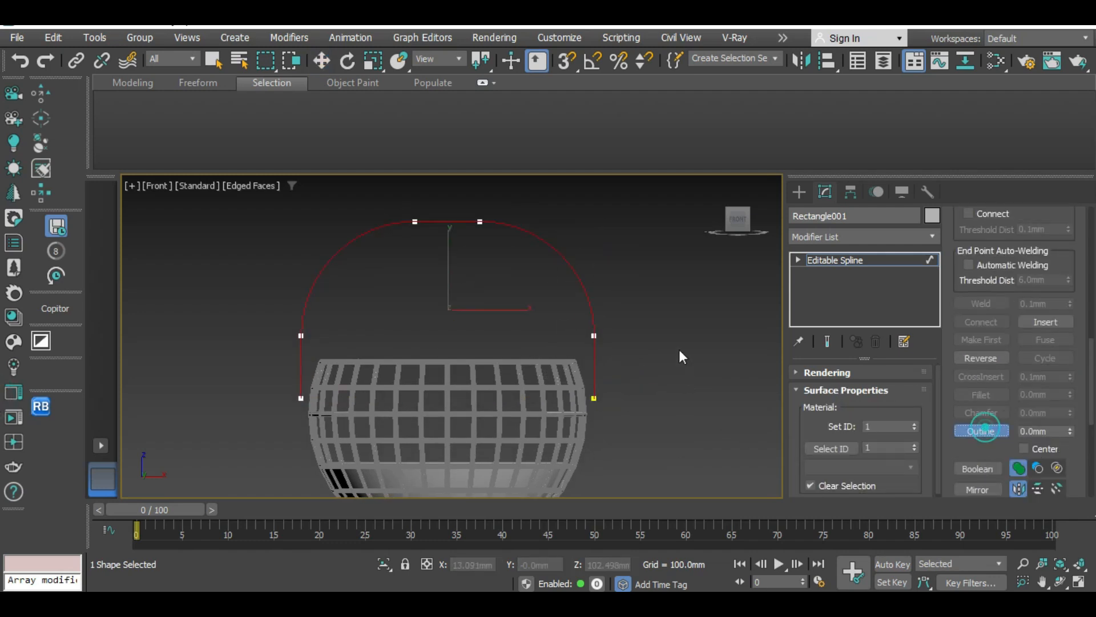
mouse_move(579, 289)
mouse_down()
mouse_move(586, 277)
mouse_move(575, 299)
mouse_up()
right_click(575, 299)
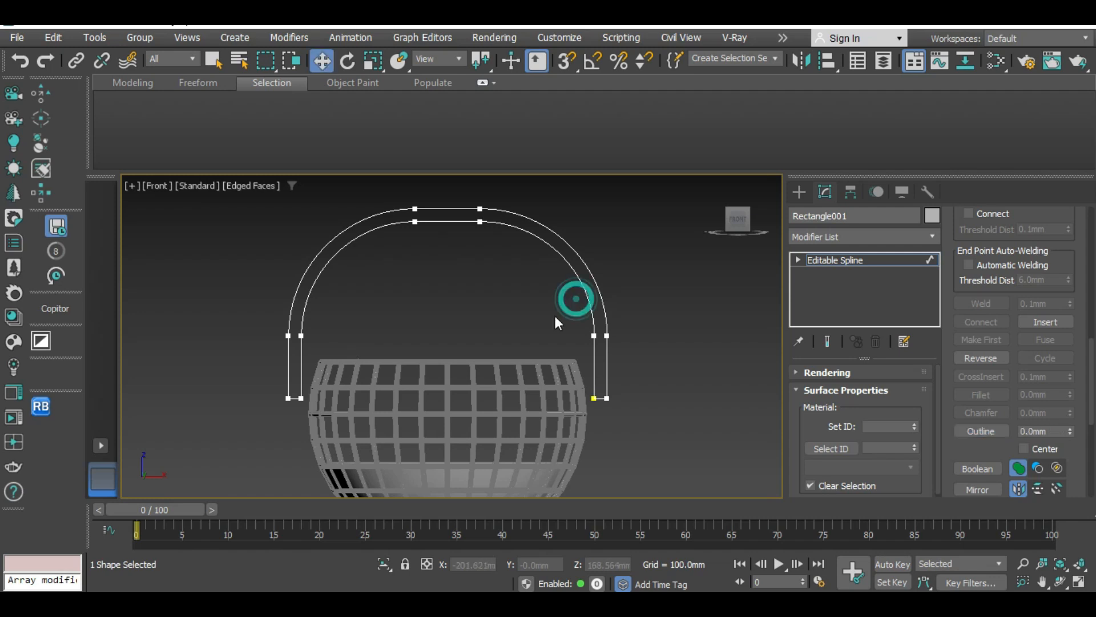
Add an Extrude modifier to the outlined handle profile.
middle_drag(571, 393, 626, 370)
click(862, 237)
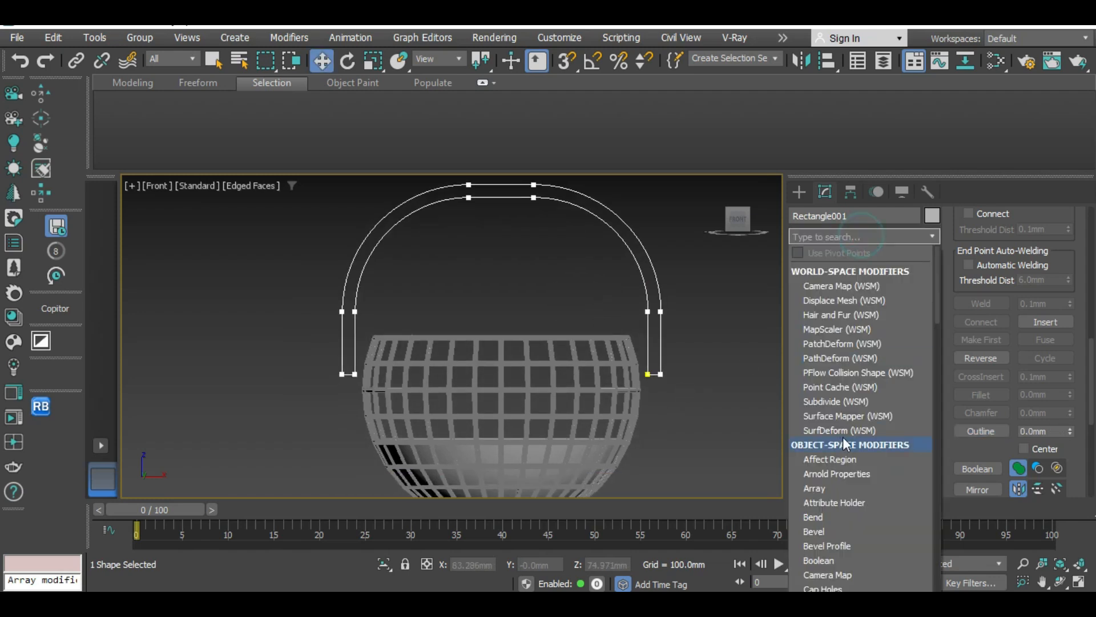
text(EX)
key(Return)
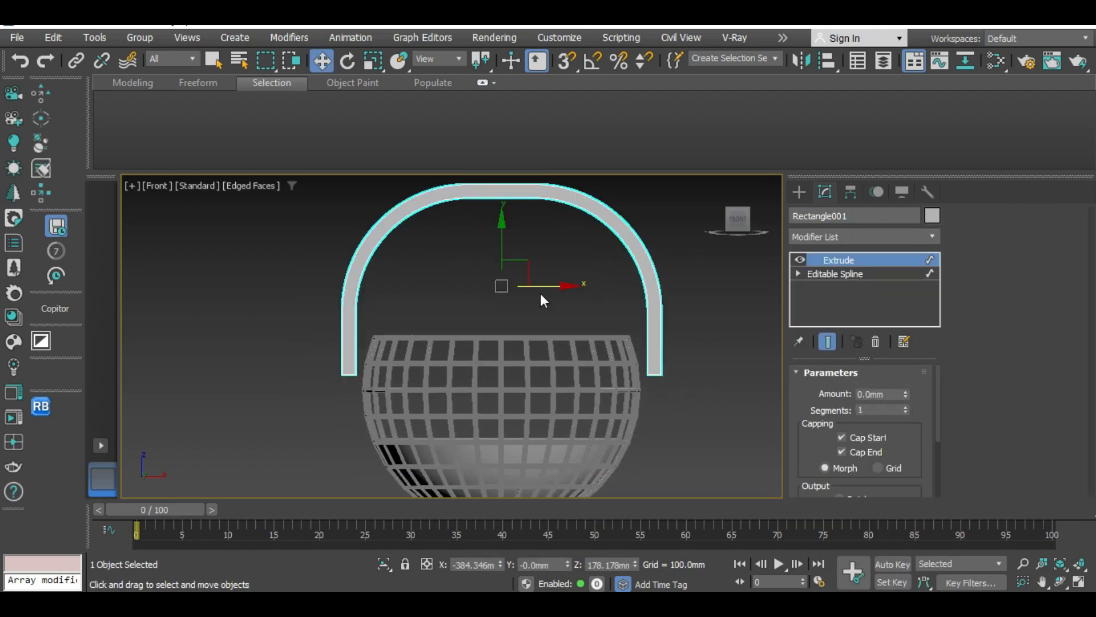
middle_drag(540, 293, 519, 301)
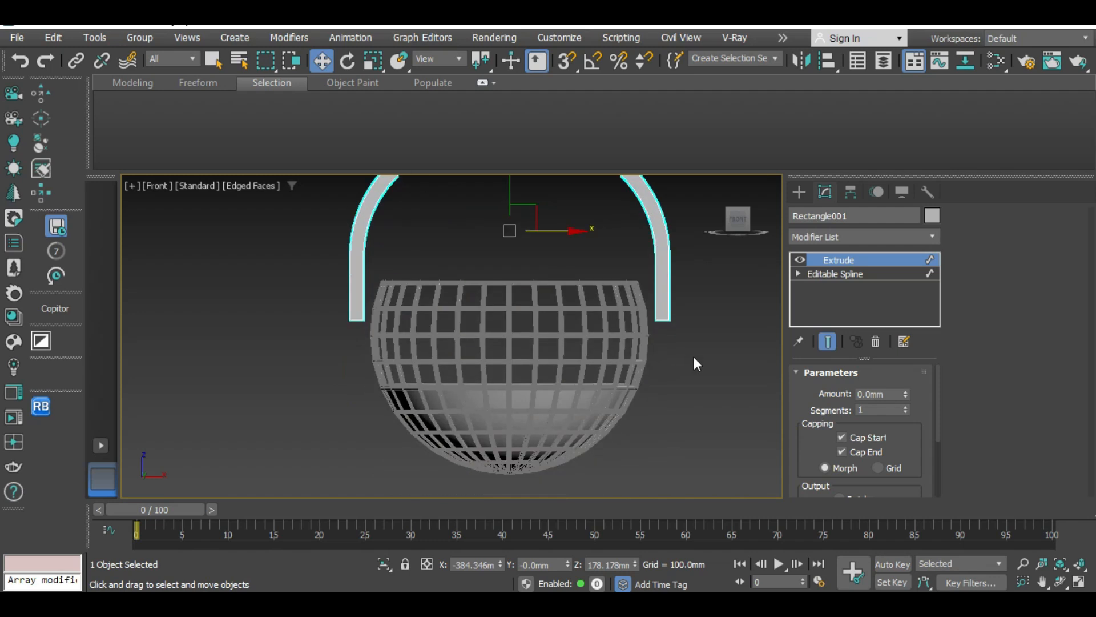
middle_drag(694, 359, 679, 381)
click(799, 192)
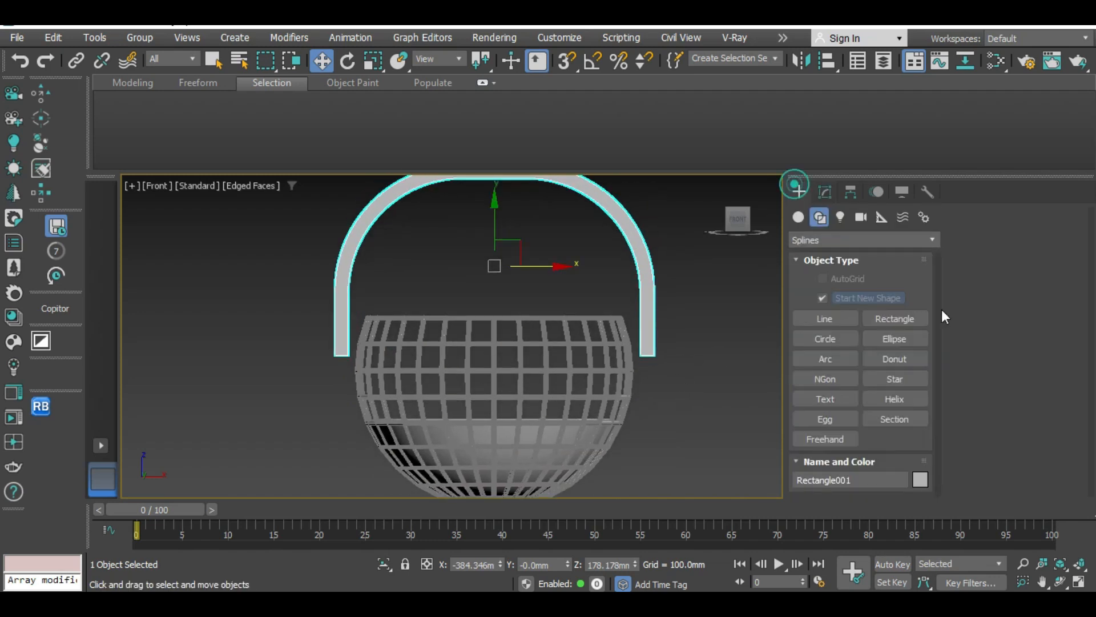
click(799, 217)
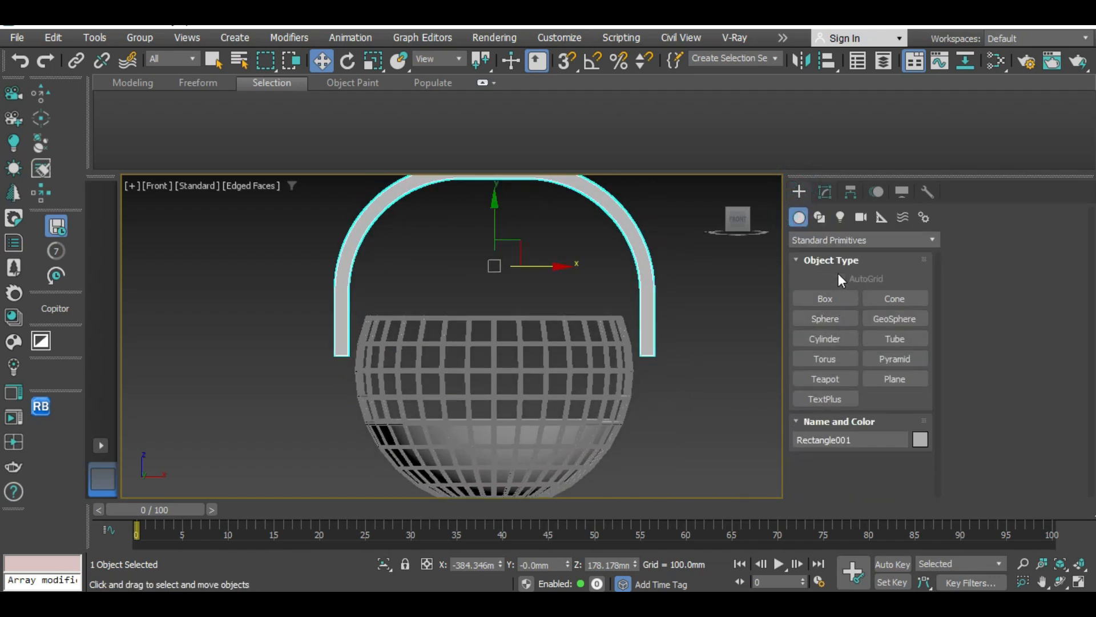
click(819, 217)
scroll(582, 332, up, 4)
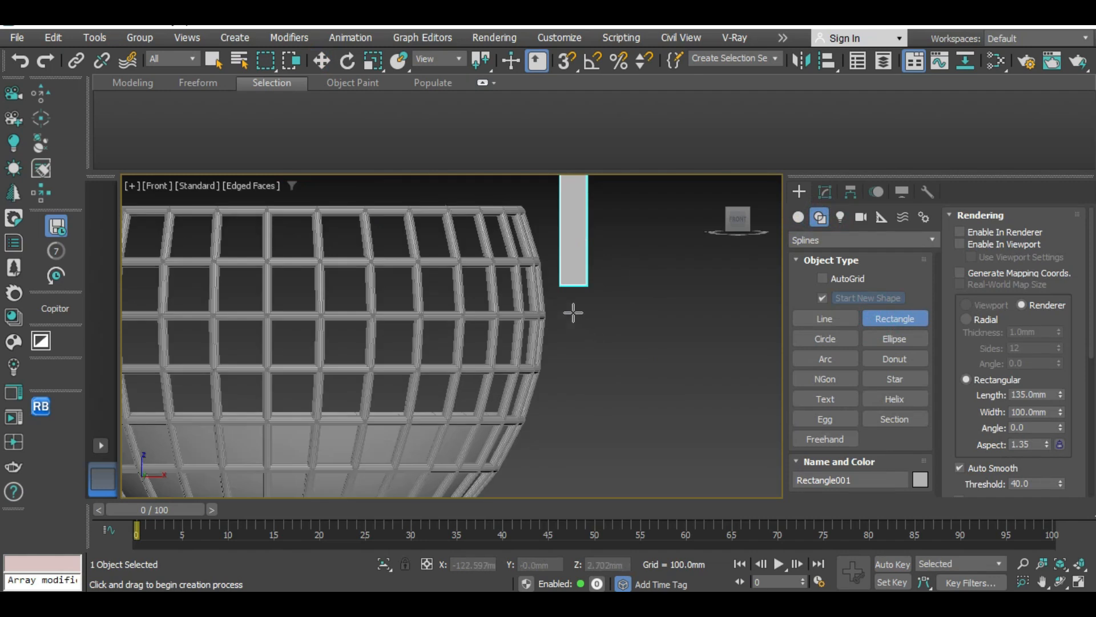
scroll(554, 298, down, 4)
scroll(557, 306, up, 4)
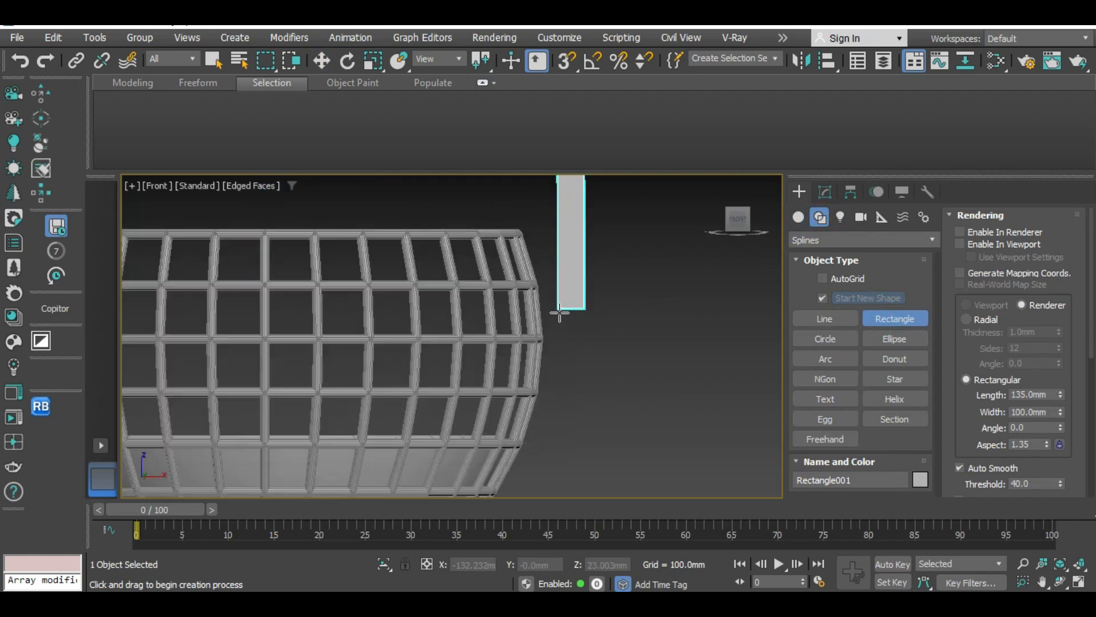
scroll(560, 314, down, 4)
key(w)
Raise the handle vertically by about 33 mm above the lattice bowl.
middle_drag(597, 338, 590, 420)
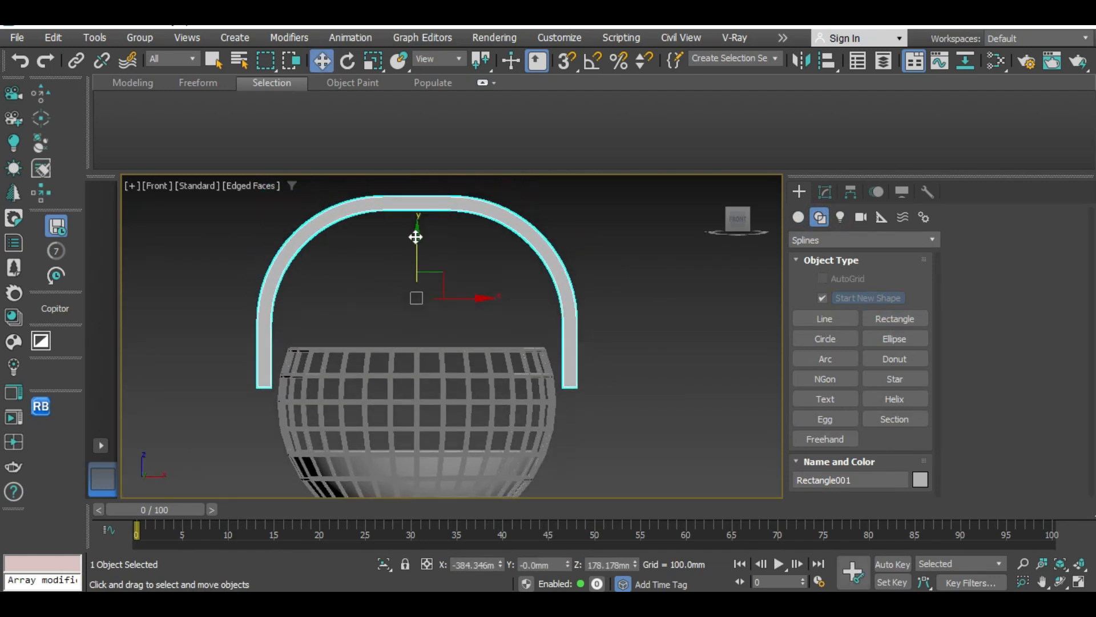
drag(414, 298, 409, 276)
Thicken the separate dome cap with a Shell modifier using a 15 mm inner amount.
scroll(410, 276, down, 4)
middle_drag(410, 208, 411, 282)
scroll(410, 282, up, 4)
click(411, 282)
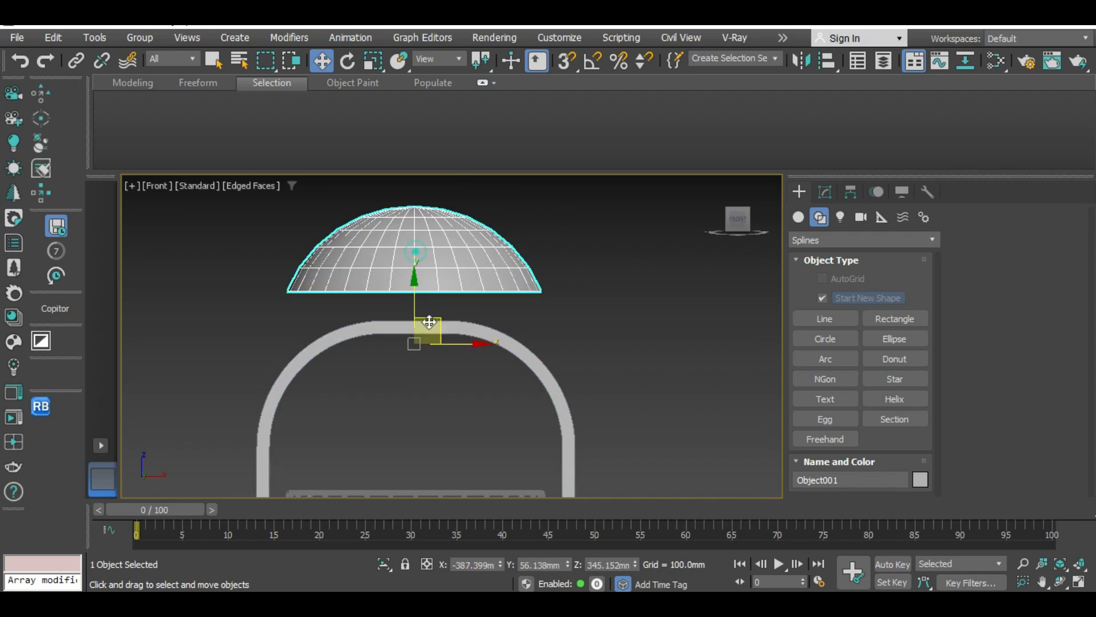
scroll(428, 325, down, 2)
click(825, 192)
click(861, 237)
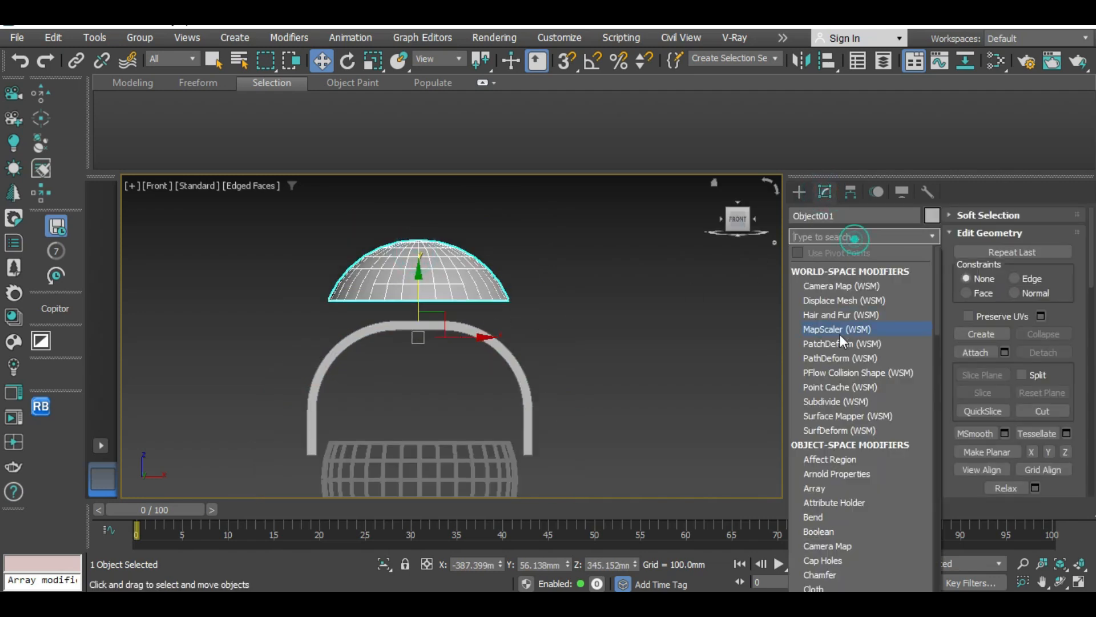
text(SH)
key(Return)
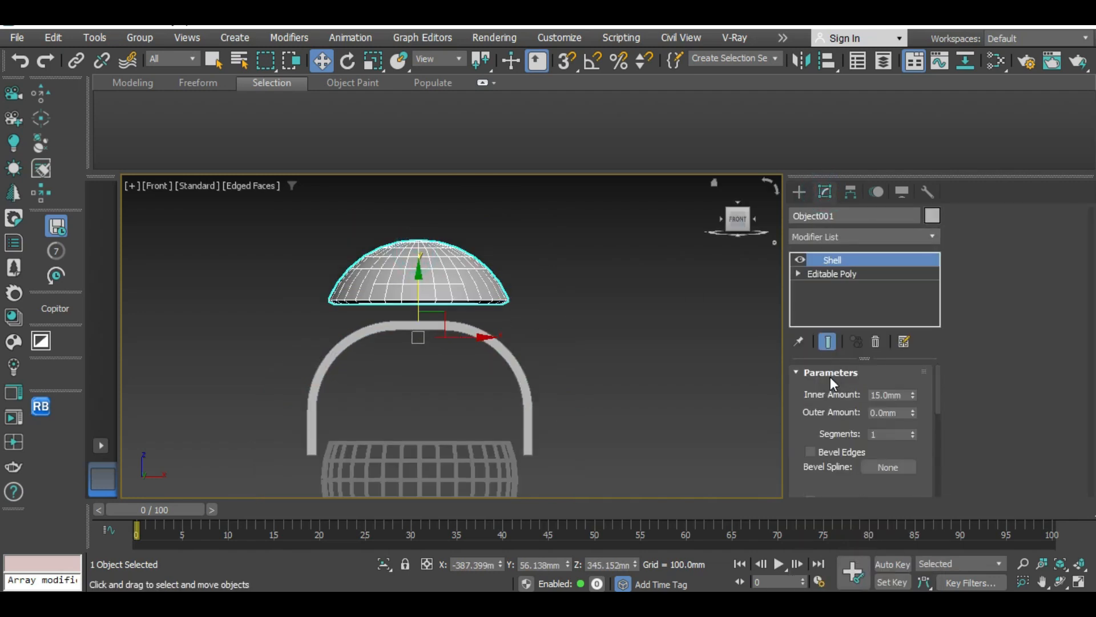
Lower the dome cap by about 336 mm so that it sits on the lattice bowl's upper rim.
middle_drag(595, 340, 607, 361)
scroll(386, 359, up, 2)
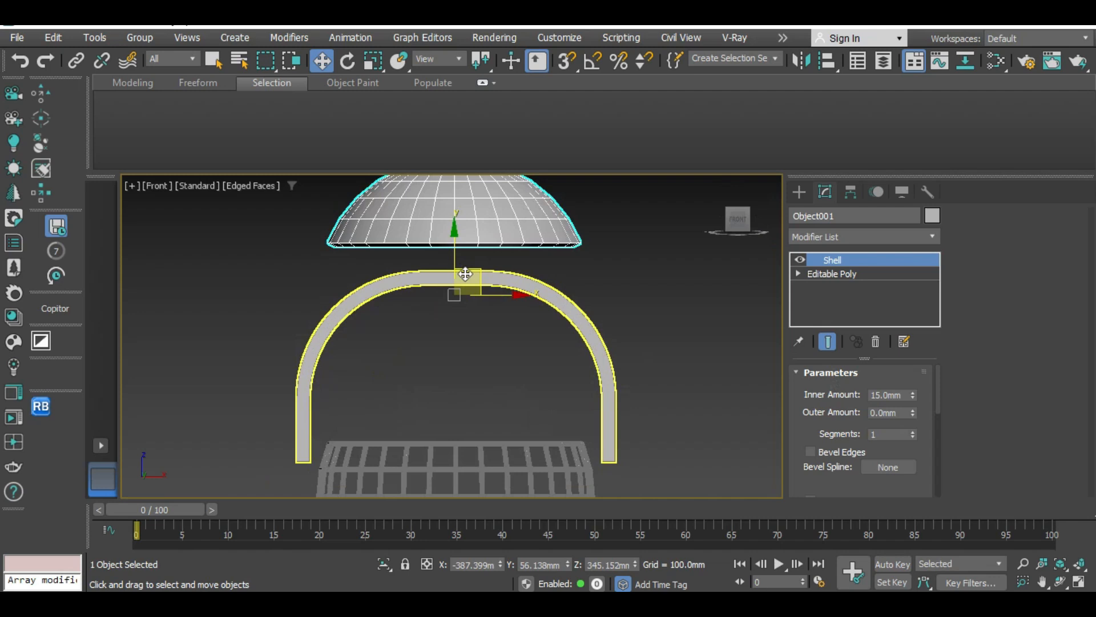
drag(455, 243, 454, 435)
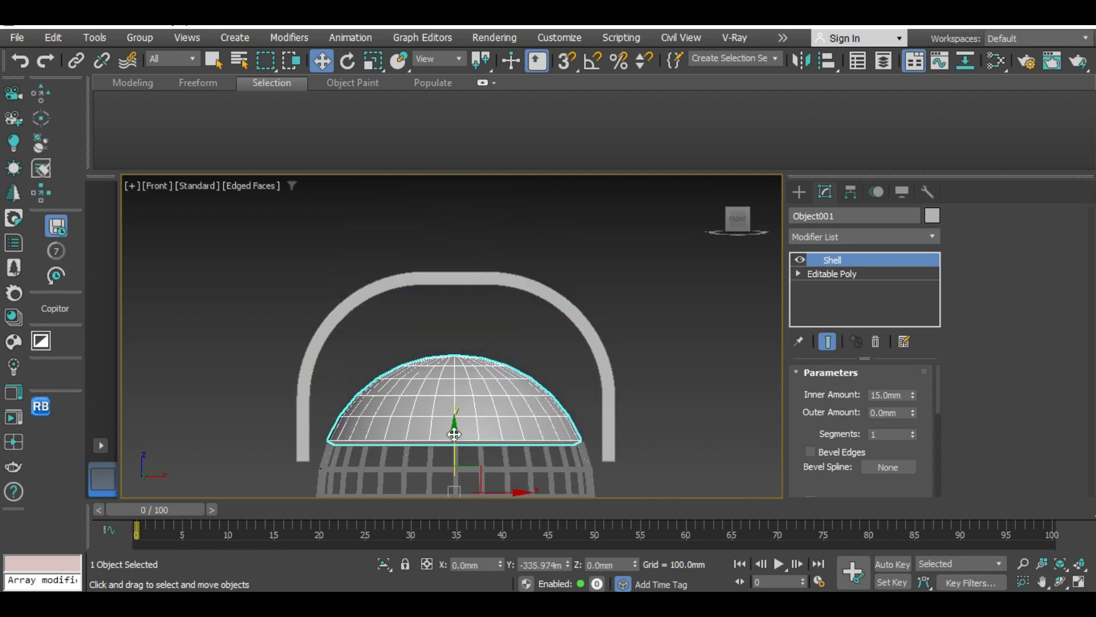
scroll(467, 359, up, 1)
middle_drag(450, 408, 483, 323)
scroll(470, 337, down, 2)
scroll(473, 348, up, 2)
scroll(473, 352, down, 1)
scroll(342, 360, up, 2)
Try to thicken the handle with a Shell modifier on top of its Extrude, and undo it.
click(335, 343)
scroll(396, 395, down, 4)
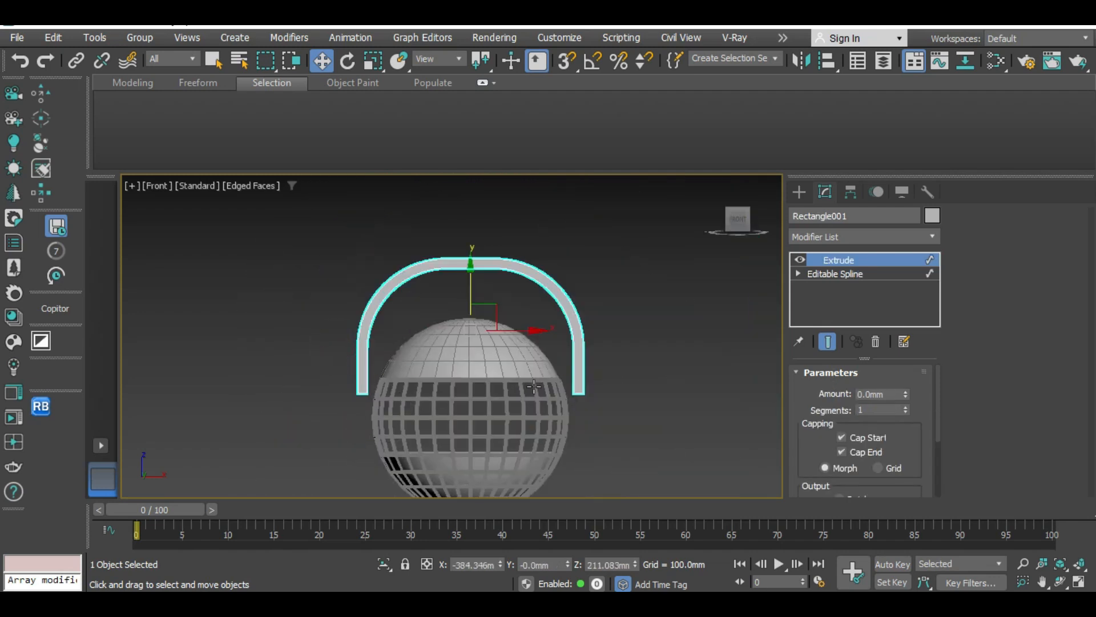
scroll(594, 402, down, 3)
alt+middle_drag(591, 390, 719, 321)
scroll(719, 320, up, 2)
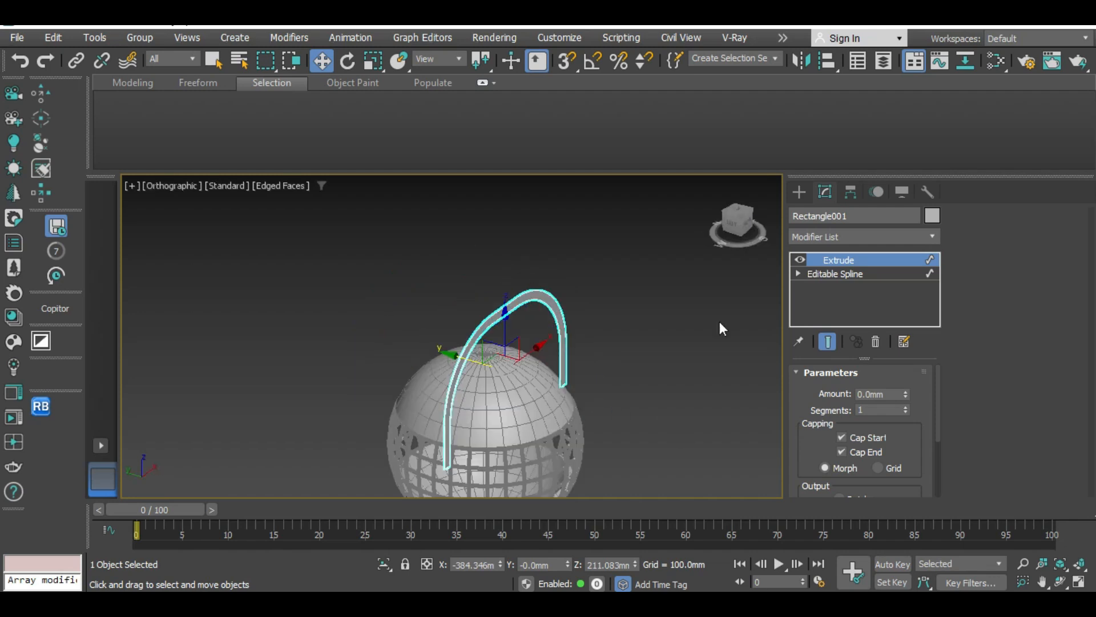
click(867, 240)
text(SH)
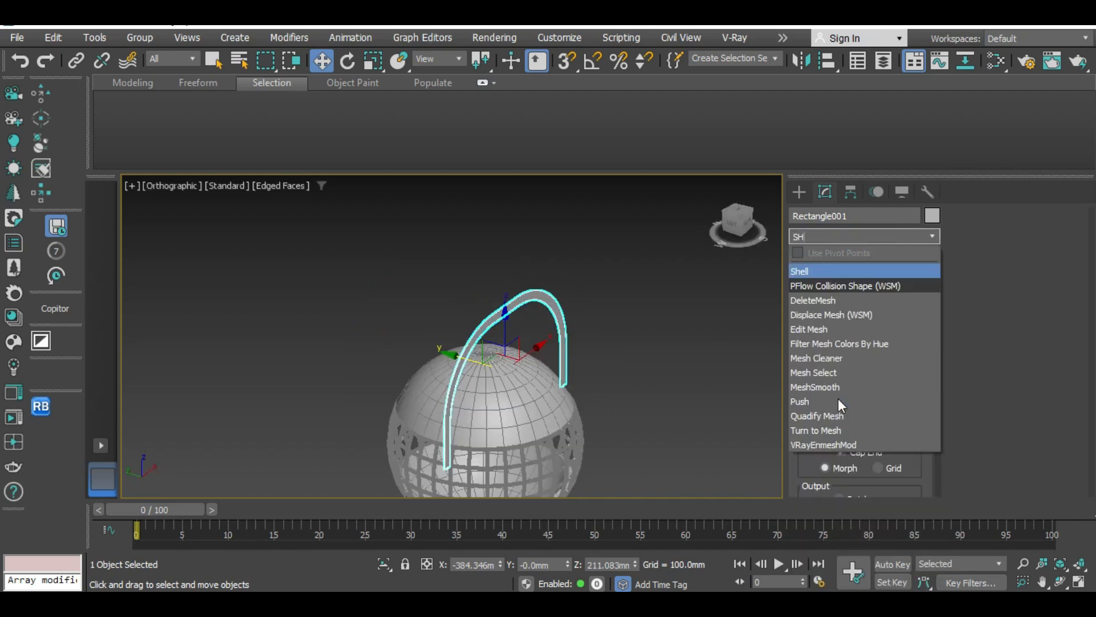
key(Return)
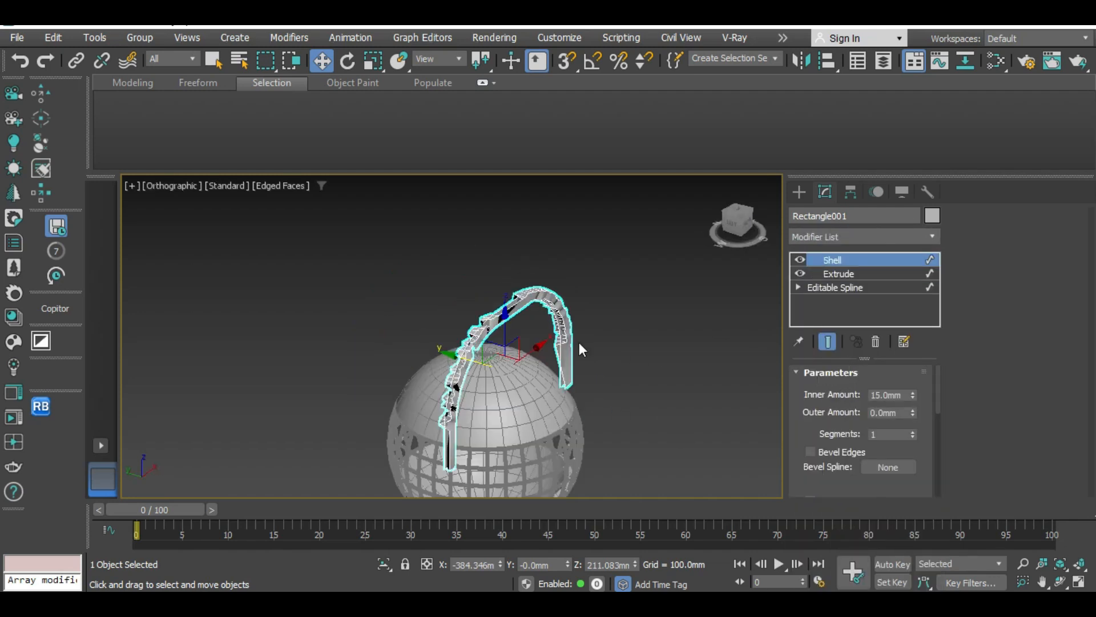
scroll(579, 341, up, 5)
key(ctrl+z)
Set the handle's Extrude amount to 65.5 mm.
scroll(578, 353, down, 4)
alt+middle_drag(578, 352, 536, 318)
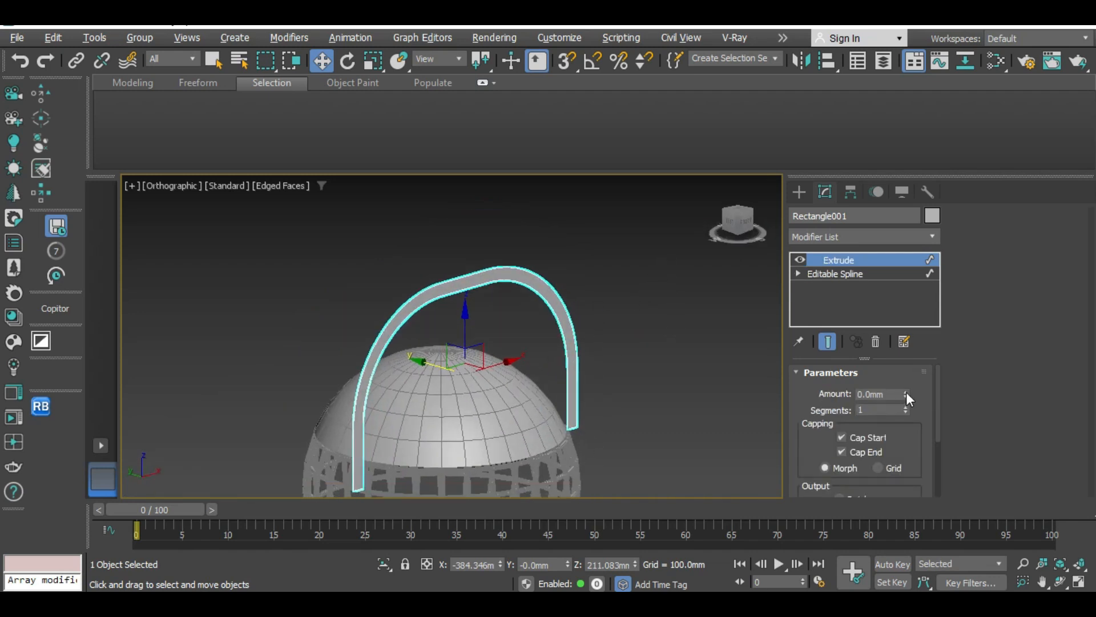
drag(906, 394, 907, 288)
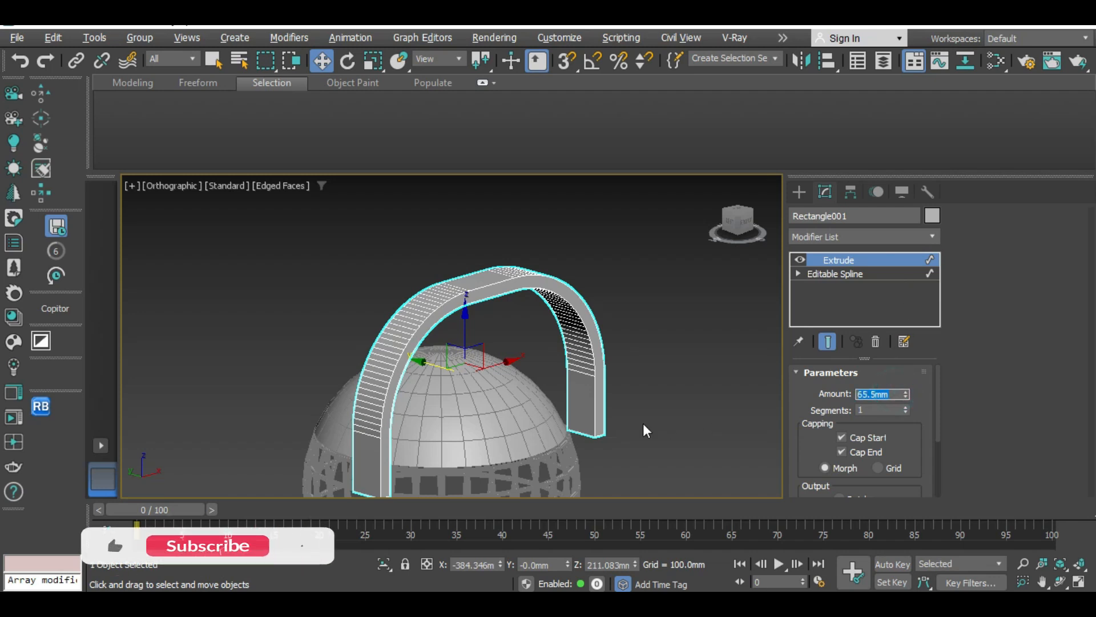
Move the handle along the Y axis to about 90.6 mm to centre it over the dome cap.
middle_drag(643, 423, 537, 340)
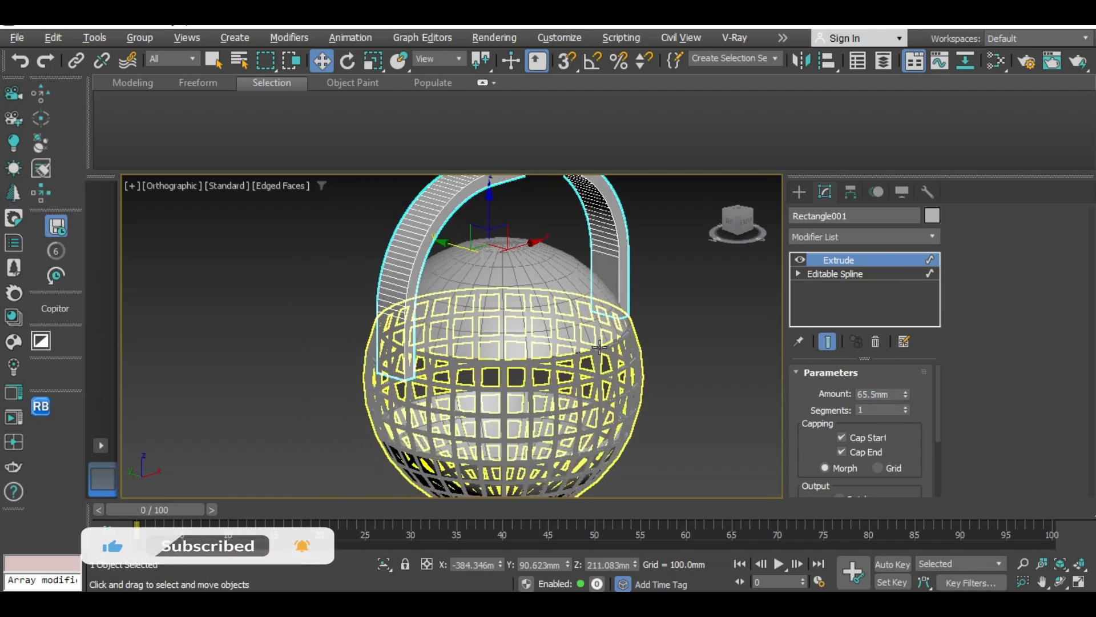
key(t)
scroll(468, 378, up, 3)
middle_drag(575, 432, 608, 230)
Draw a rectangle about 94.4 mm long and 50.6 mm wide in the Front view, just outside the handle's right end.
key(f)
scroll(464, 327, up, 1)
scroll(468, 331, up, 8)
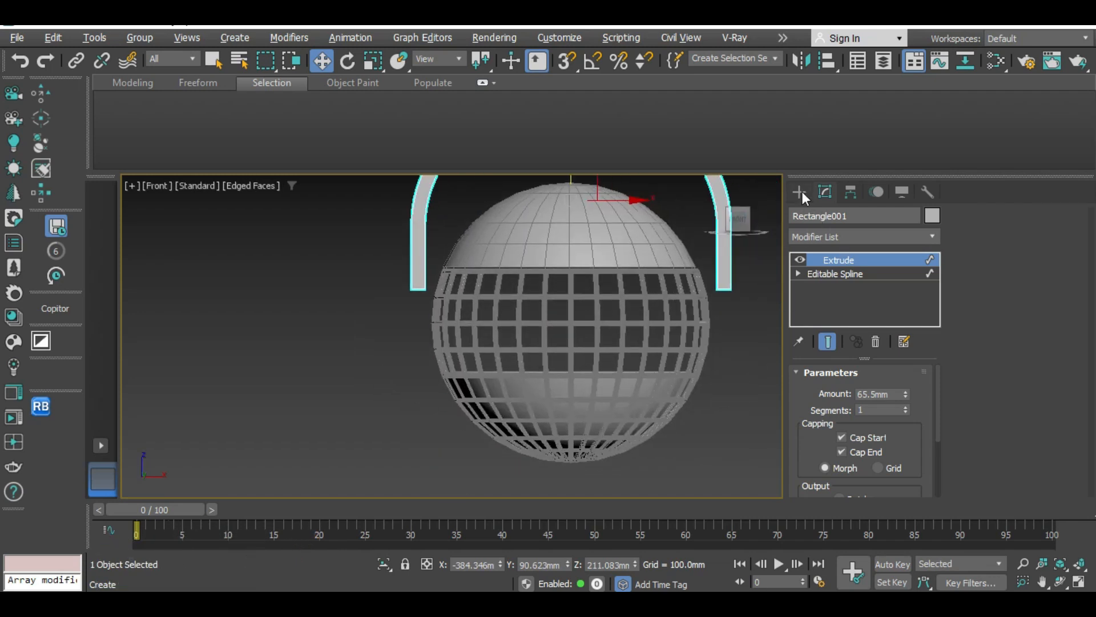
click(802, 190)
click(873, 318)
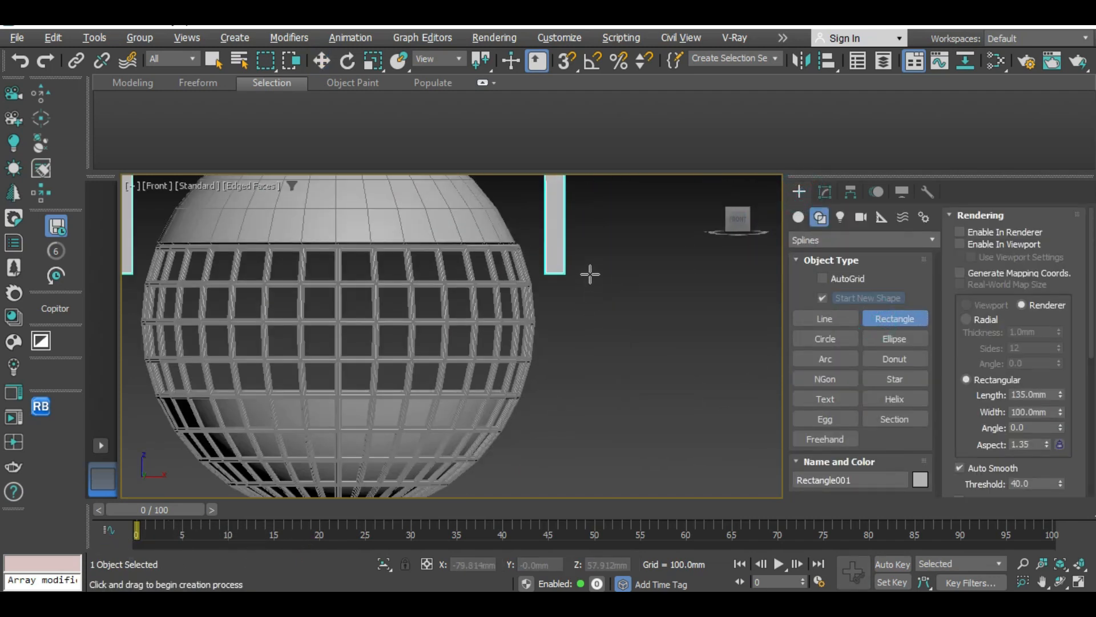
drag(590, 275, 626, 334)
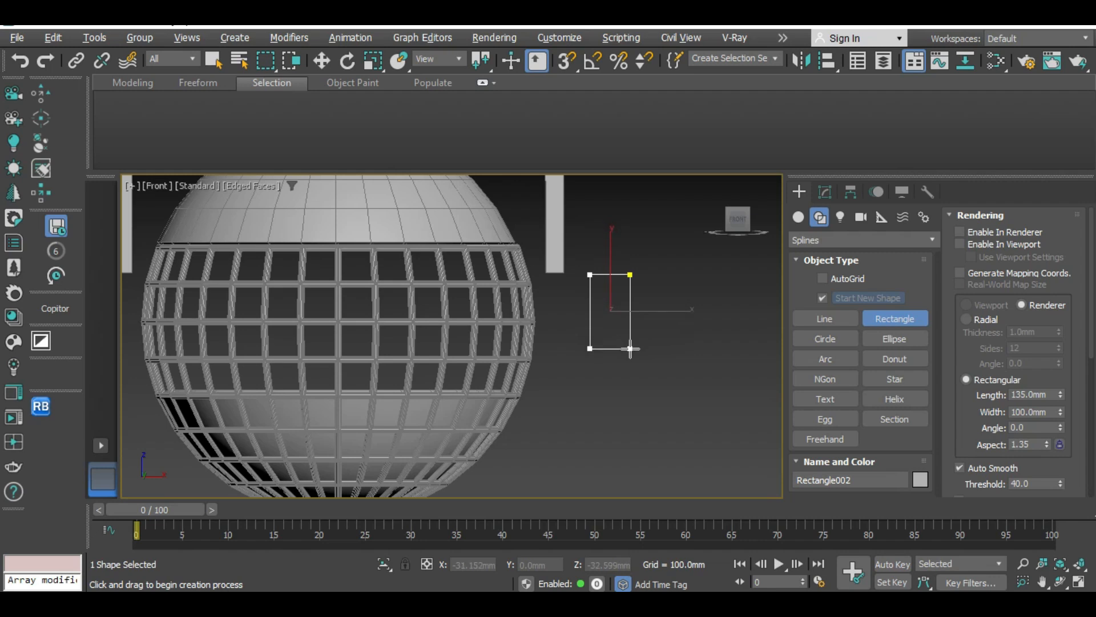
right_click(633, 351)
scroll(633, 352, down, 2)
middle_drag(634, 359, 637, 399)
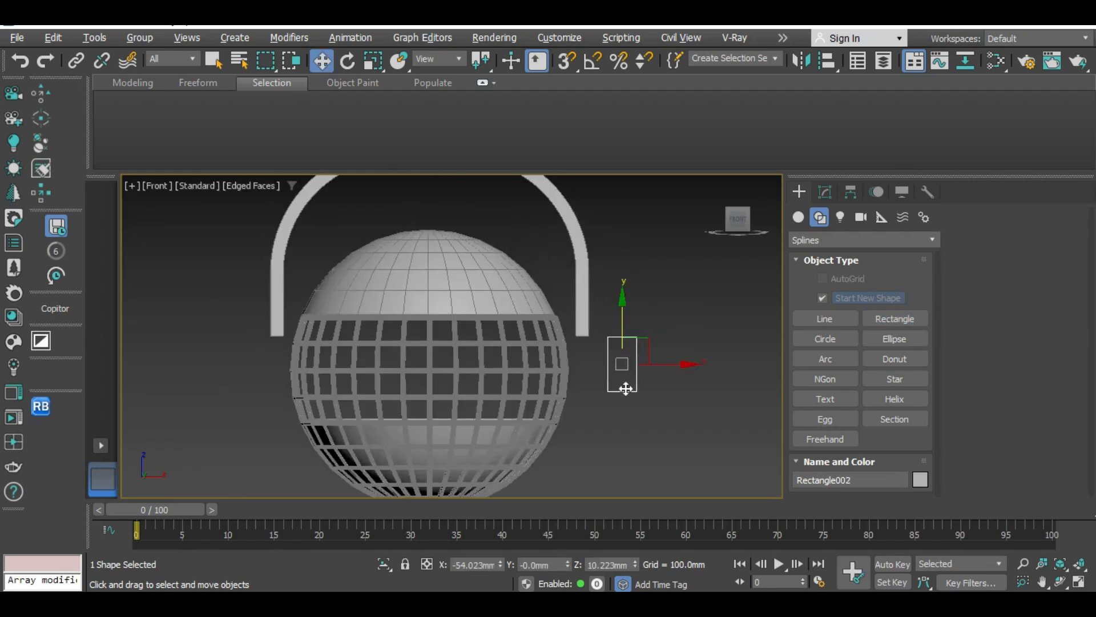
scroll(634, 380, up, 2)
Make the small rectangle renderable in renderer and viewport, with a rectangular section 17.55 mm long and 13 mm wide.
click(826, 191)
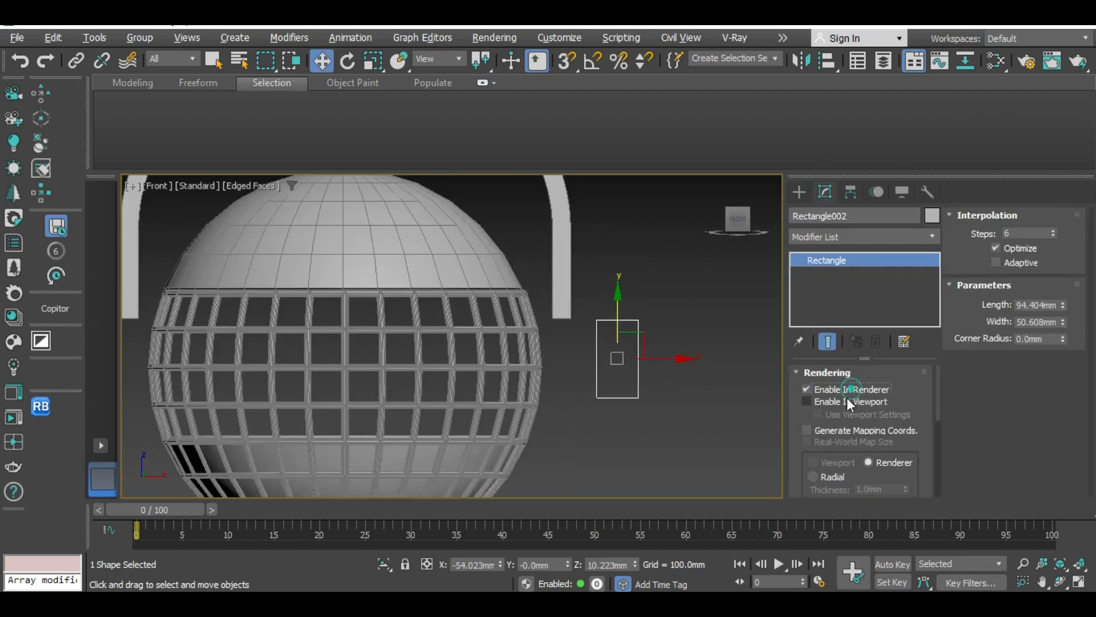
click(847, 400)
drag(933, 389, 902, 489)
drag(906, 432, 904, 534)
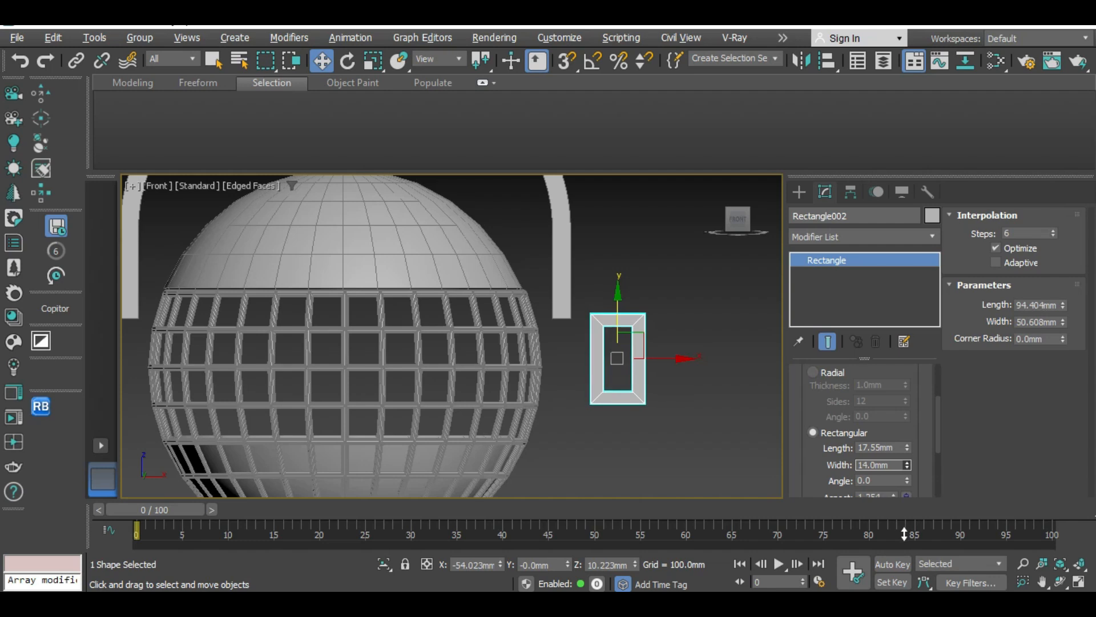
Convert the small rectangle beside the handle to an editable spline.
right_click(719, 434)
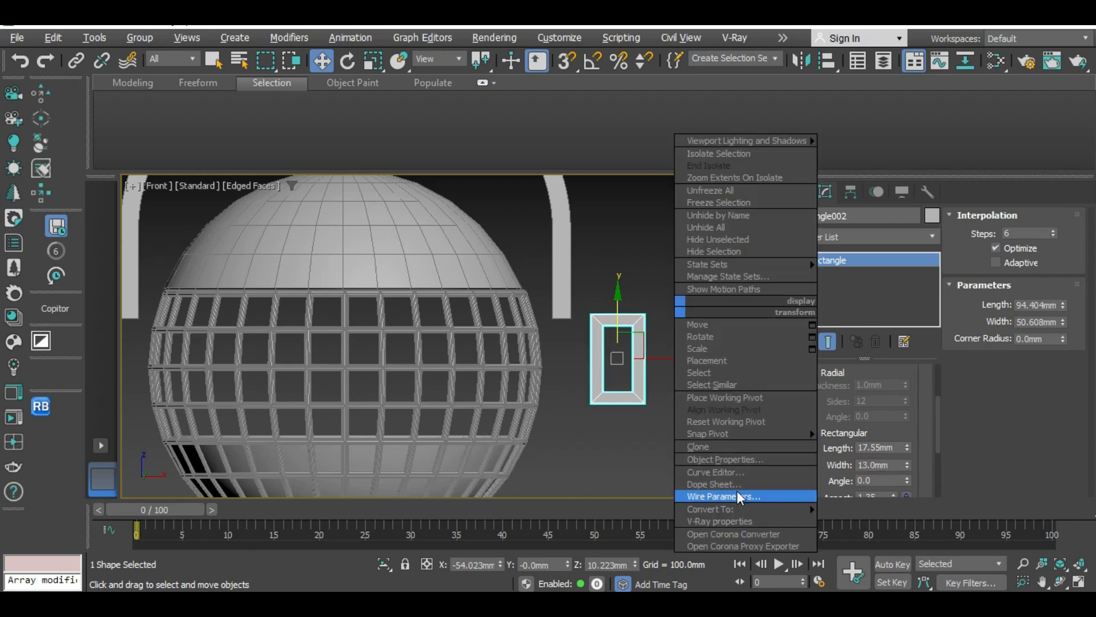
mouse_move(735, 505)
click(866, 508)
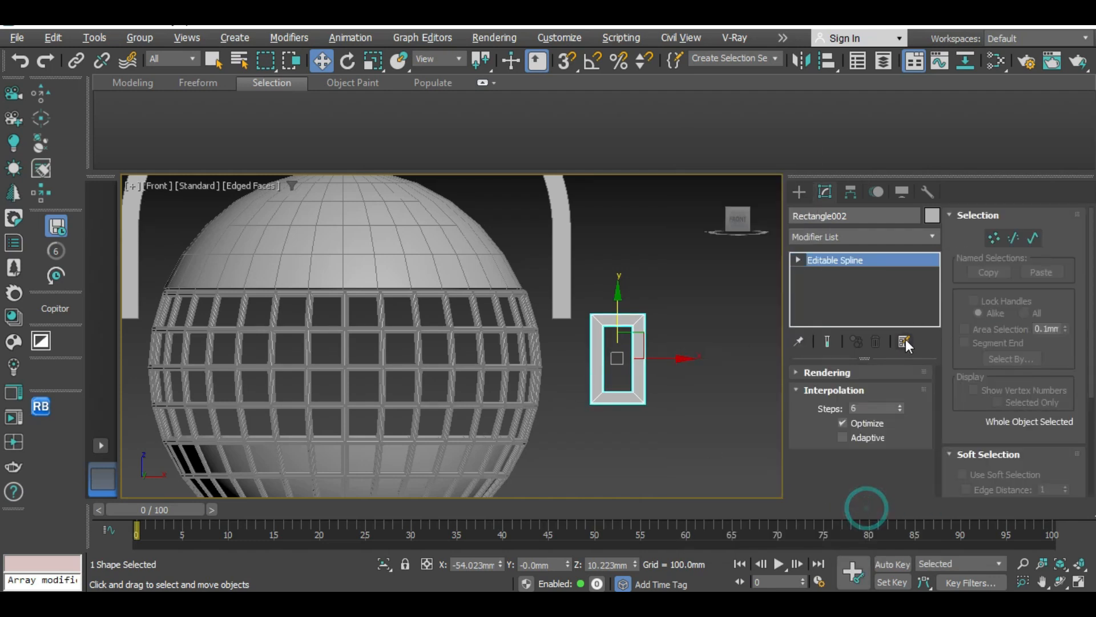
Fillet the two upper vertices of the small rectangle until its upper end becomes a full semicircular arch.
click(993, 237)
middle_drag(479, 355, 462, 384)
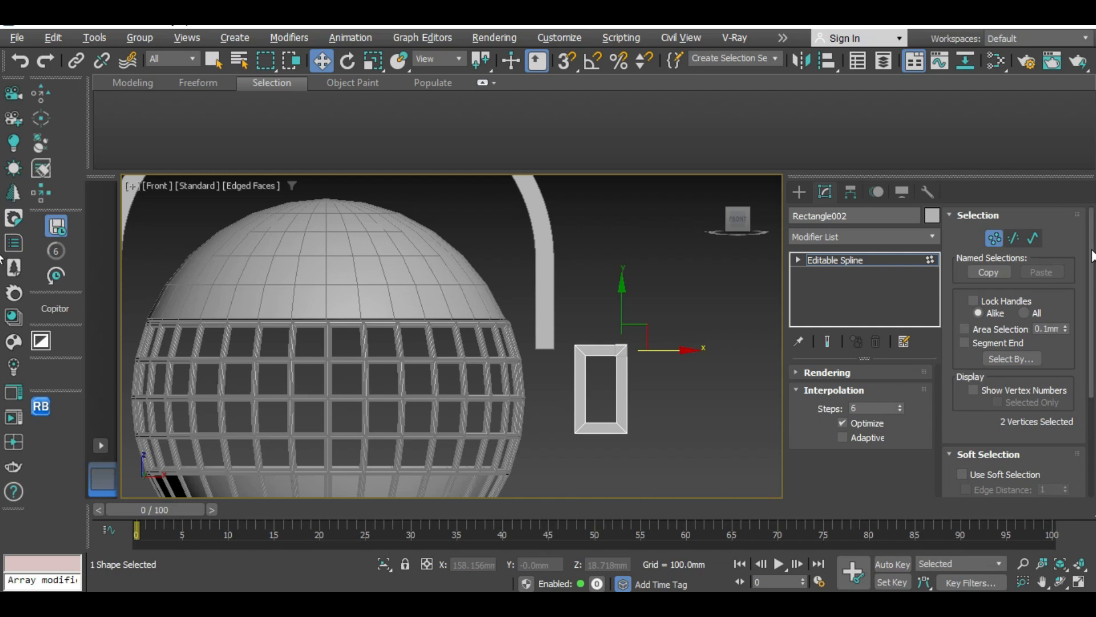
drag(1092, 255, 1083, 395)
mouse_move(1086, 342)
mouse_down()
mouse_move(1088, 245)
mouse_move(1088, 354)
mouse_up()
click(978, 488)
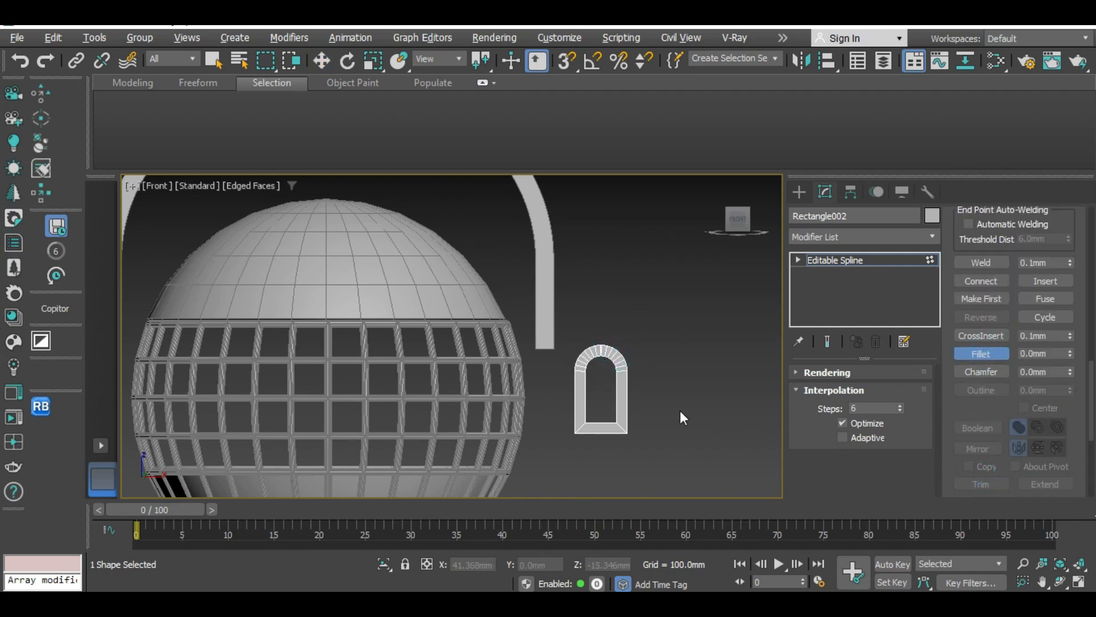
key(w)
Try deleting the straight lower segment of the small arched loop, and undo the deletion.
scroll(639, 399, up, 3)
middle_drag(560, 384, 563, 414)
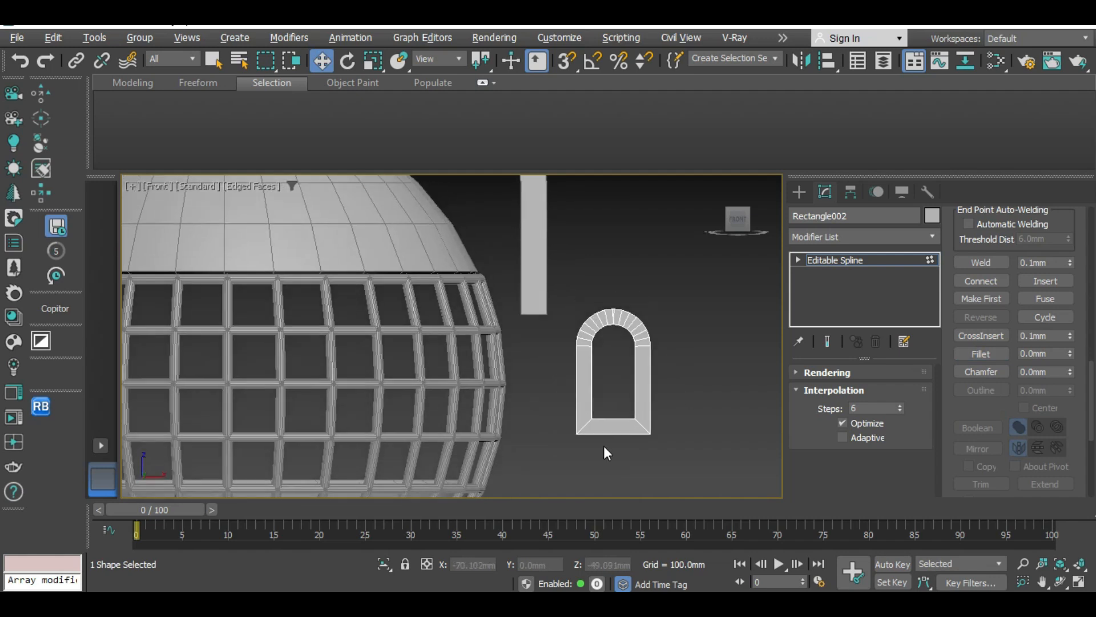
key(2)
click(613, 432)
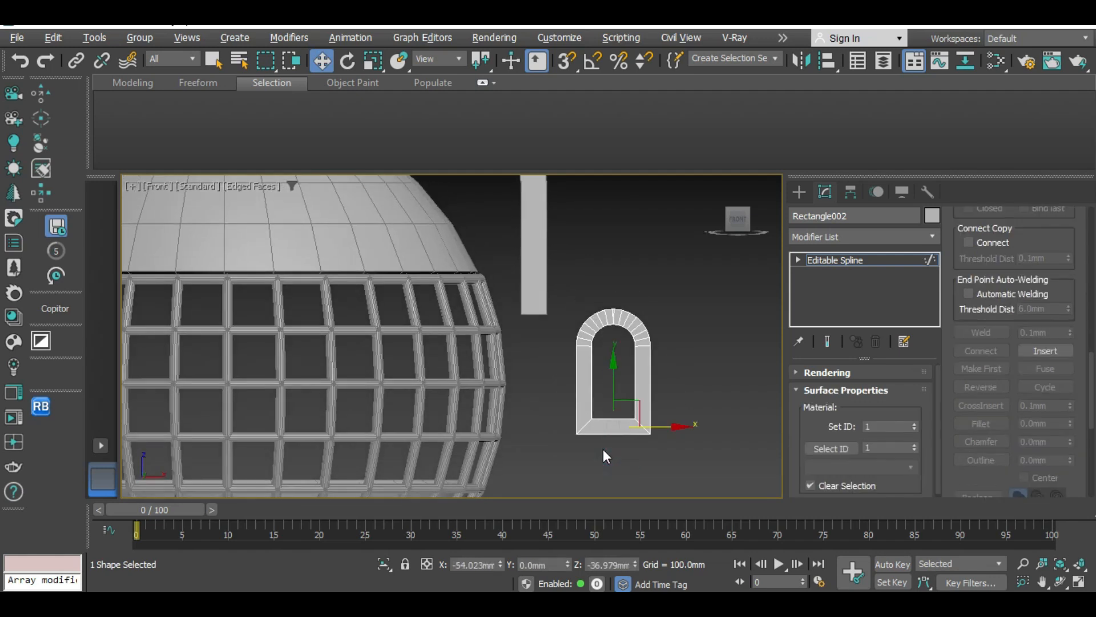
key(Delete)
scroll(600, 442, up, 4)
scroll(597, 434, down, 5)
scroll(549, 402, up, 3)
scroll(550, 401, down, 1)
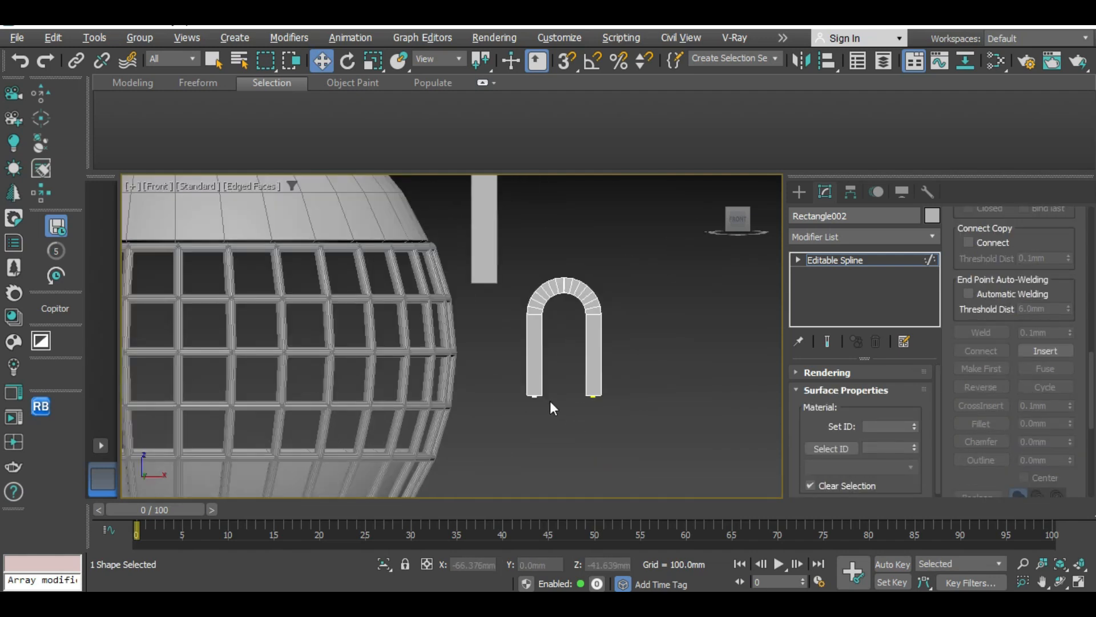
scroll(550, 401, down, 1)
key(ctrl+z)
Try rotating the small loop's lower segment about the vertical axis, and undo the rotation.
middle_drag(677, 386, 683, 335)
click(348, 61)
drag(585, 358, 638, 365)
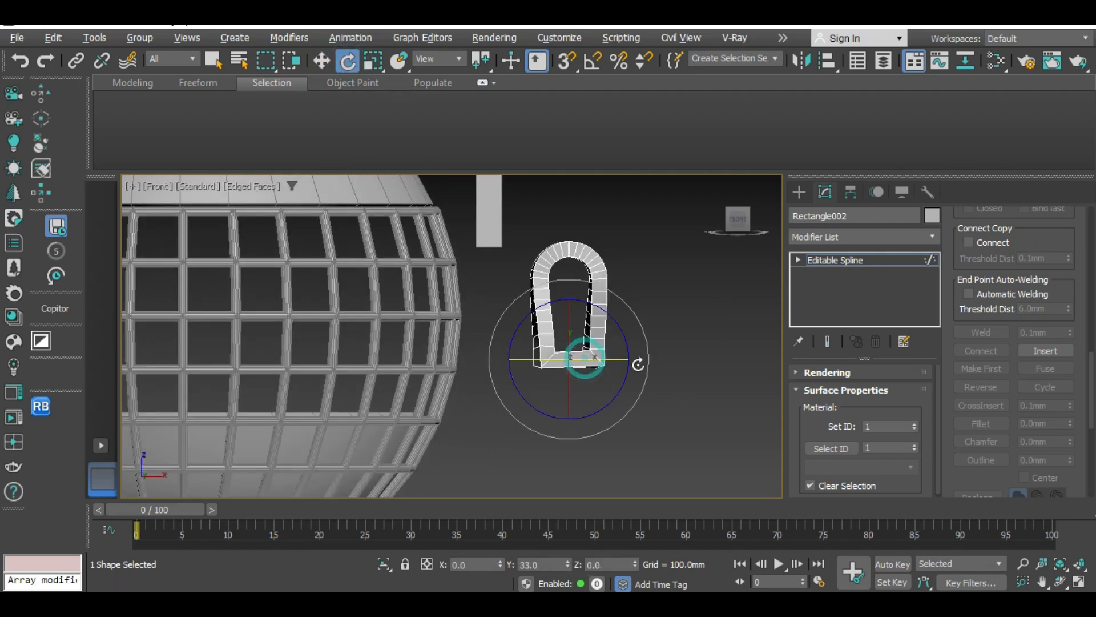
key(ctrl+z)
Rotate the whole arched loop a quarter turn about its vertical axis to stand edge-on, and make its interpolation adaptive.
middle_drag(649, 357, 639, 375)
key(2)
drag(570, 324, 715, 332)
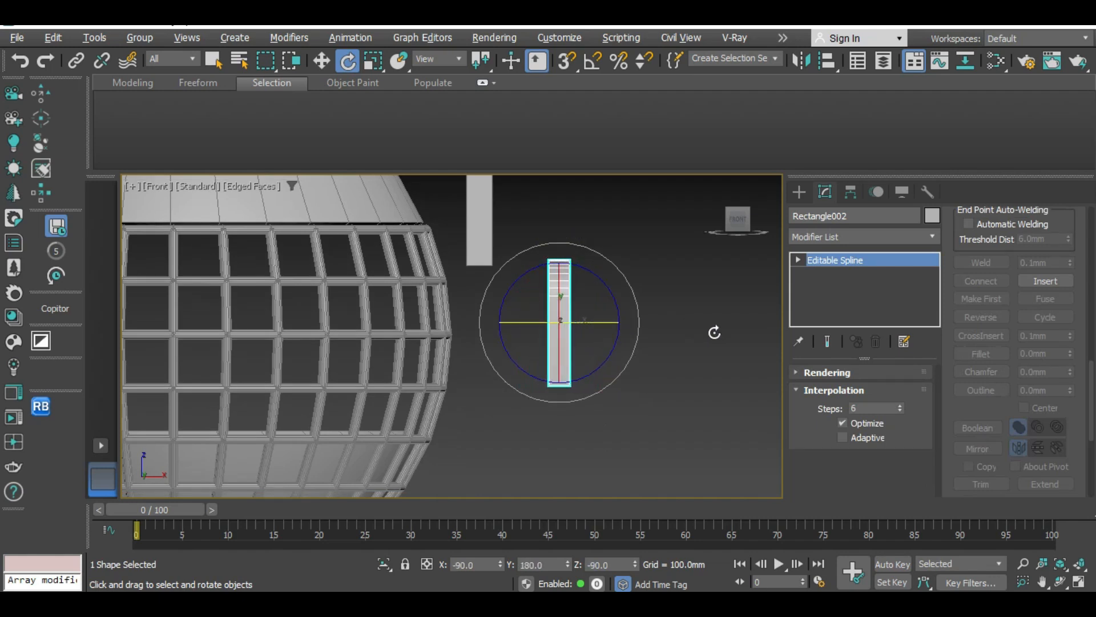
middle_drag(672, 348, 641, 371)
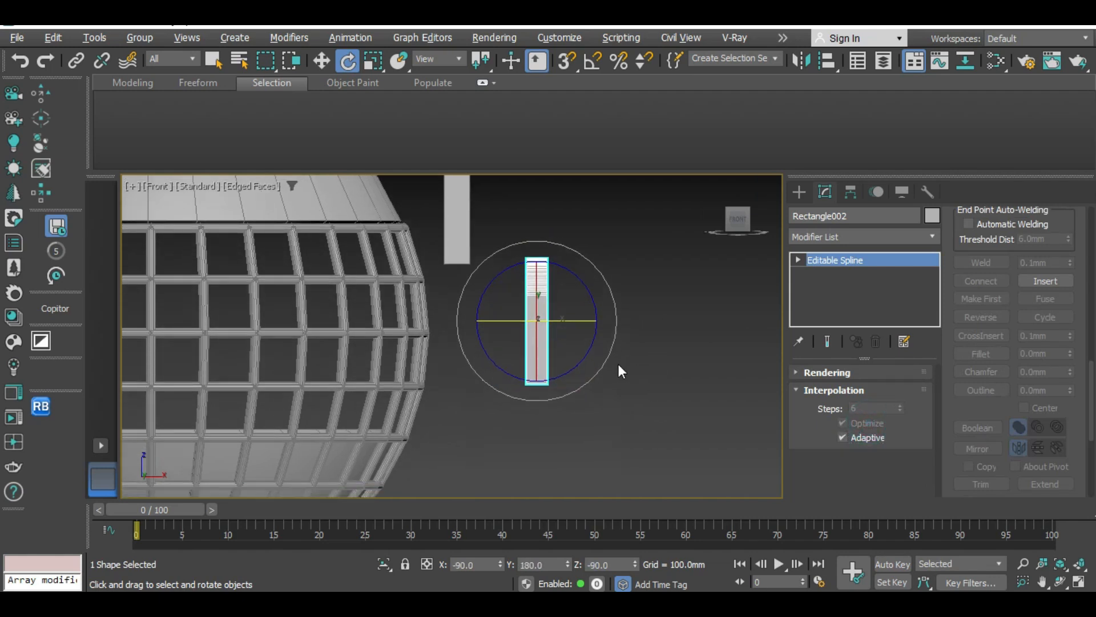
Scale the arched piece thinner in the Front view and move it between dome and handle, to about X -157.3 mm, Z 110.2 mm.
click(372, 60)
drag(594, 318, 576, 320)
key(w)
middle_drag(541, 328, 533, 411)
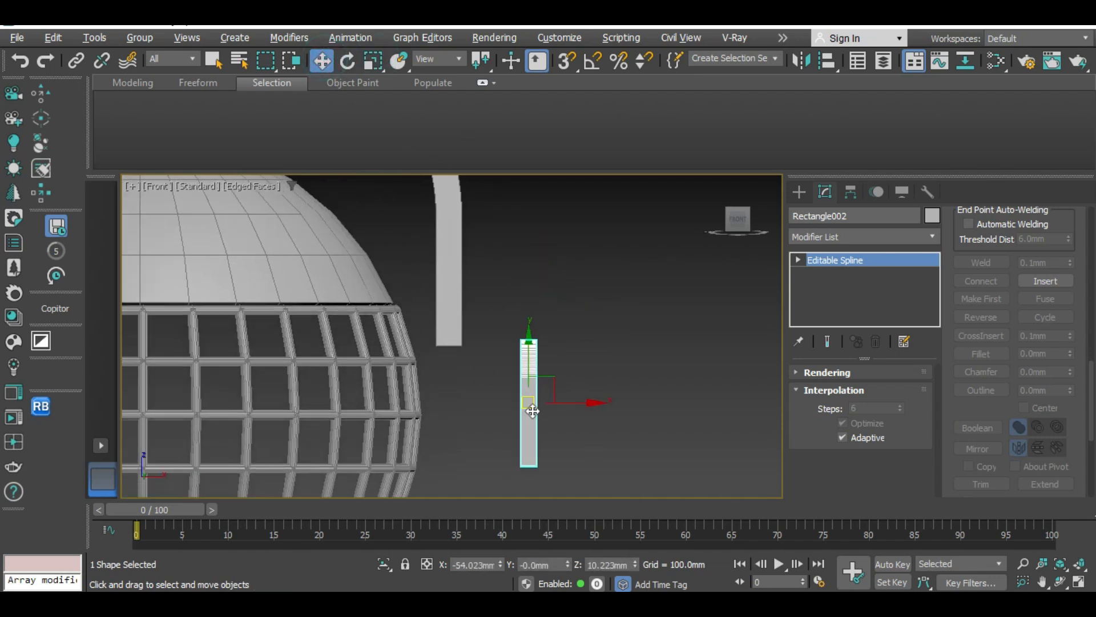
drag(554, 386, 434, 269)
middle_drag(431, 305, 443, 340)
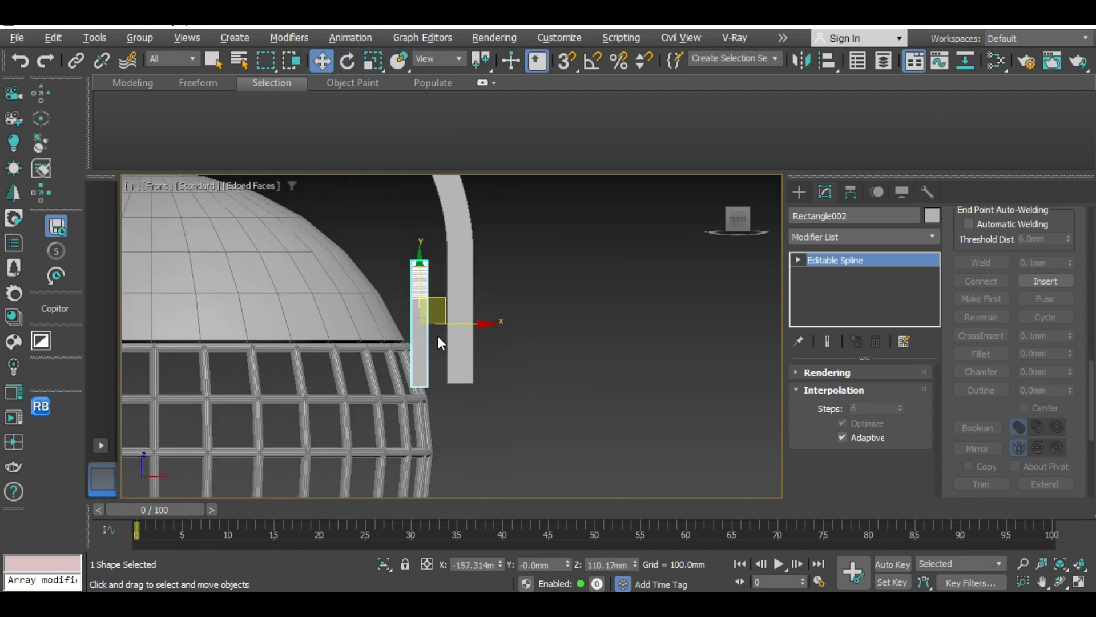
Scale the arched connecting piece down uniformly to about 84.4 percent.
key(r)
key(F12)
drag(224, 186, 229, 301)
click(227, 144)
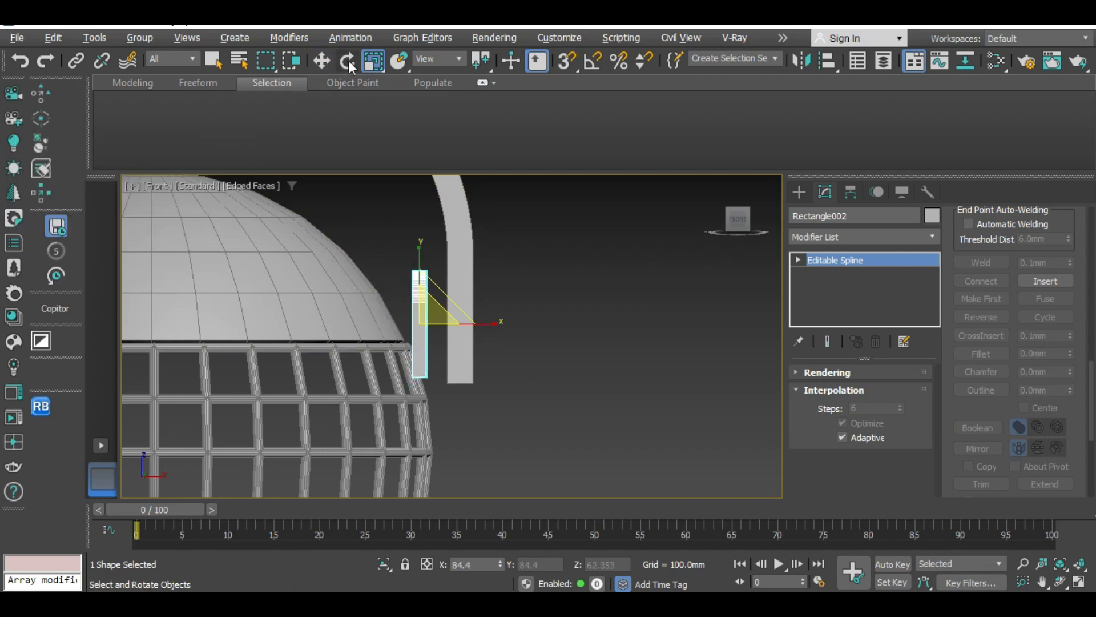
Tilt the connecting piece along the dome's slope and set it against the lid's right rim at about X -172.4 mm, Z 114.4 mm.
click(348, 60)
drag(480, 372, 493, 344)
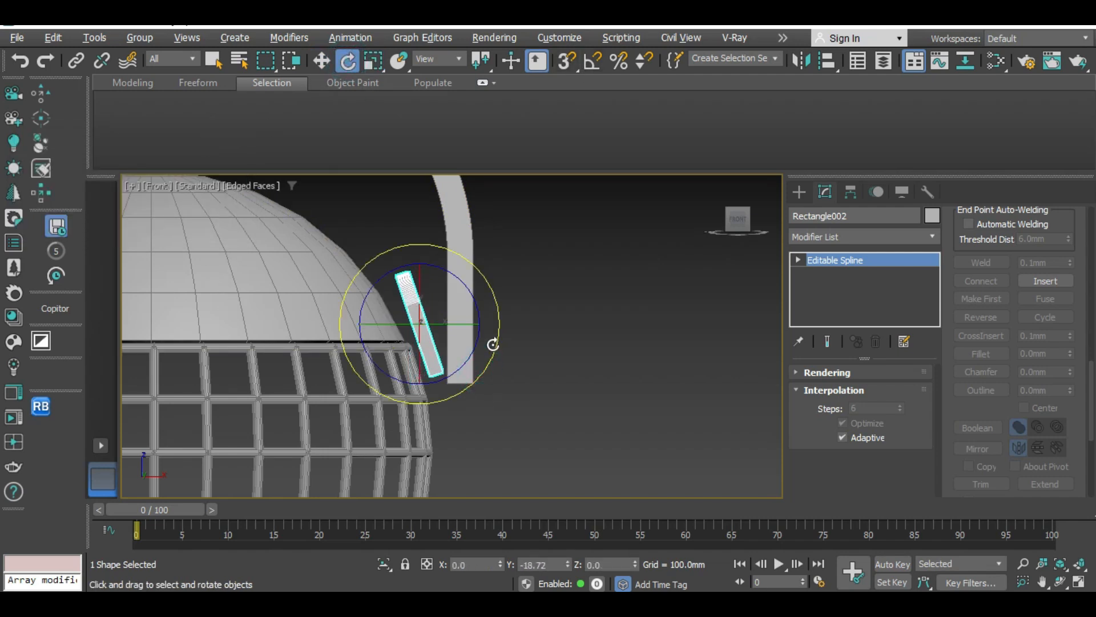
middle_drag(497, 338, 516, 374)
key(w)
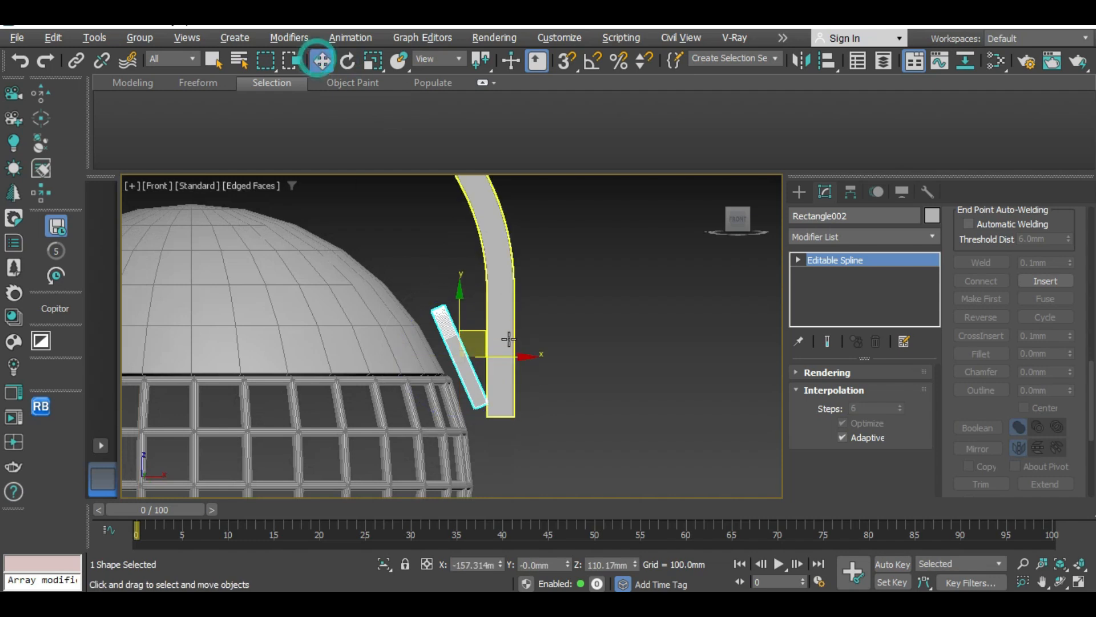
drag(489, 335, 476, 330)
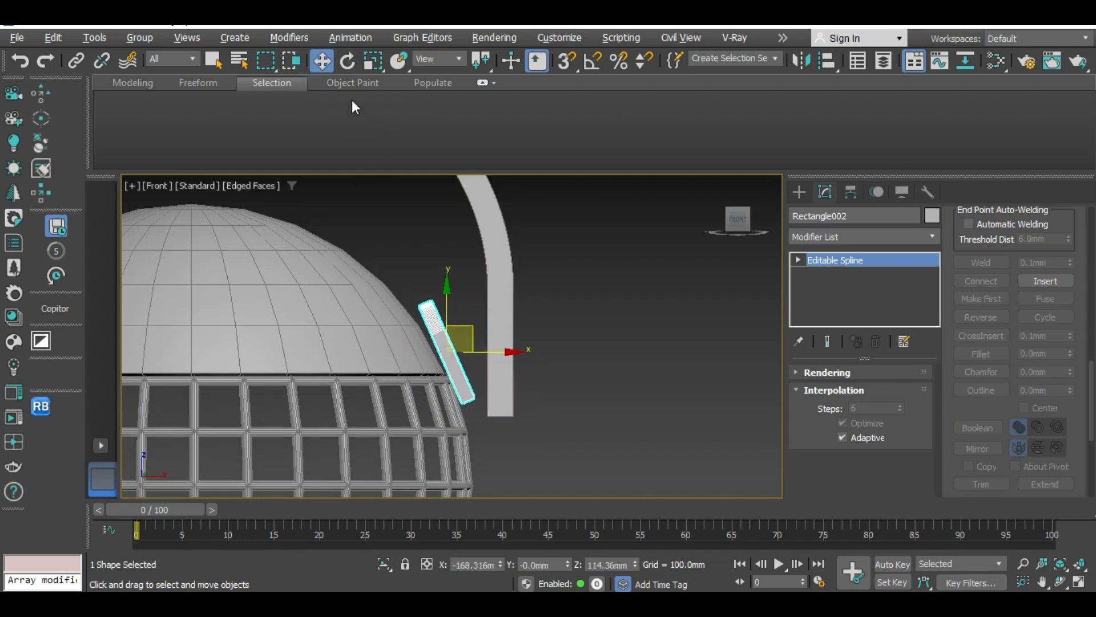
click(347, 60)
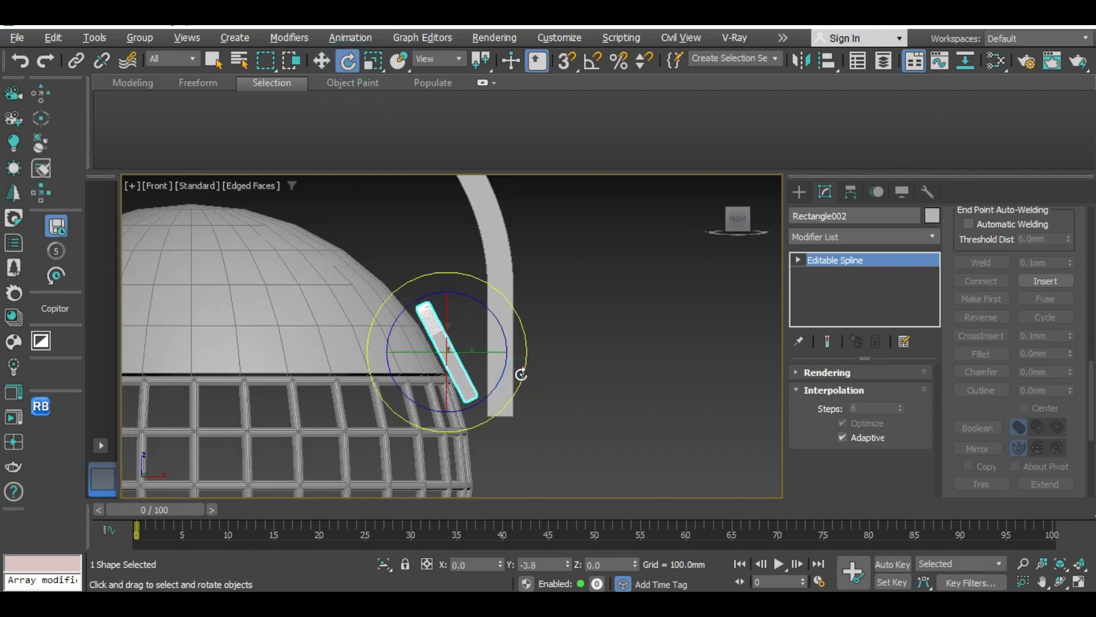
click(322, 60)
drag(472, 331, 468, 330)
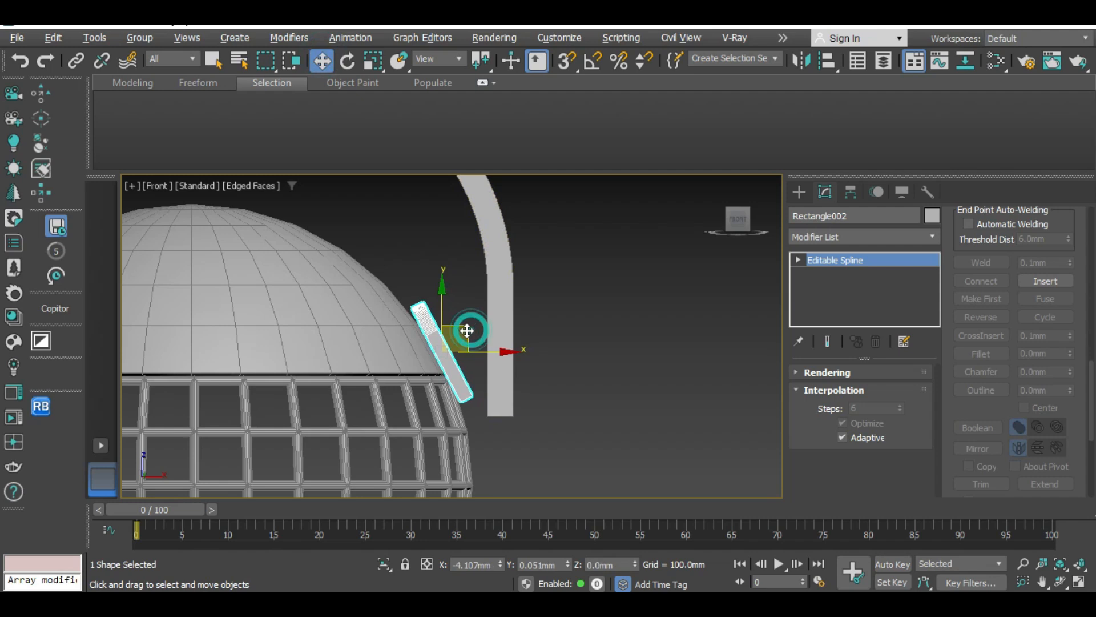
Raise the arched handle above the dome to a Z position of about 240.3 mm.
scroll(474, 358, down, 3)
scroll(649, 386, up, 2)
middle_drag(470, 376, 653, 448)
click(669, 299)
scroll(648, 416, down, 4)
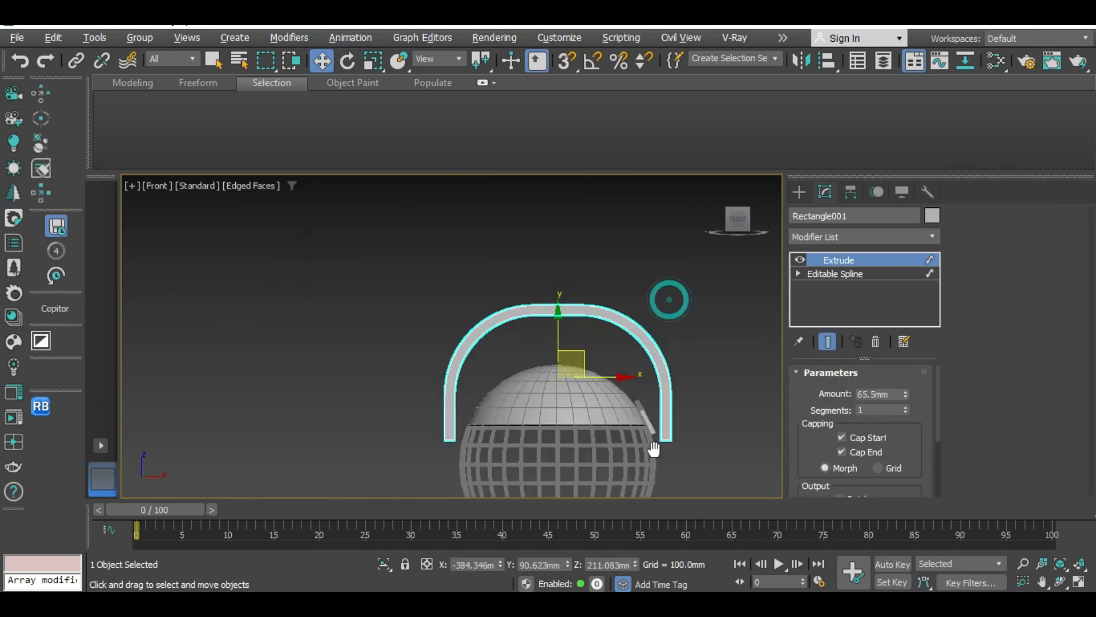
scroll(589, 330, up, 2)
drag(544, 335, 544, 318)
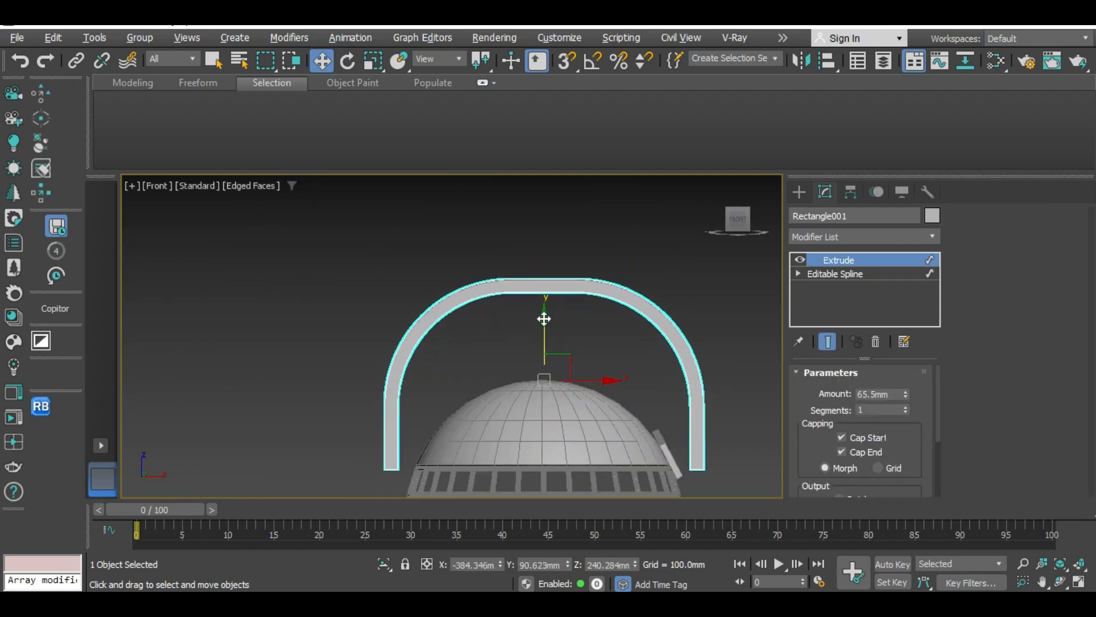
middle_drag(548, 413, 540, 338)
scroll(540, 337, up, 2)
middle_drag(534, 383, 504, 343)
Clone the right connecting piece as one Copy, placed horizontally across at the lid's left rim.
click(673, 340)
scroll(622, 422, down, 2)
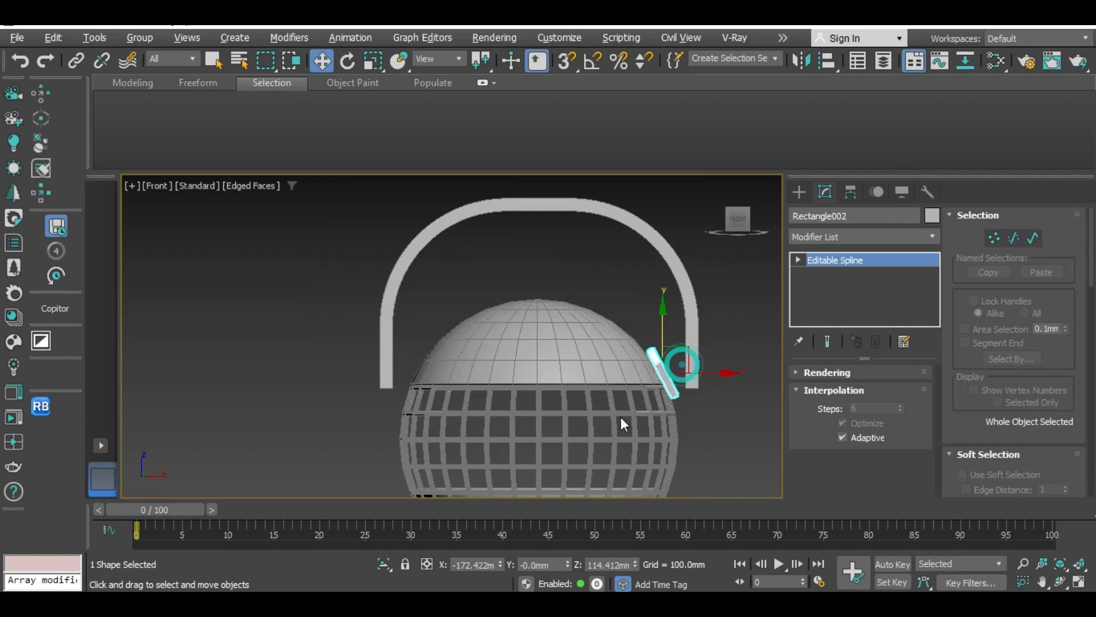
middle_drag(621, 421, 587, 362)
shift+drag(660, 313, 421, 314)
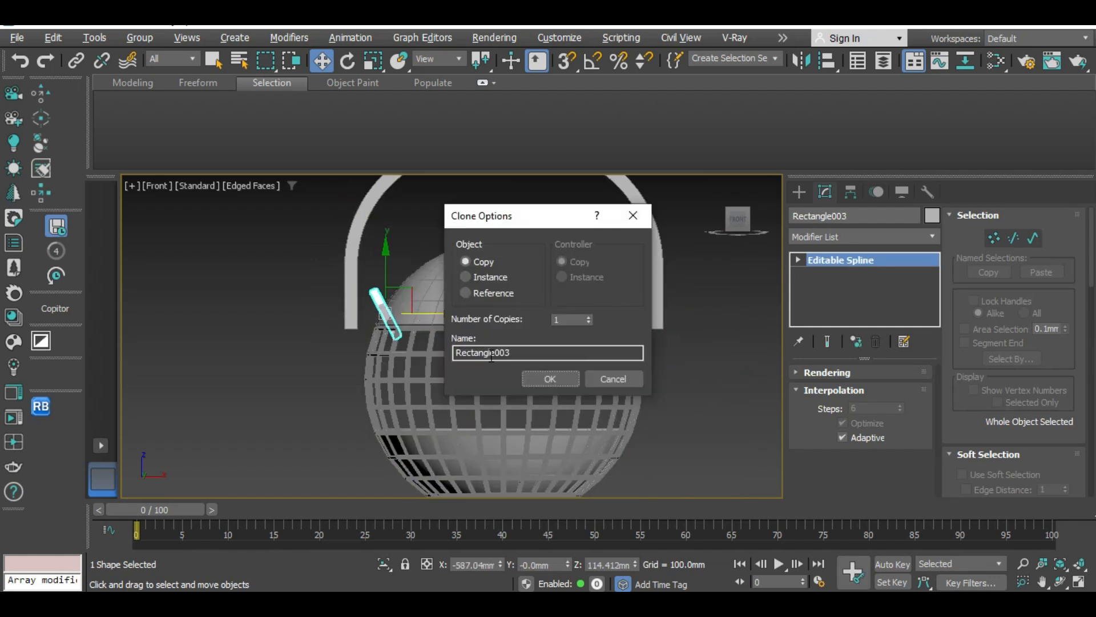
click(536, 375)
Mirror the copied piece about the Y axis with no clone, and move it against the lid's left rim.
click(798, 61)
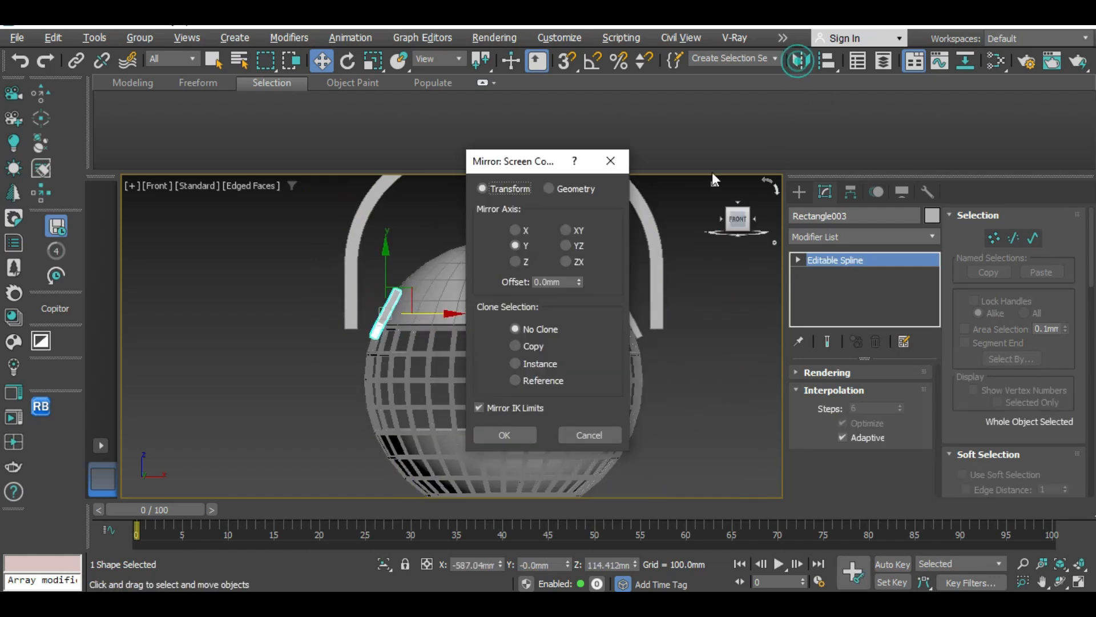
click(505, 435)
scroll(509, 429, up, 3)
scroll(466, 311, up, 2)
mouse_move(465, 312)
mouse_down()
mouse_move(442, 310)
mouse_move(452, 309)
mouse_up()
scroll(448, 317, down, 3)
scroll(367, 306, up, 3)
Show the Front view in wireframe and raise the handle to a Z position of about 274.6 mm.
click(368, 305)
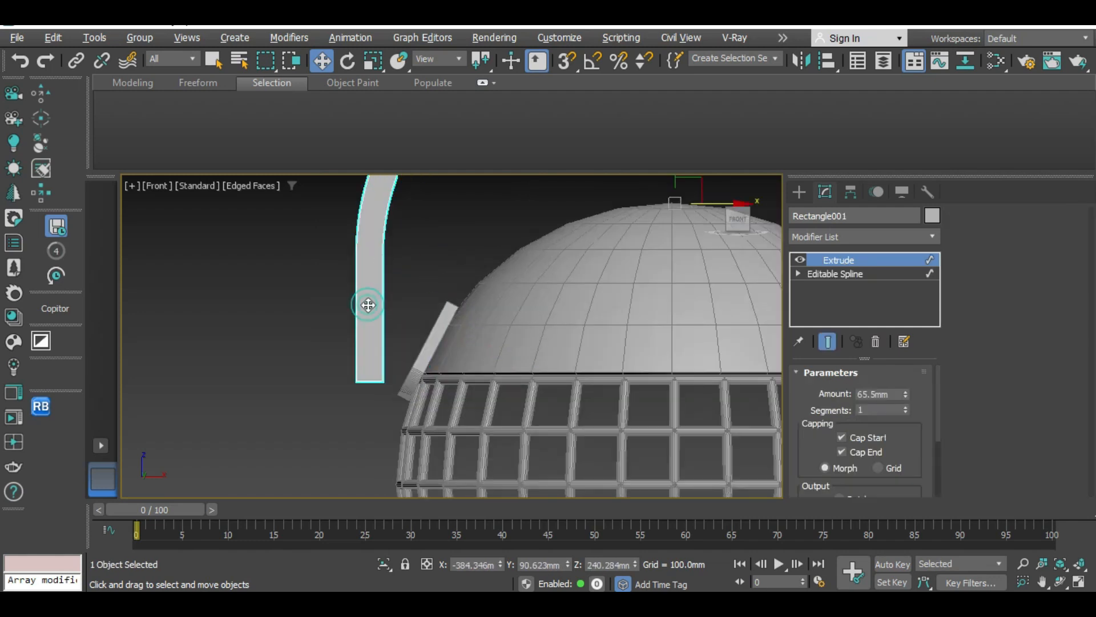
key(F3)
scroll(375, 307, down, 3)
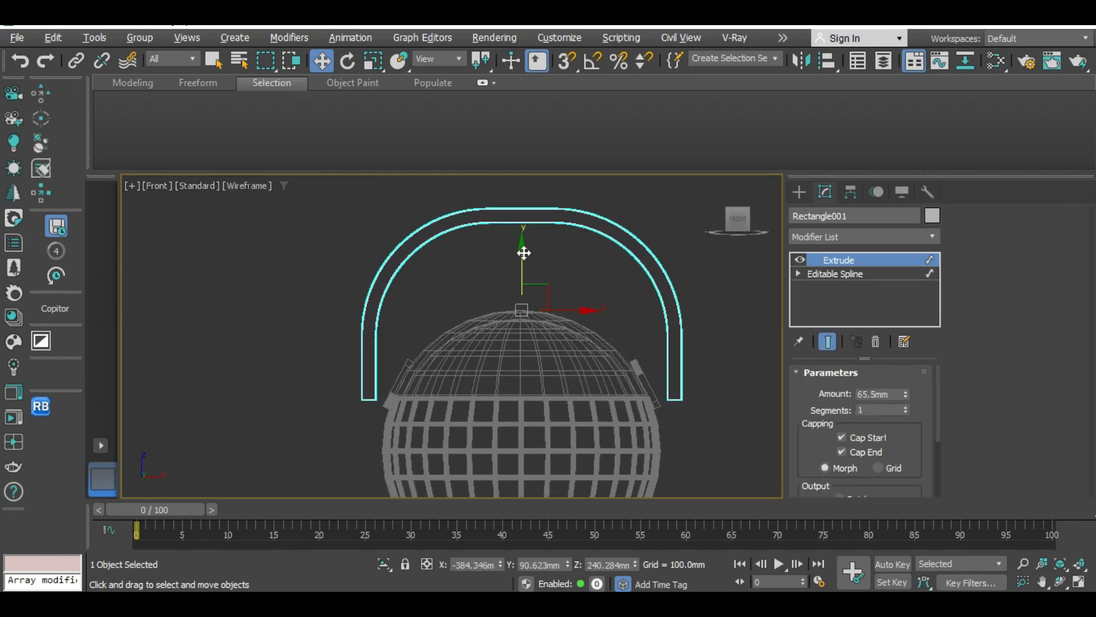
drag(523, 253, 523, 235)
scroll(633, 391, down, 2)
scroll(662, 358, up, 2)
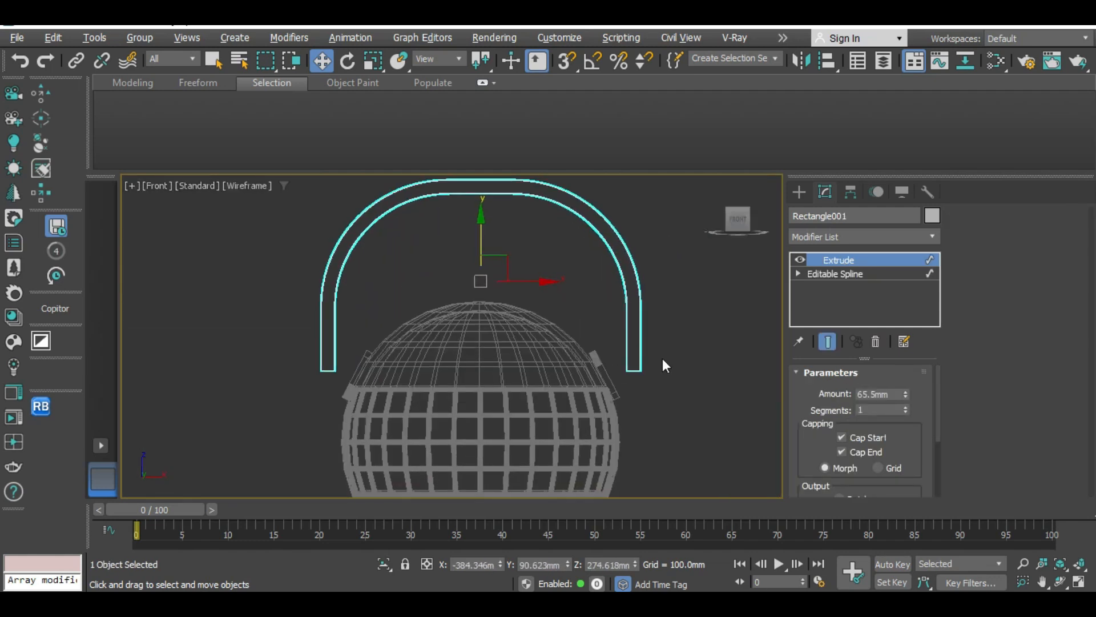
Convert the handle to an editable poly and move its right end vertices inward toward the right connecting piece.
right_click(662, 358)
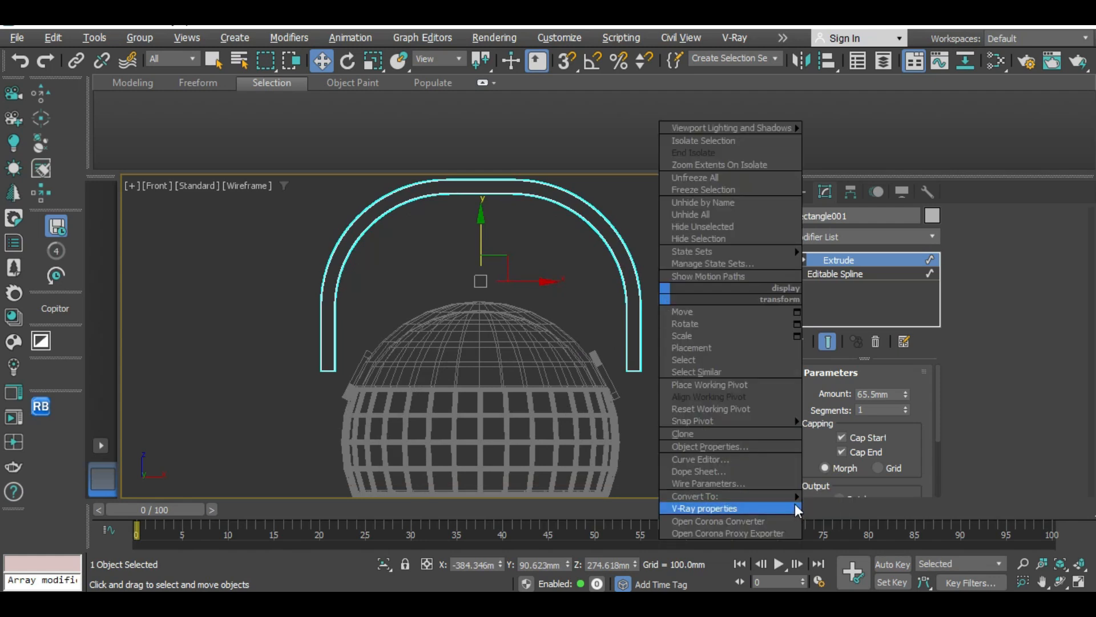
click(842, 505)
click(819, 391)
drag(694, 336, 614, 374)
scroll(646, 375, up, 3)
drag(688, 372, 601, 399)
Lower the outer vertices of the handle's right end to slant it along the dome, and move the end against the connecting piece.
scroll(656, 375, up, 2)
drag(645, 370, 643, 421)
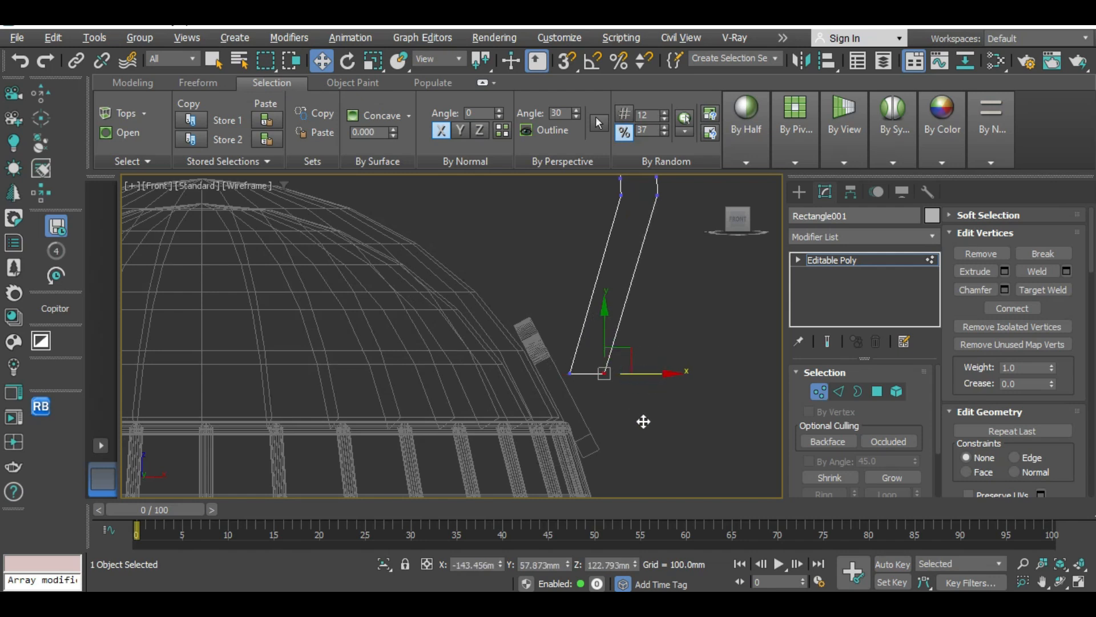
drag(631, 350, 622, 390)
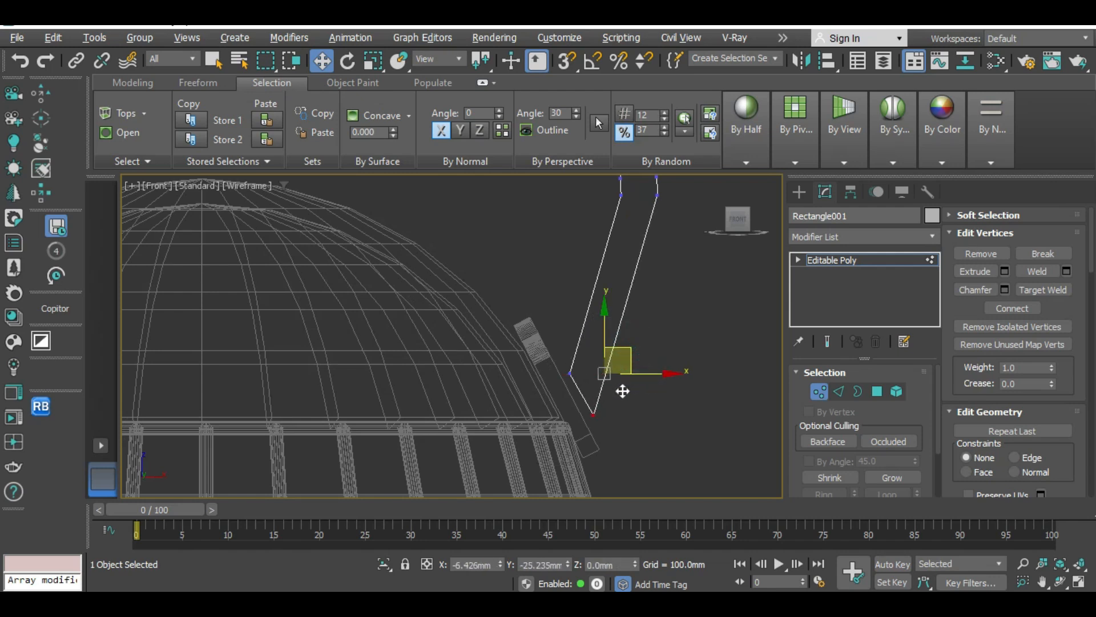
scroll(622, 394, up, 4)
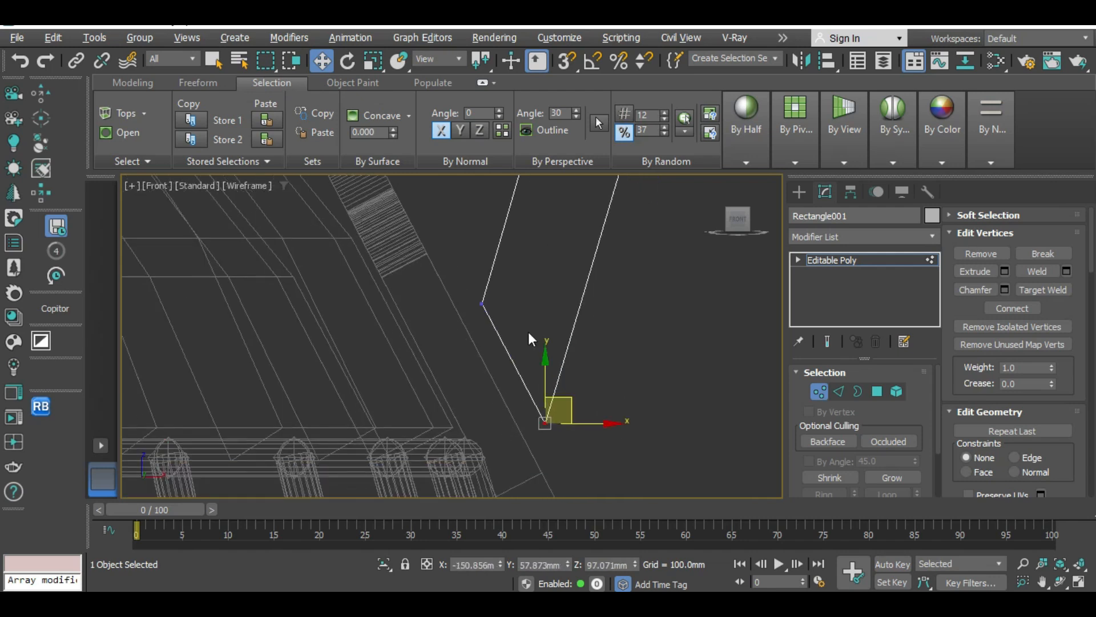
ctrl+click(481, 303)
drag(536, 342, 494, 356)
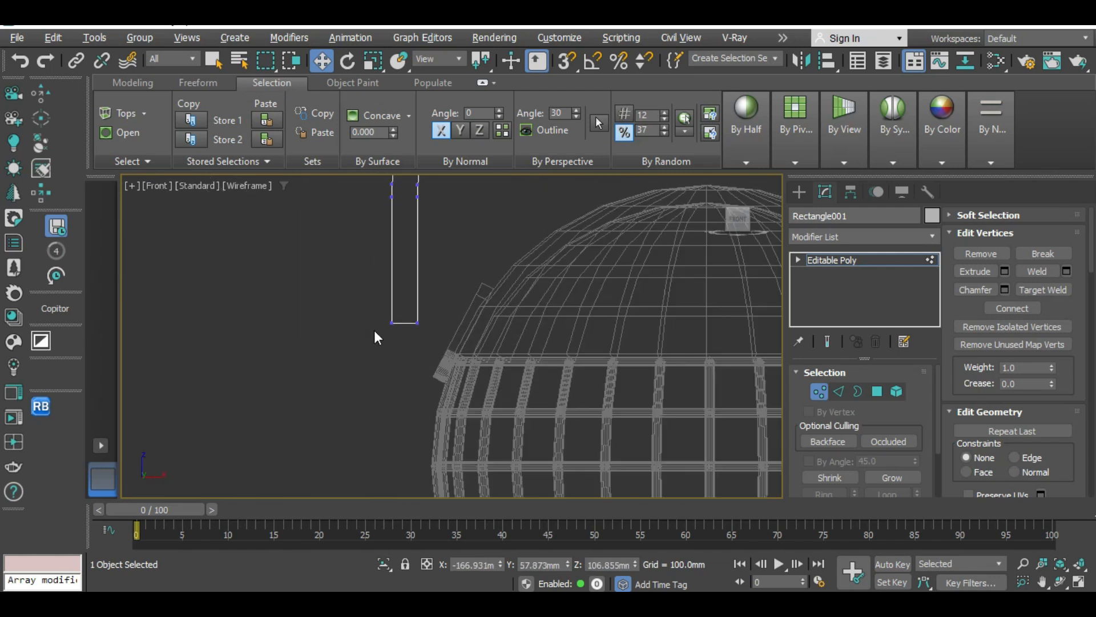
Bring the handle's left end inward and slant it parallel to the dome by lowering its outer vertices and raising its inner ones.
drag(466, 310, 517, 325)
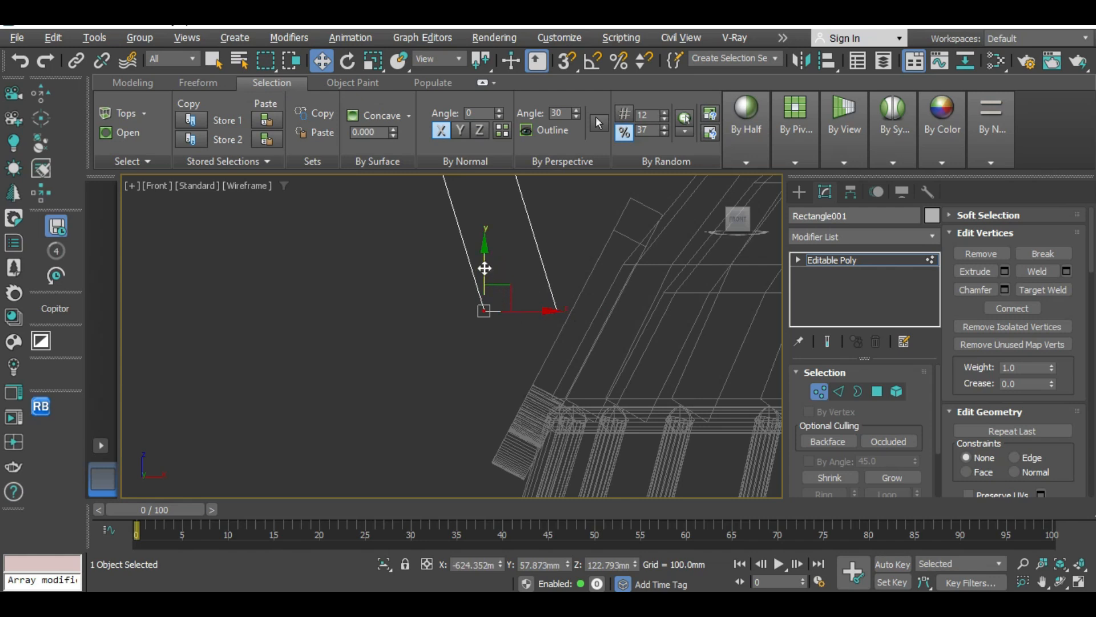
drag(485, 268, 504, 324)
drag(573, 300, 545, 328)
drag(583, 287, 575, 243)
click(484, 375)
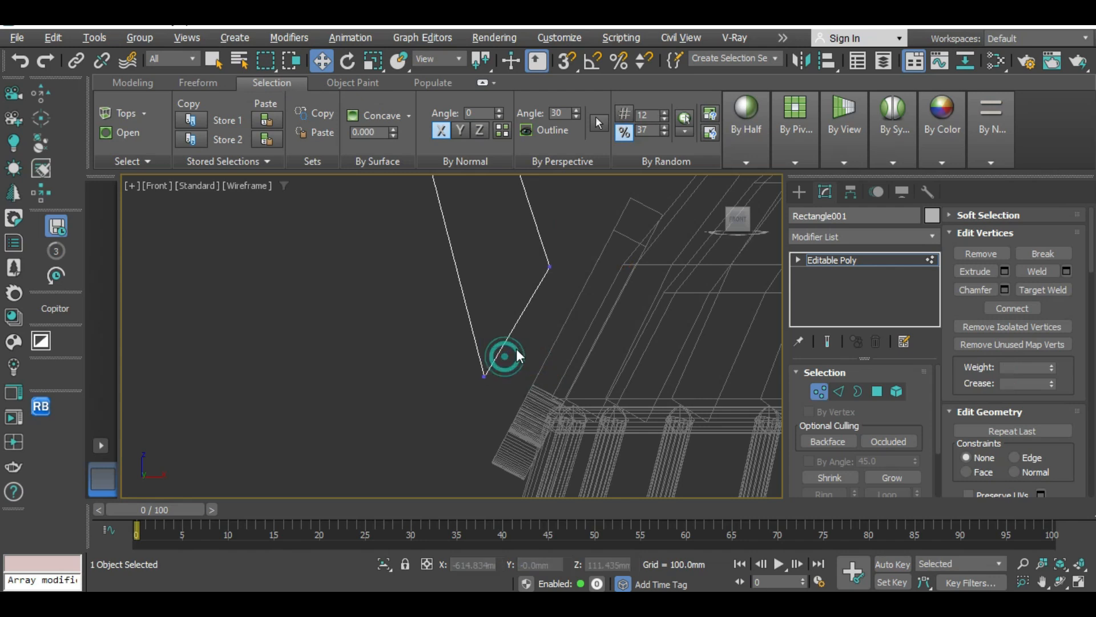
drag(508, 357, 522, 338)
Move all of the handle's left end vertices about 15.8 mm along X toward the left connecting piece, and finish vertex editing.
drag(564, 255, 469, 394)
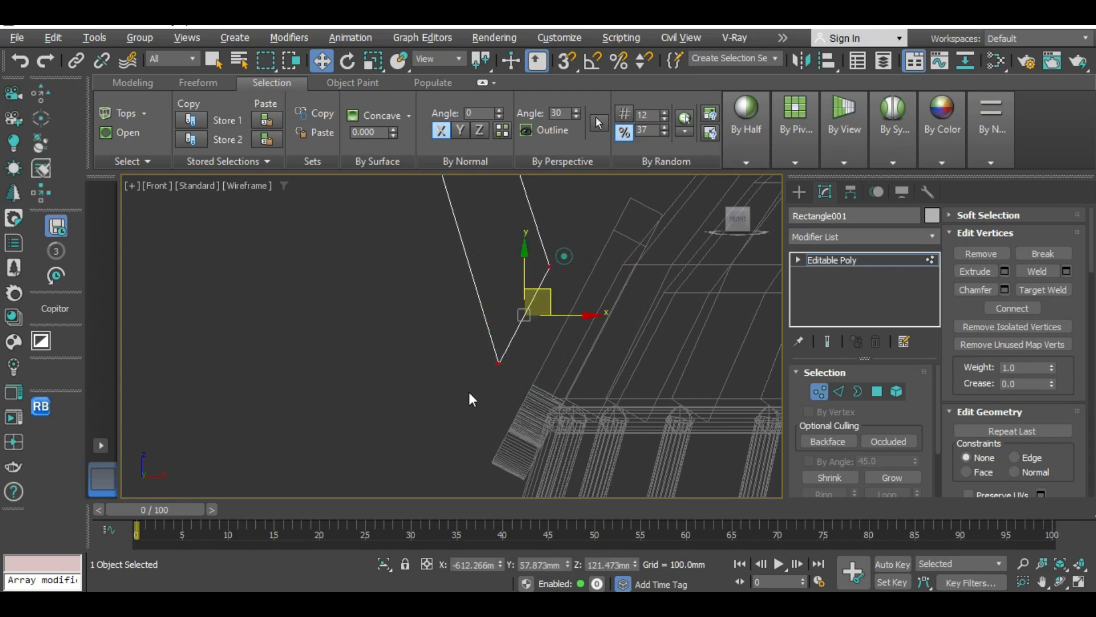
drag(581, 316, 634, 335)
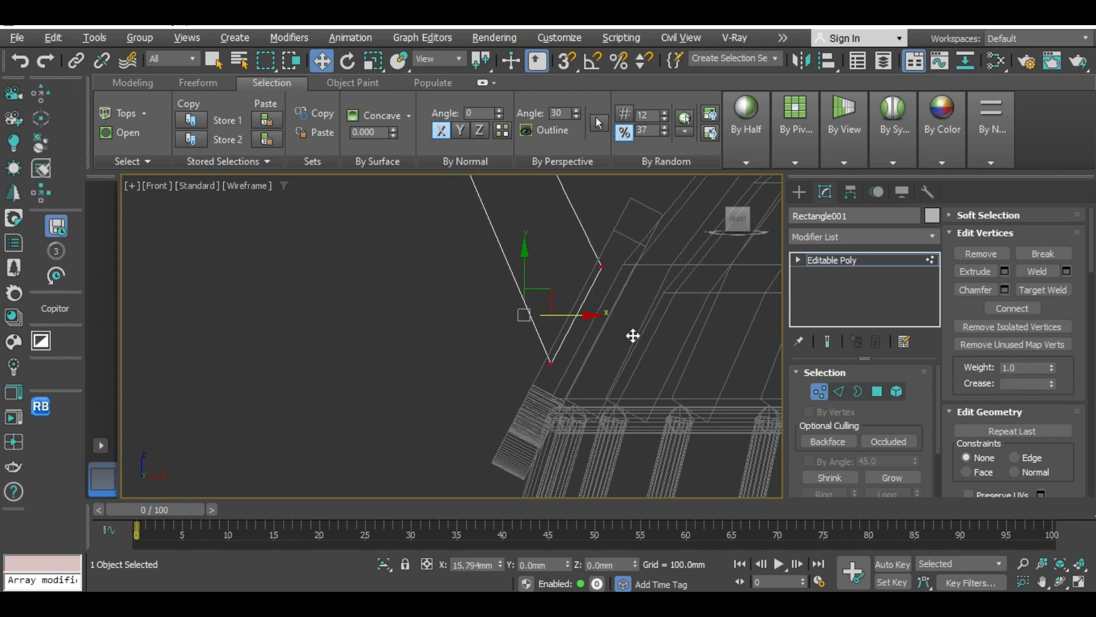
scroll(587, 325, down, 5)
middle_drag(587, 325, 313, 325)
scroll(667, 336, up, 5)
scroll(689, 344, down, 5)
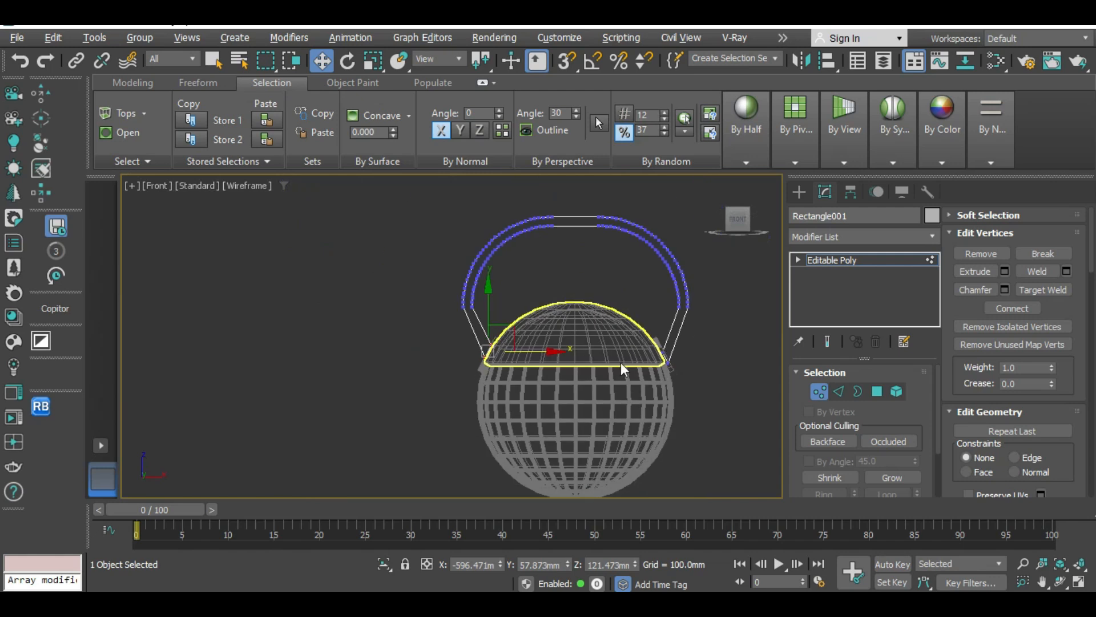
scroll(534, 366, up, 5)
click(819, 392)
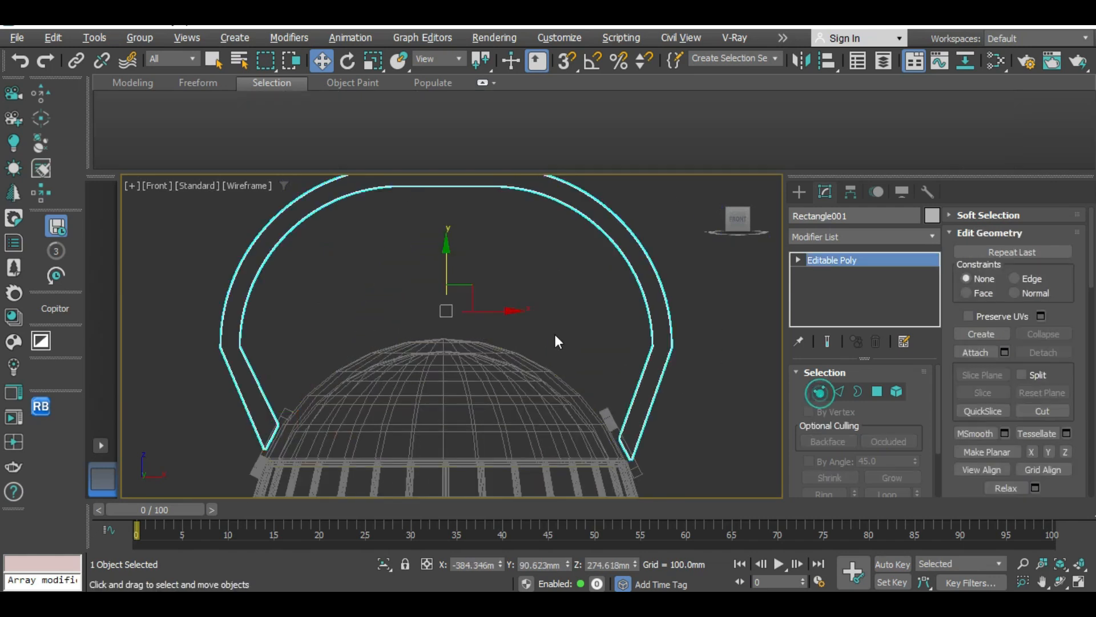
Display the model shaded with edged faces and select two adjoining side edges at the bend of the handle.
scroll(555, 334, down, 6)
alt+middle_drag(560, 355, 617, 390)
scroll(492, 344, up, 6)
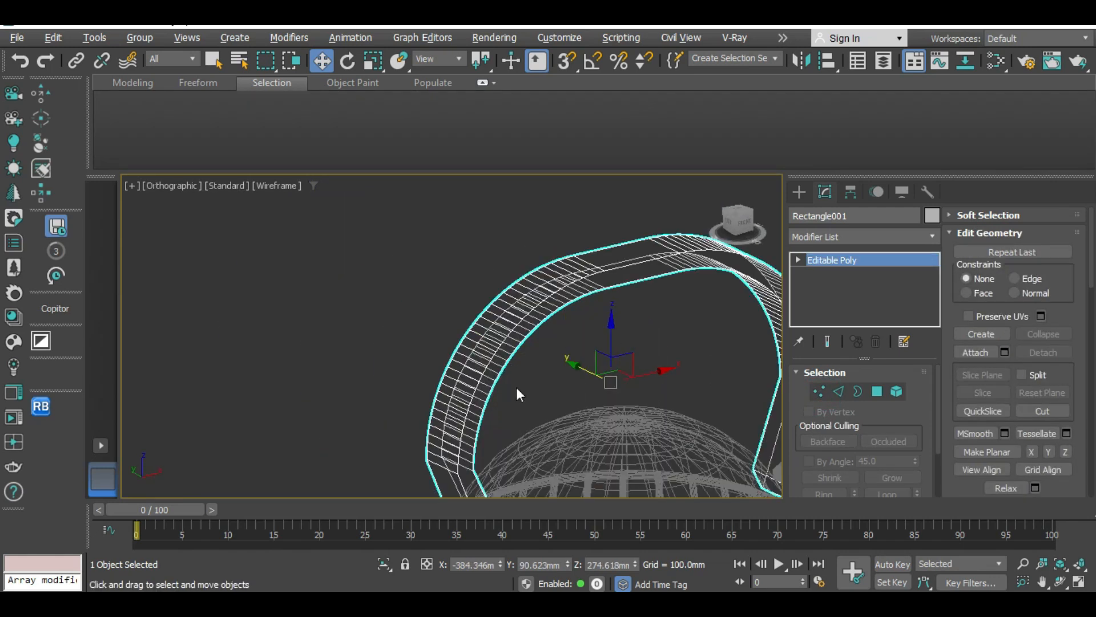
middle_drag(516, 387, 511, 303)
key(F3)
alt+middle_drag(461, 437, 470, 446)
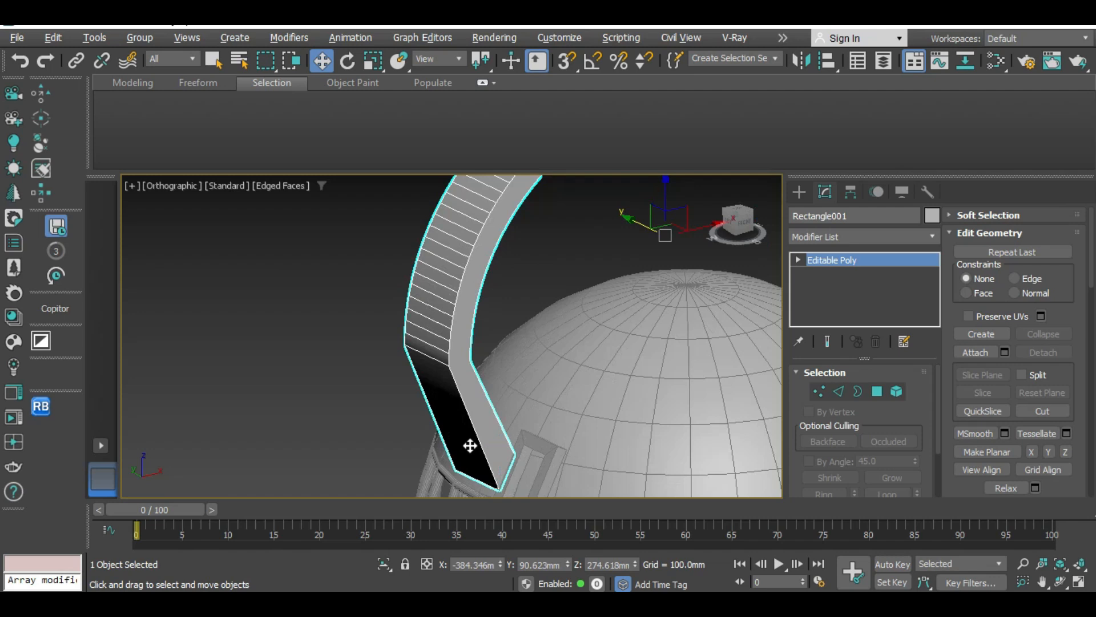
key(2)
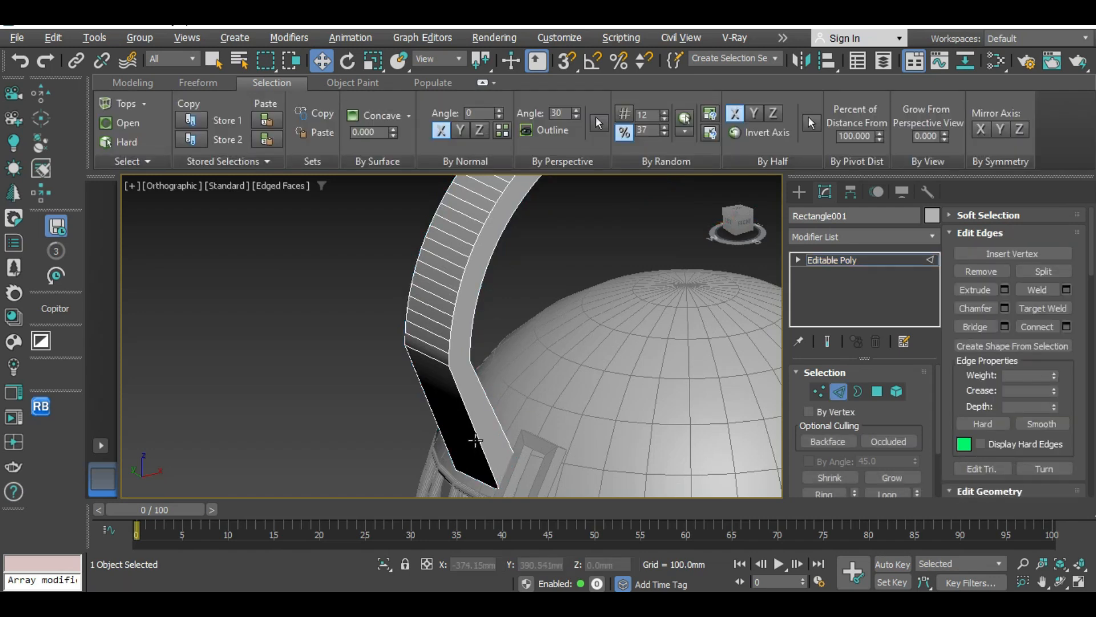
click(476, 440)
scroll(444, 362, up, 2)
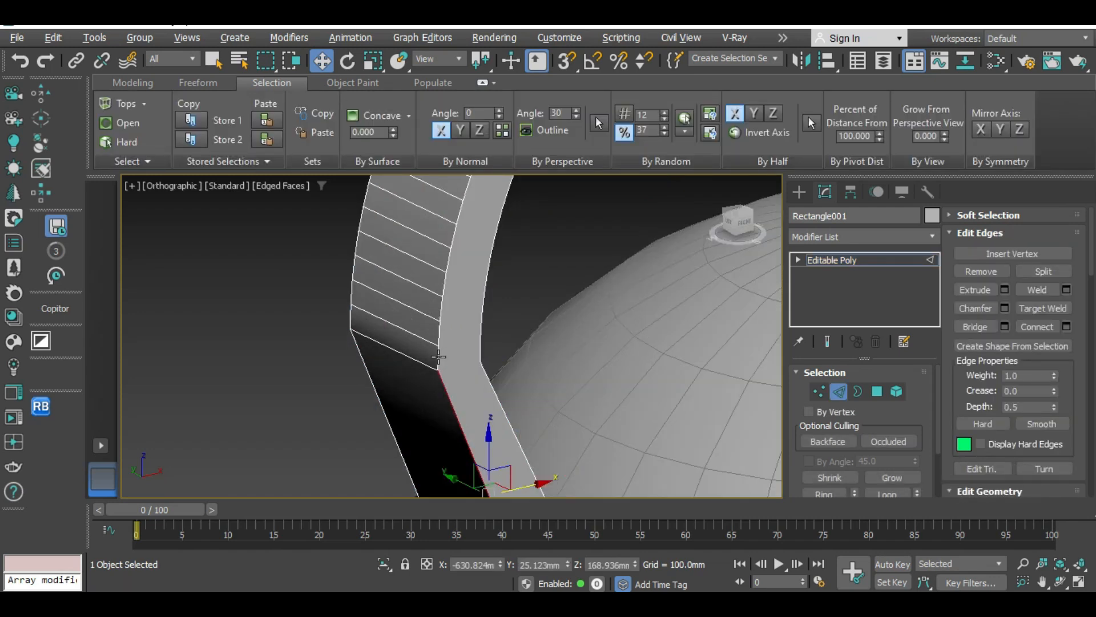
ctrl+click(438, 357)
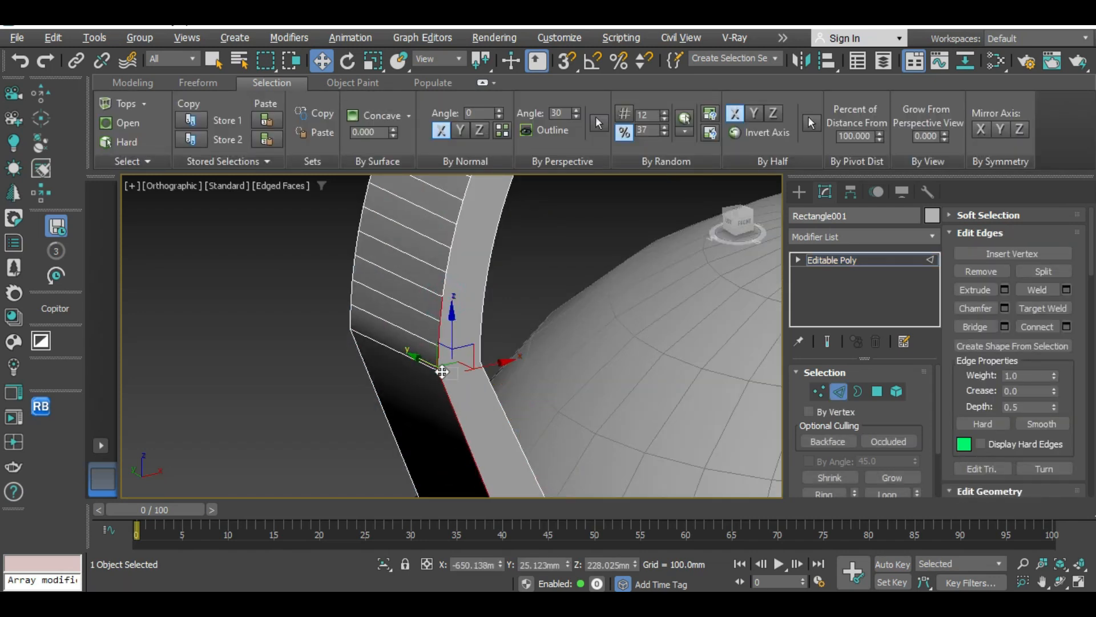
Extend the edge selection over the whole handle and remove the crosswise edges, leaving only its long side edges selected.
scroll(457, 377, down, 6)
drag(575, 251, 266, 397)
scroll(375, 335, up, 5)
scroll(384, 361, down, 2)
key(t)
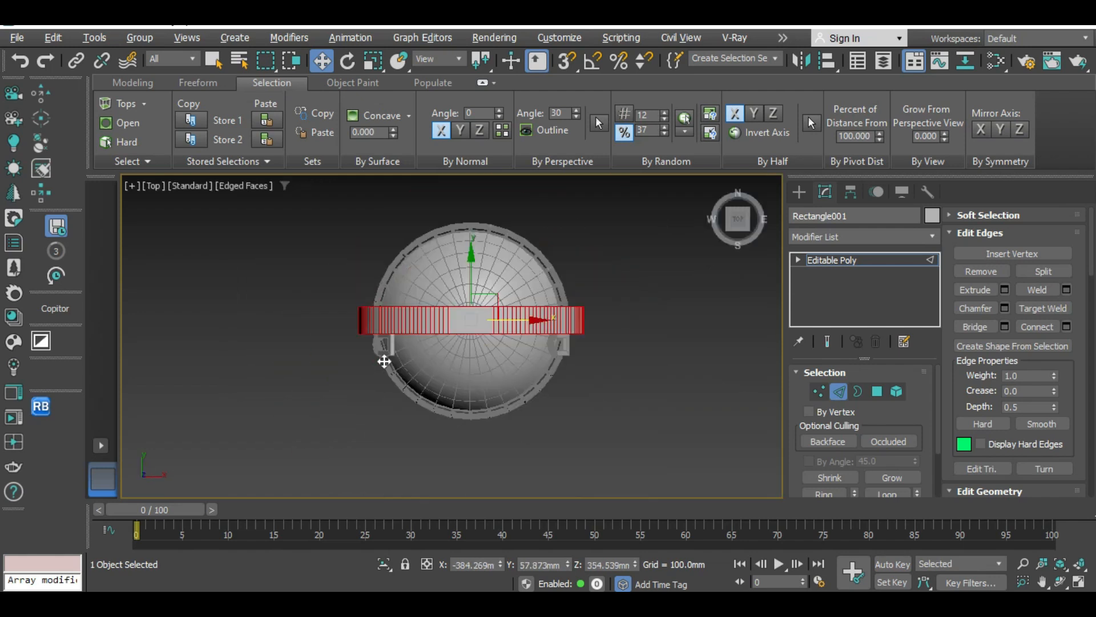
alt+drag(438, 322, 300, 323)
Chamfer the handle's selected long edges by about 6.8 mm with one segment, and finish edge editing.
scroll(394, 369, down, 3)
alt+middle_drag(394, 370, 528, 275)
scroll(433, 420, up, 5)
middle_drag(432, 420, 397, 474)
right_click(451, 391)
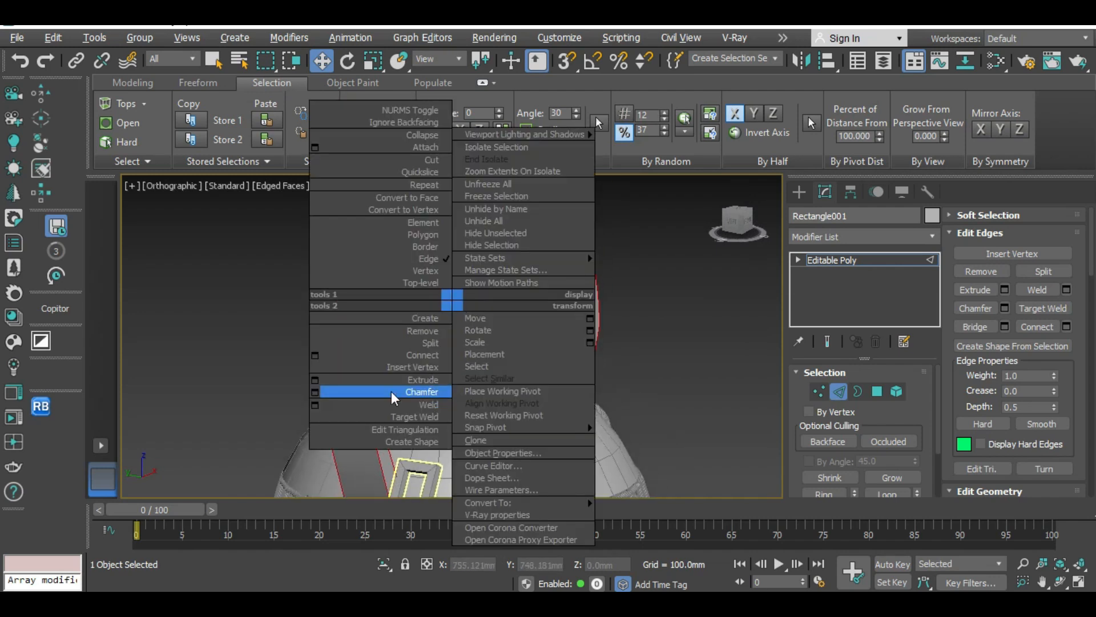
click(316, 391)
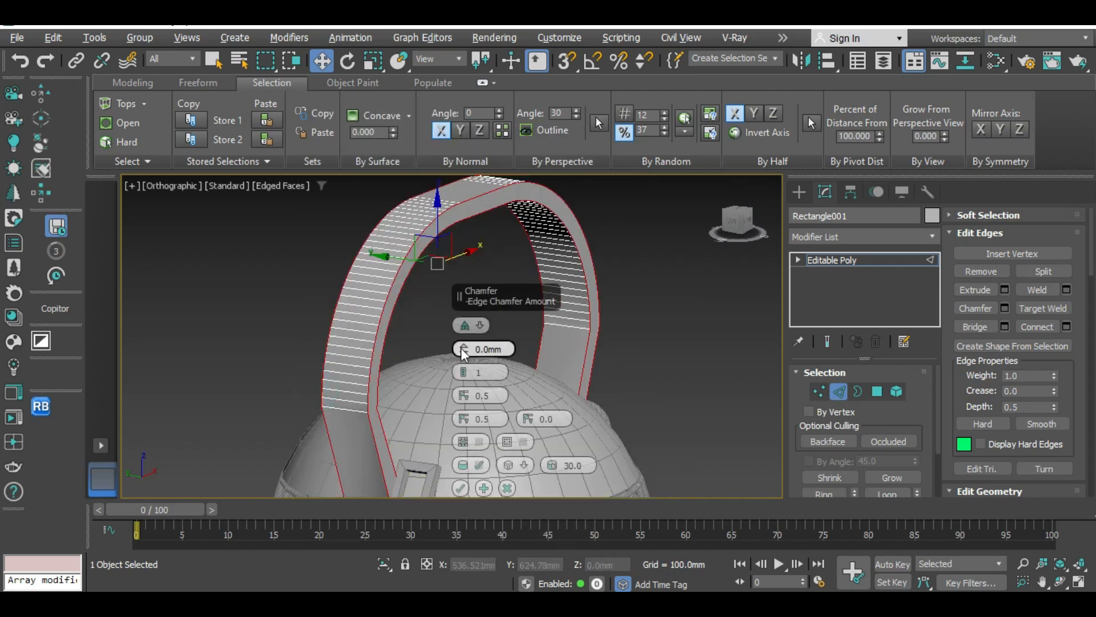
drag(463, 349, 459, 341)
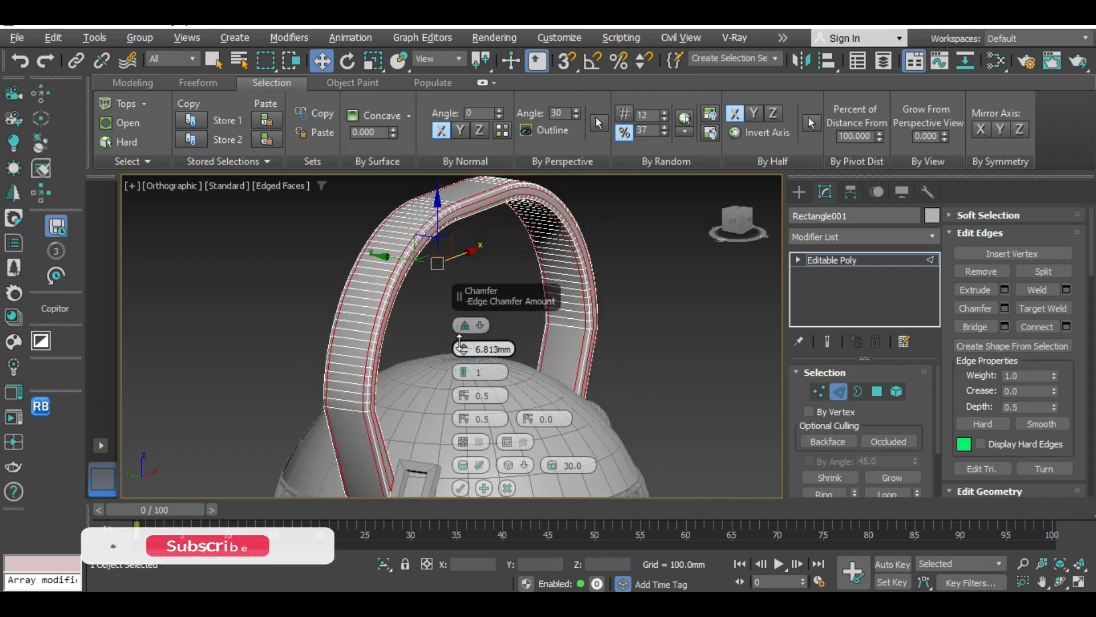
click(460, 488)
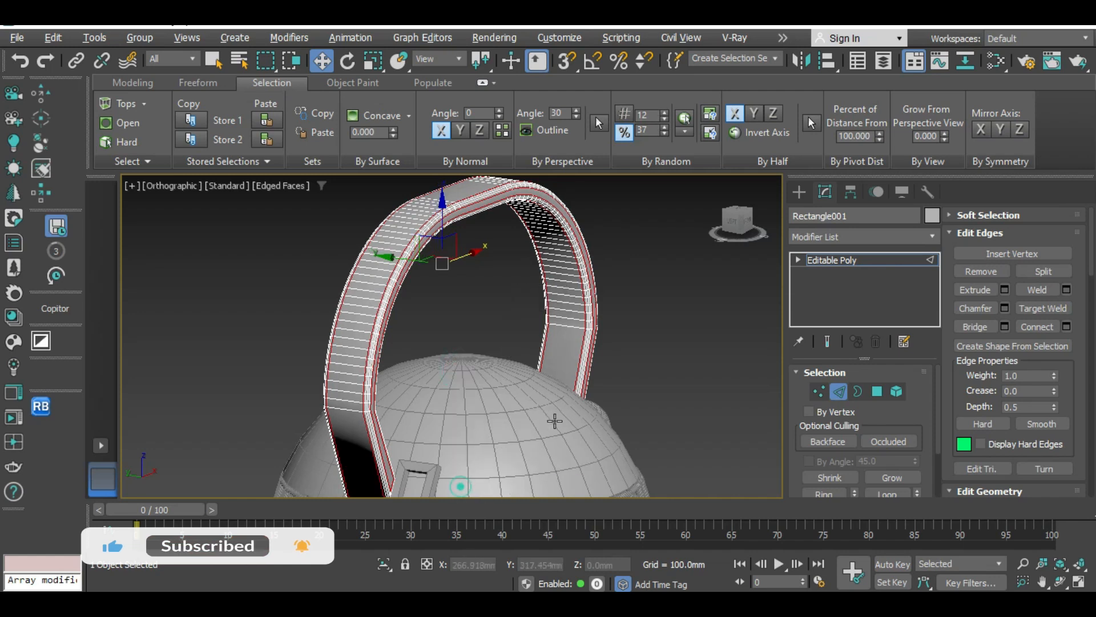
scroll(541, 404, down, 5)
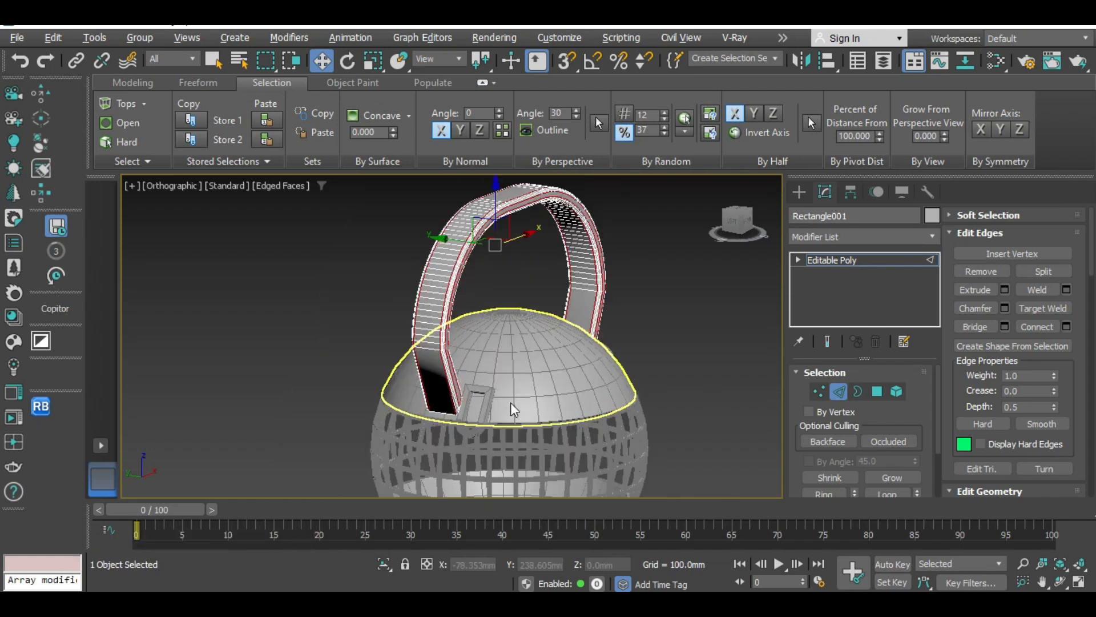
key(l)
scroll(512, 364, up, 5)
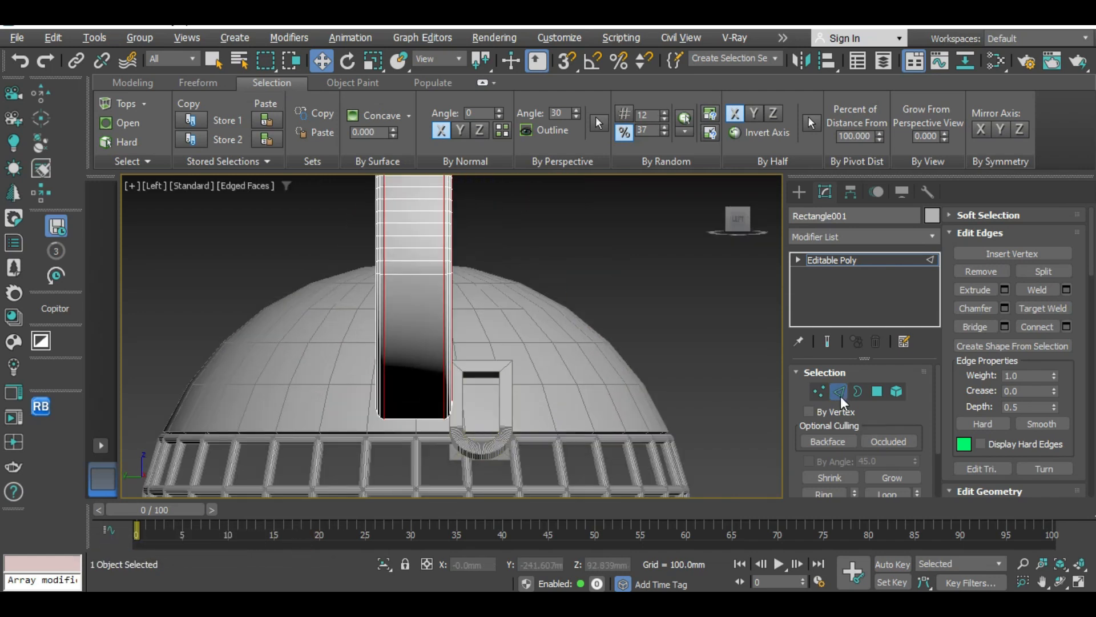
click(838, 391)
Delete the arched connecting piece on the left side of the dome.
click(502, 388)
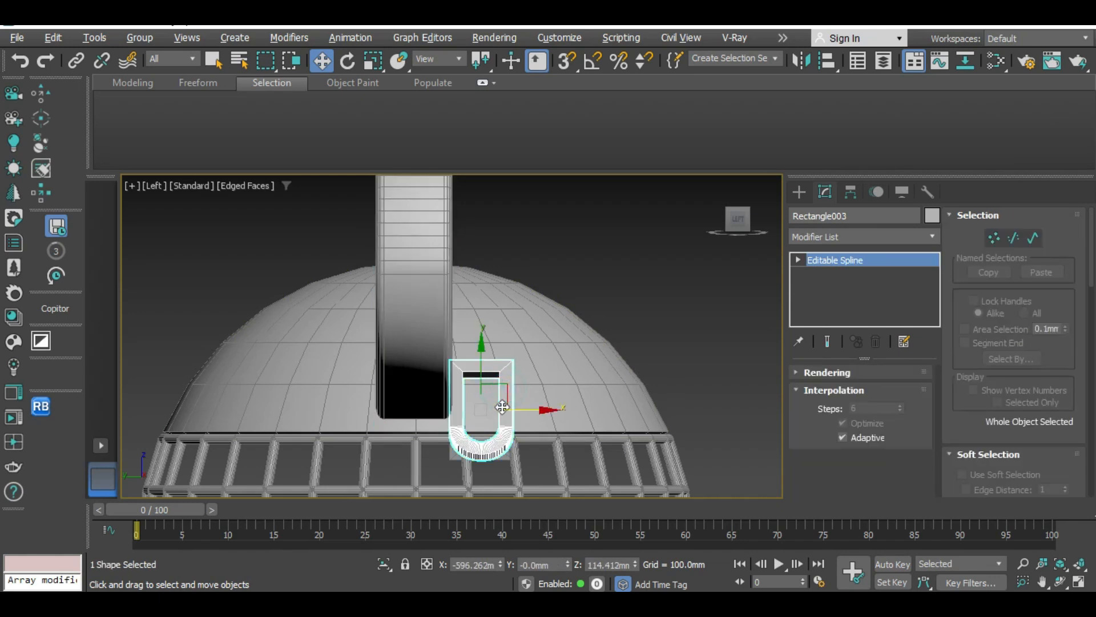
scroll(578, 429, down, 5)
alt+middle_drag(578, 429, 454, 426)
scroll(480, 418, up, 3)
key(Delete)
scroll(542, 395, down, 3)
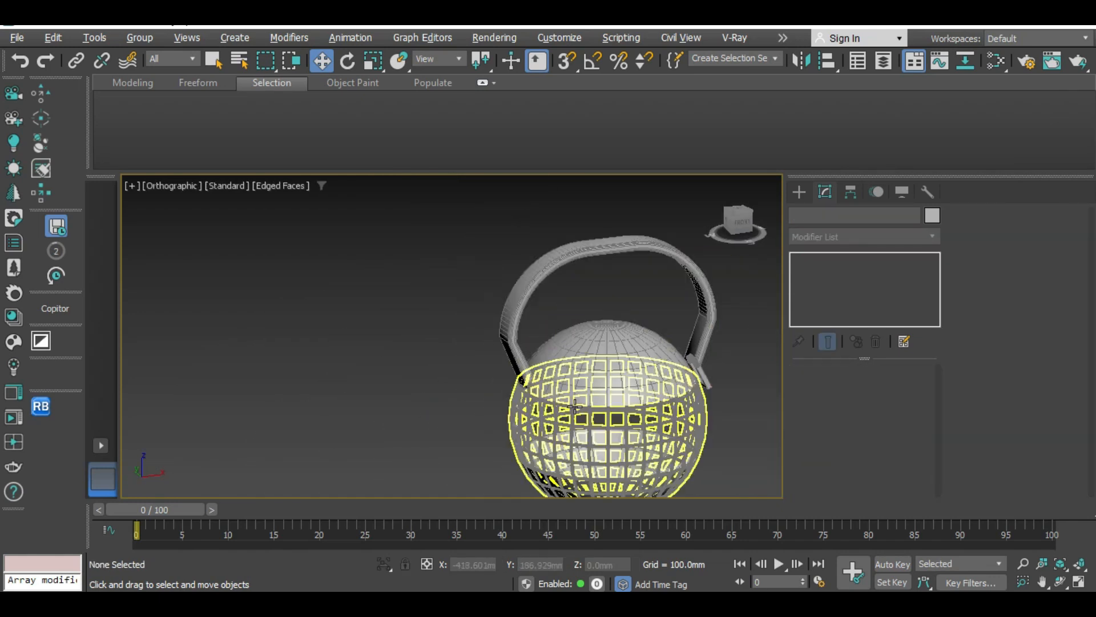
Move the remaining right connecting piece about 7.9 mm inward along X and 2.5 mm down against the dome.
scroll(605, 379, up, 5)
middle_drag(710, 377, 572, 385)
click(588, 381)
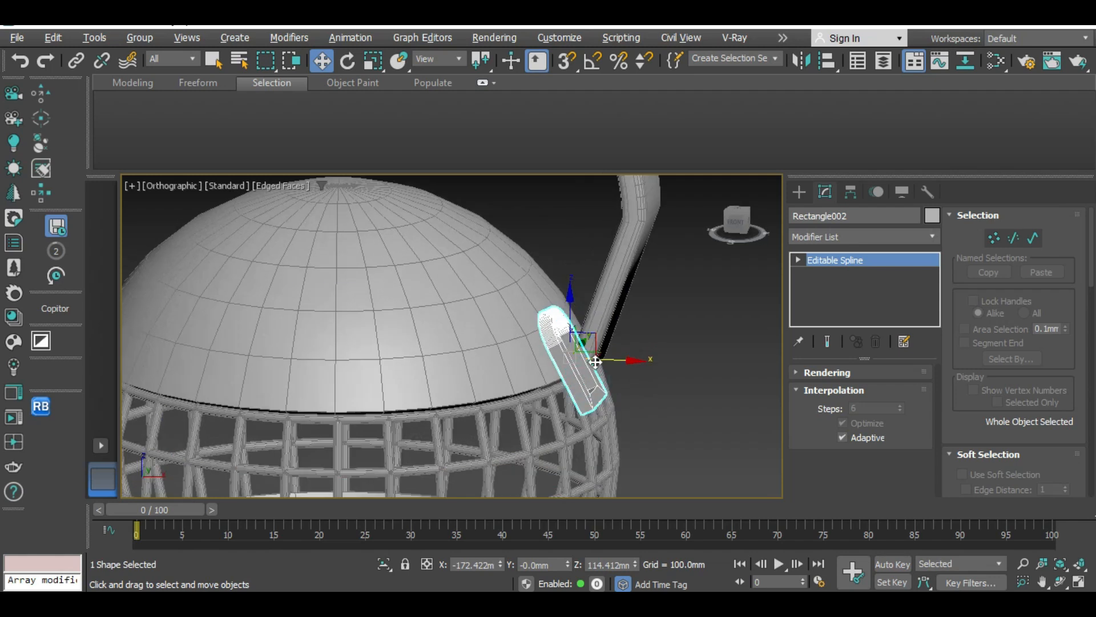
scroll(595, 362, down, 2)
key(f)
scroll(491, 399, up, 6)
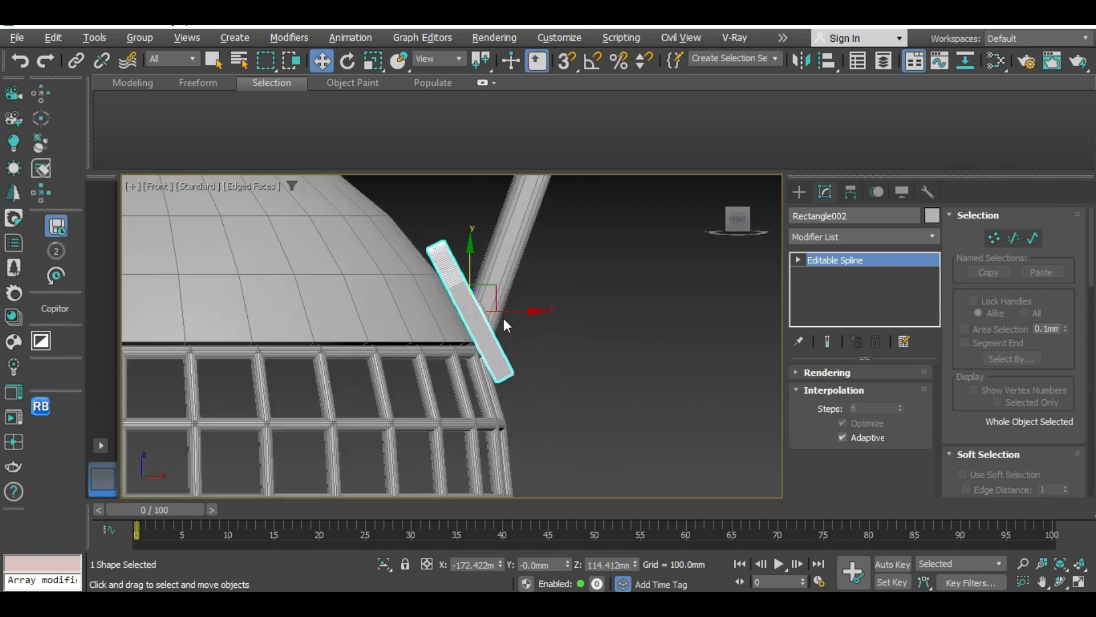
middle_drag(503, 325, 622, 277)
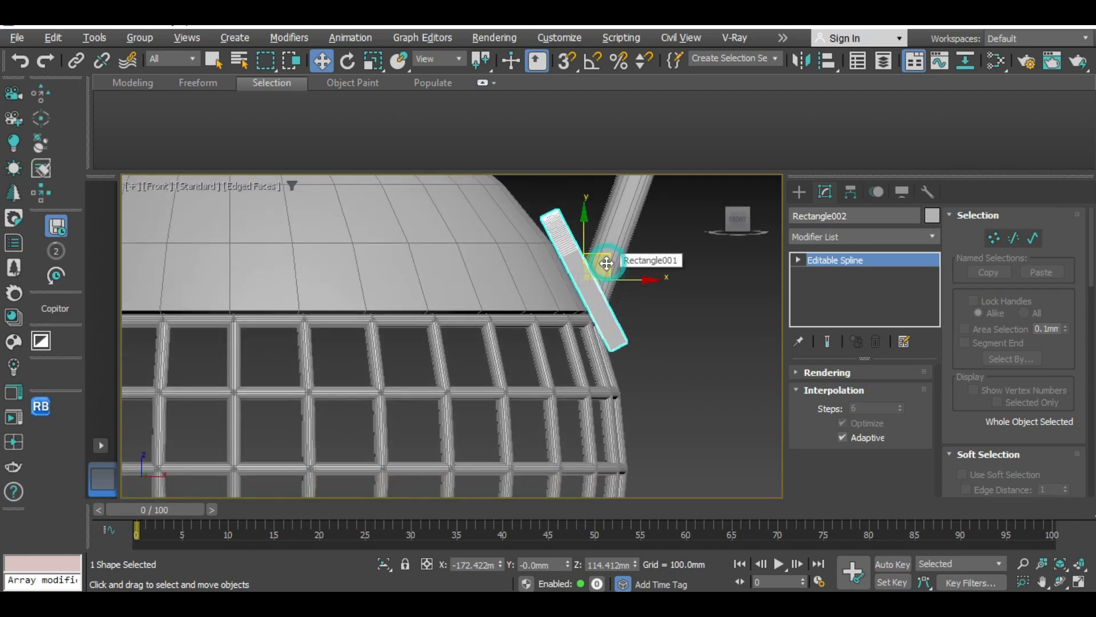
drag(607, 263, 598, 267)
scroll(595, 267, down, 5)
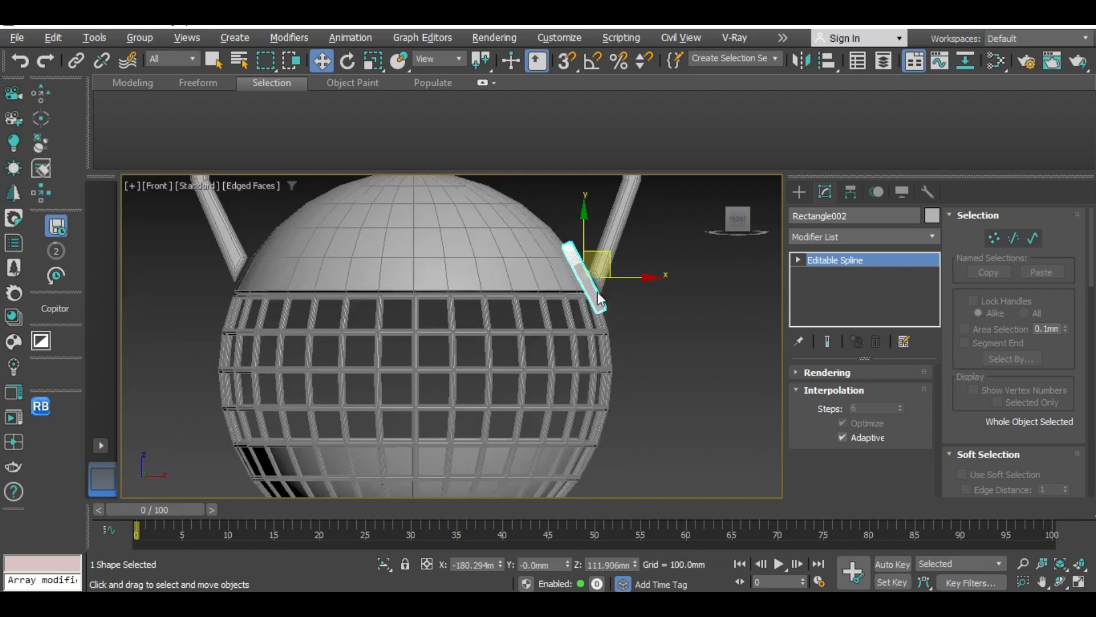
Slide the connecting piece along Y to the handle's end and enlarge it to about 111.7, 92.5 and 63.5 percent in X, Y and Z.
alt+middle_drag(597, 291, 562, 331)
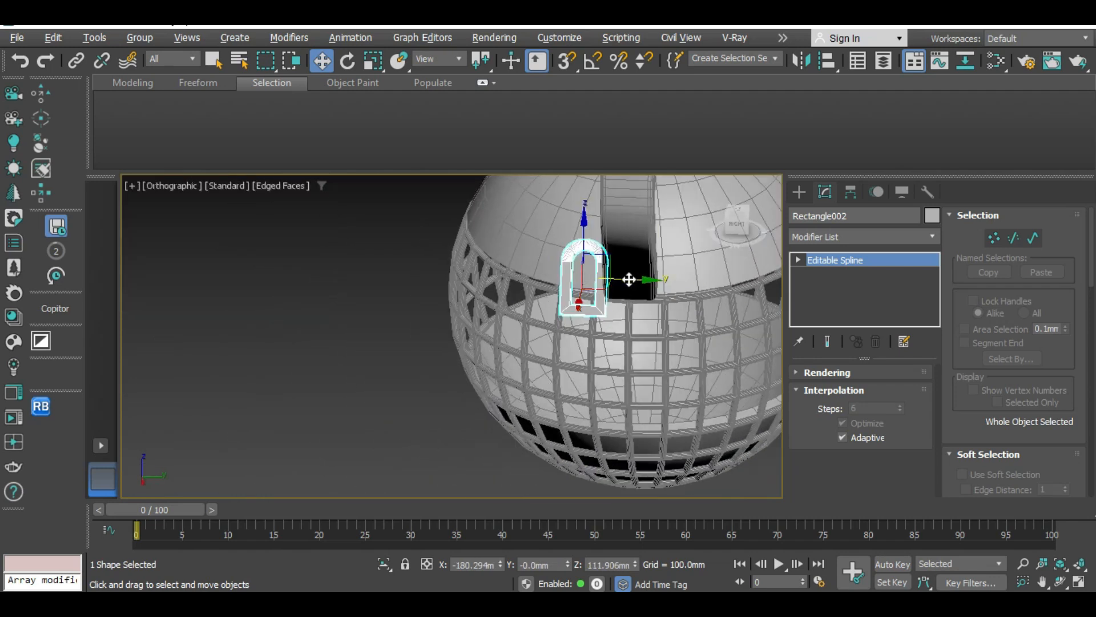
drag(628, 279, 665, 280)
key(r)
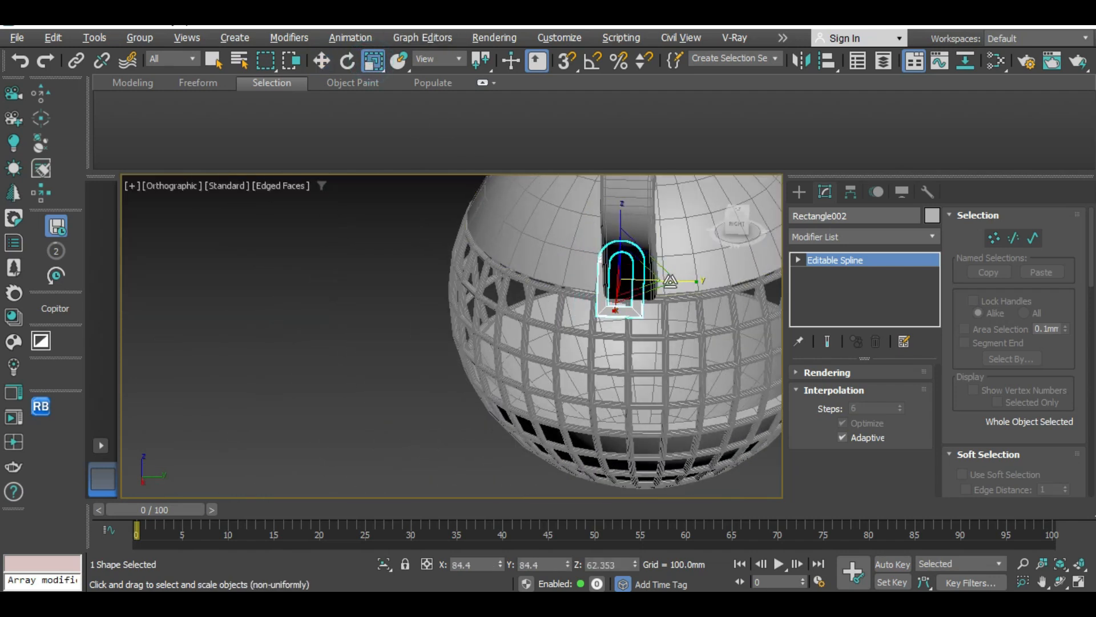
alt+middle_drag(671, 281, 619, 319)
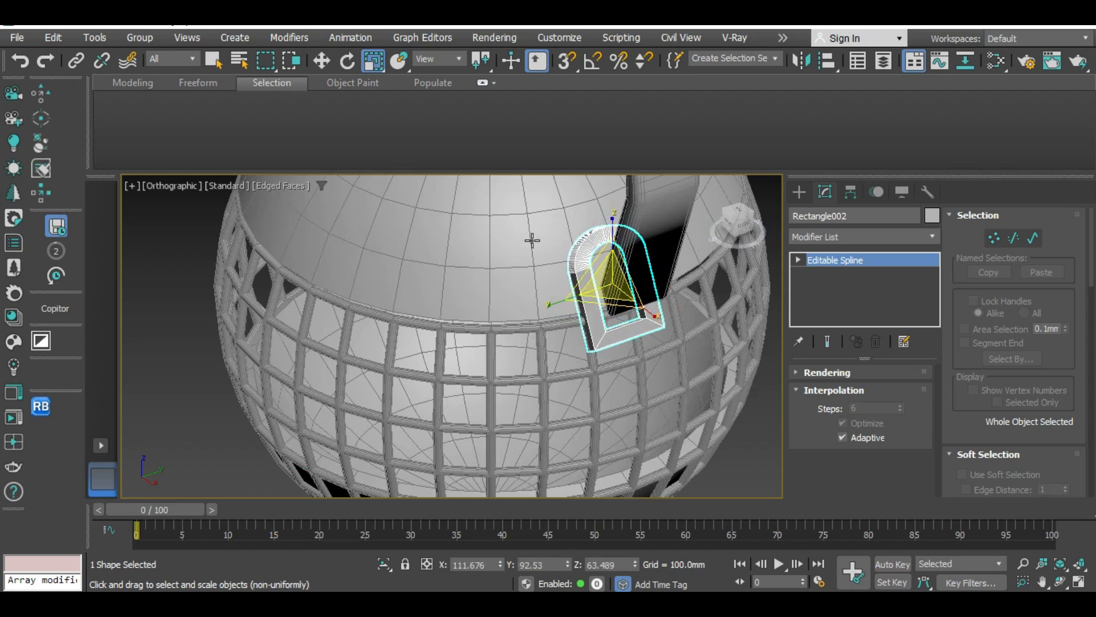
Move the enlarged connecting piece about 6.8 mm along Y to line it up with the handle's end.
click(323, 60)
alt+middle_drag(503, 245, 539, 280)
drag(665, 288, 674, 287)
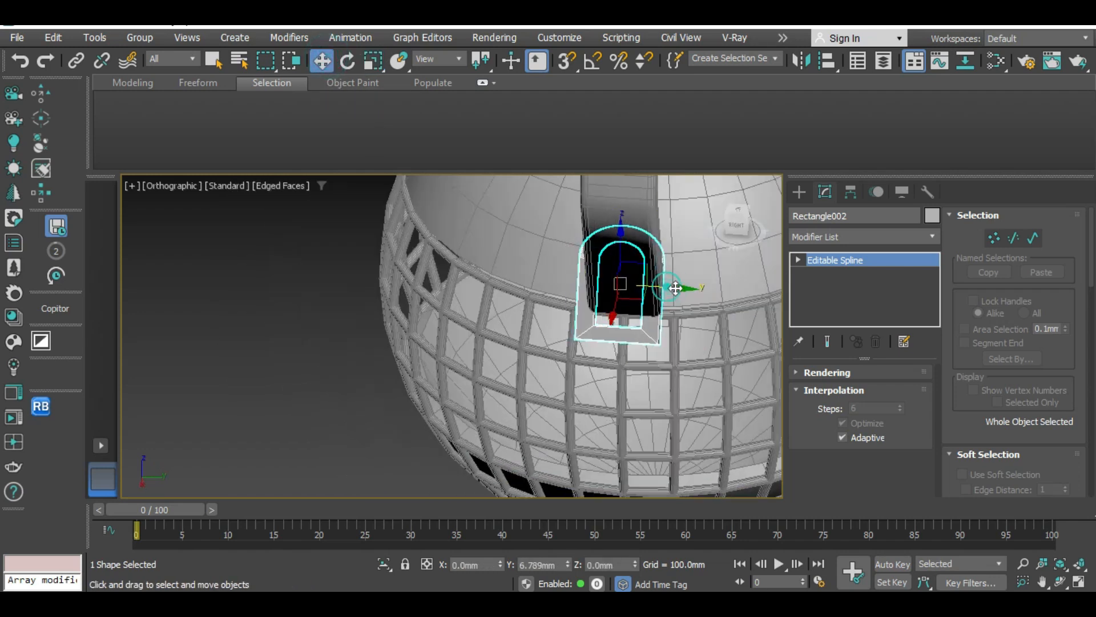
scroll(642, 302, down, 5)
alt+middle_drag(642, 302, 758, 286)
scroll(665, 299, up, 5)
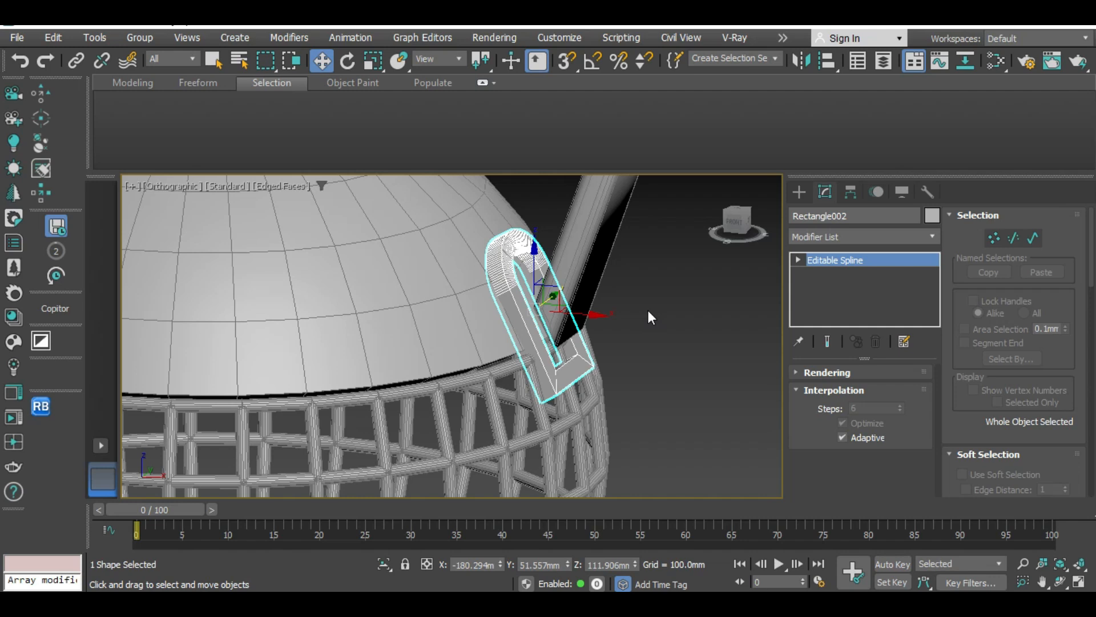
Scale down the end vertices of the handle's right leg uniformly so they fit the connecting piece, and finish vertex editing.
alt+middle_drag(648, 314, 645, 338)
click(588, 270)
key(1)
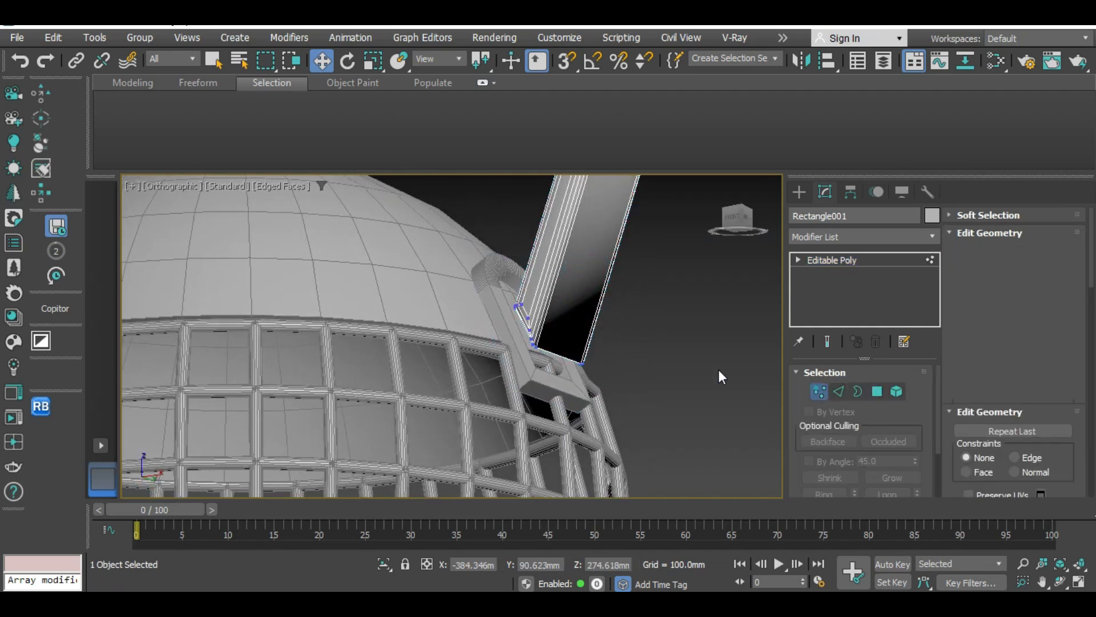
right_click(375, 67)
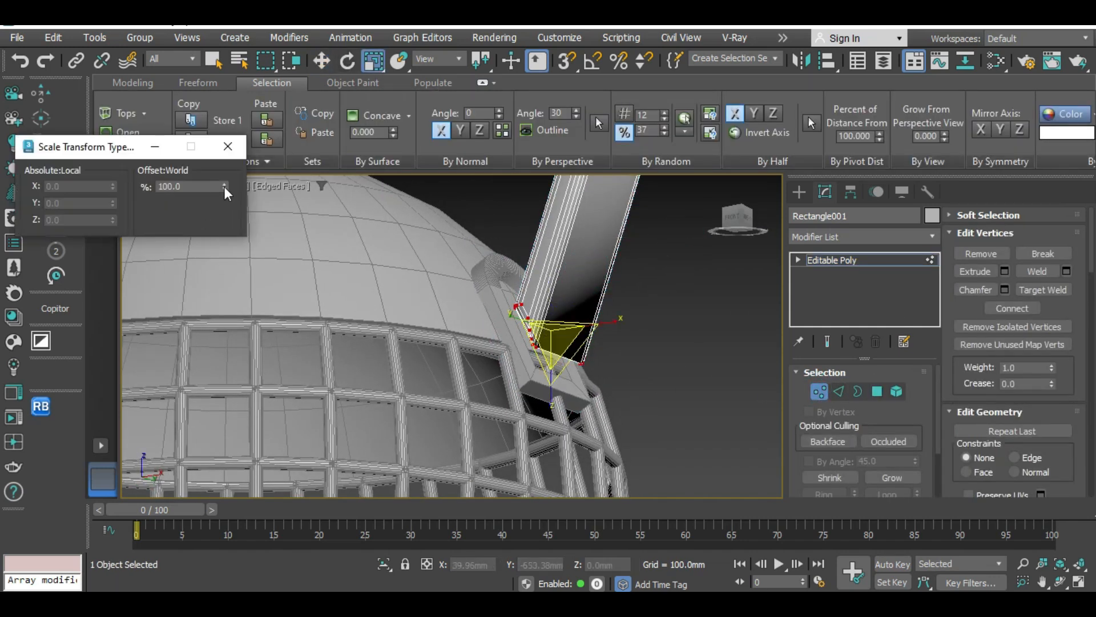
drag(223, 186, 204, 305)
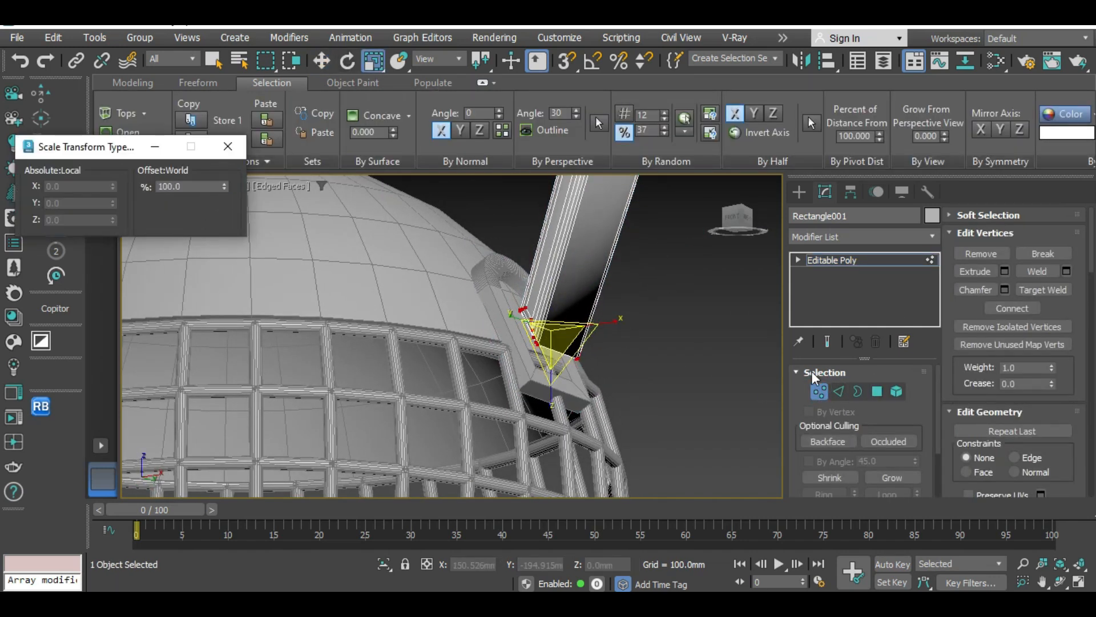
click(817, 391)
In the Left view, move the connecting piece along Y to about 58 mm to centre it on the handle's end.
key(l)
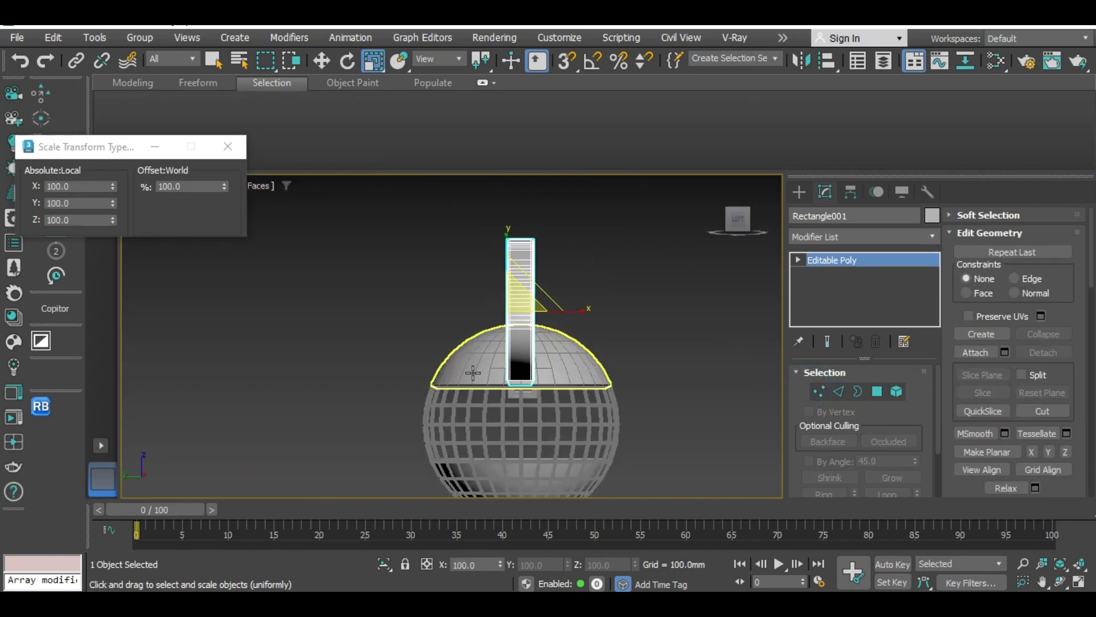
scroll(560, 378, up, 8)
scroll(560, 378, down, 3)
scroll(543, 375, up, 3)
click(543, 370)
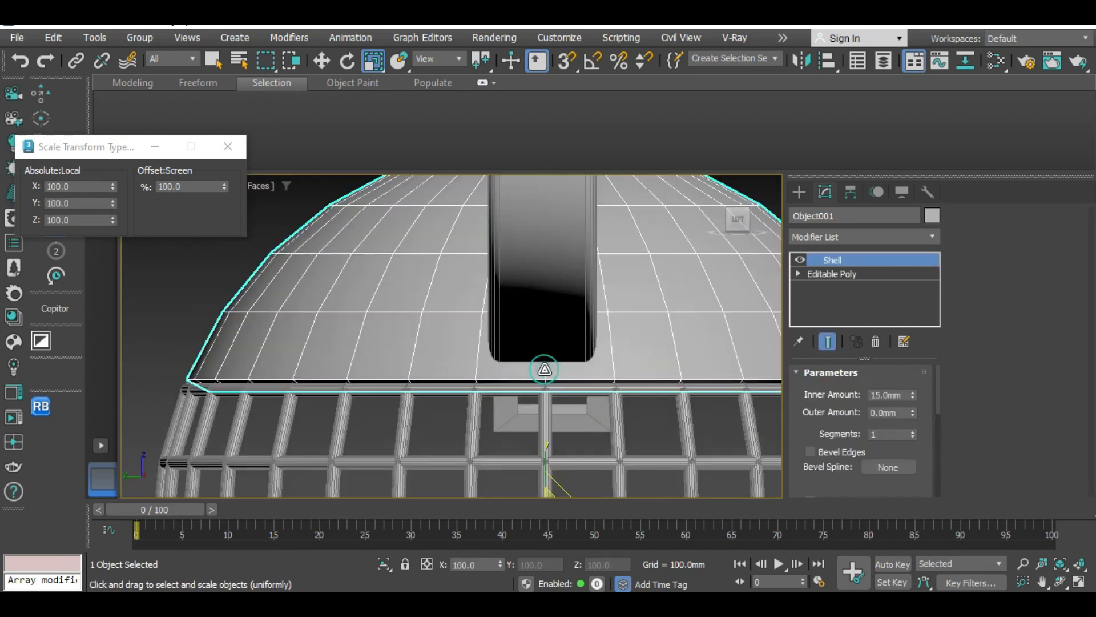
scroll(543, 371, down, 2)
middle_drag(549, 396, 608, 392)
scroll(617, 397, up, 2)
click(613, 393)
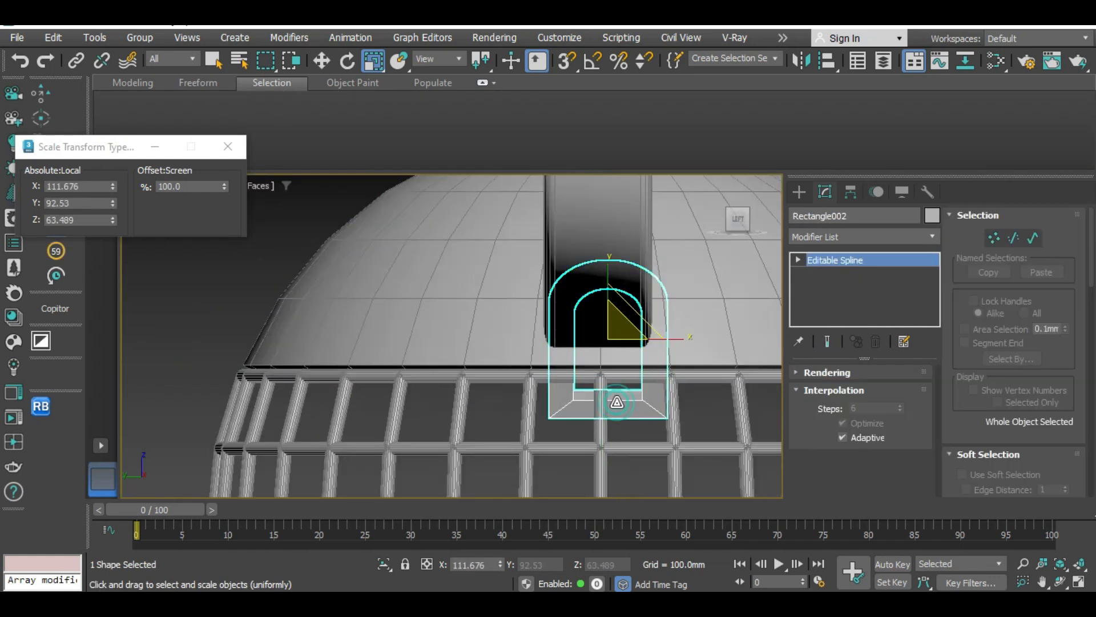
scroll(612, 389, down, 2)
scroll(602, 356, up, 2)
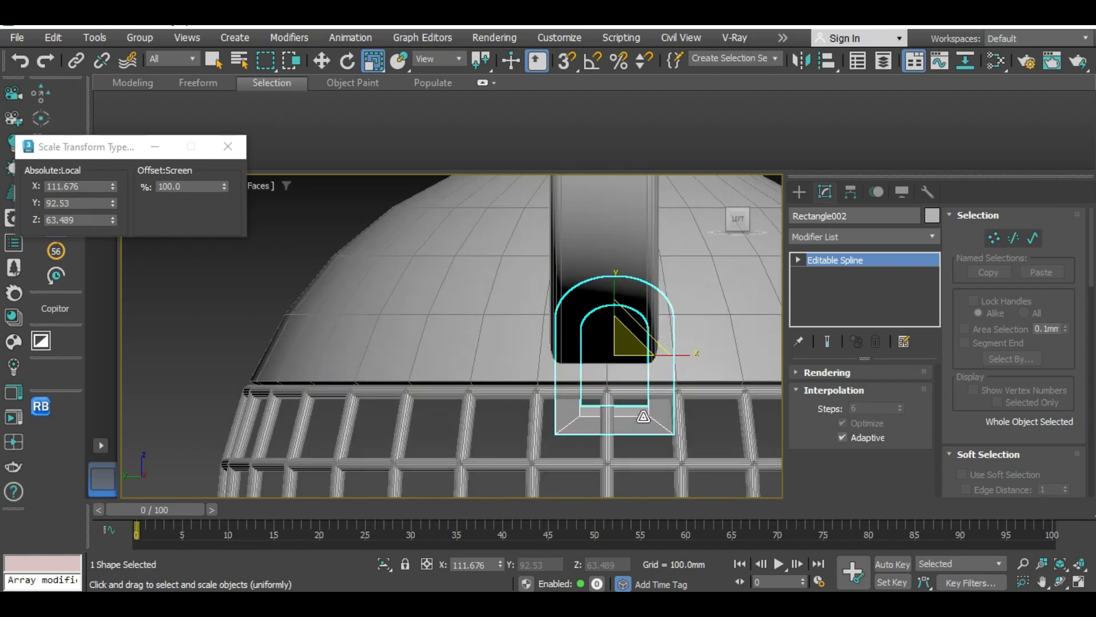
click(321, 60)
drag(662, 353, 652, 355)
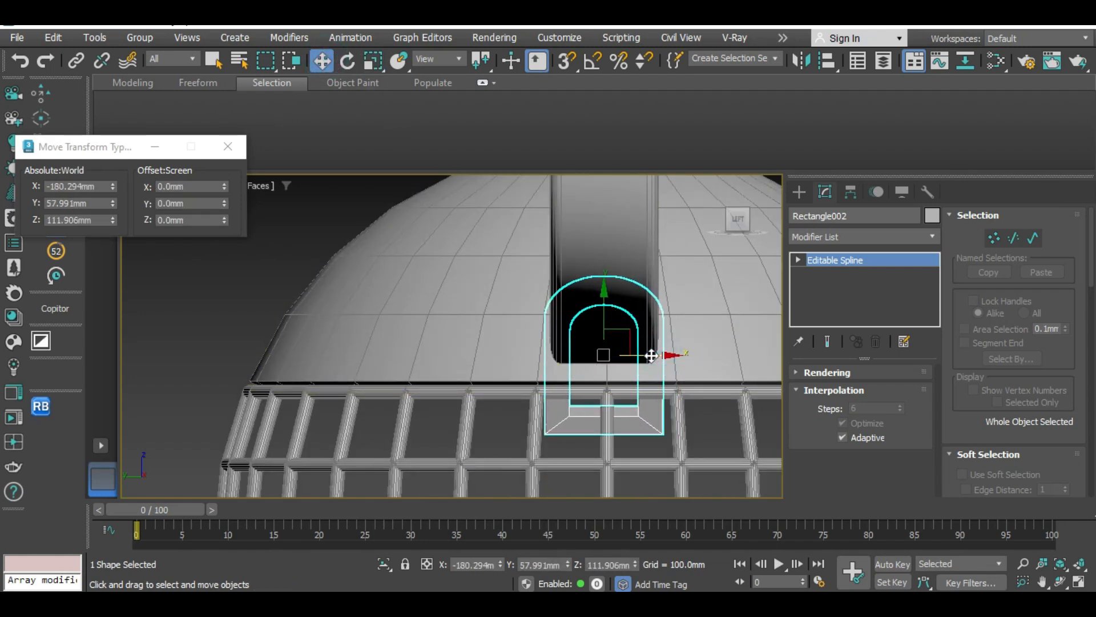
Clone the connecting piece along X to about -744.5 mm, beyond the opposite side of the dome.
scroll(651, 355, down, 3)
alt+middle_drag(652, 356, 819, 379)
scroll(687, 394, down, 2)
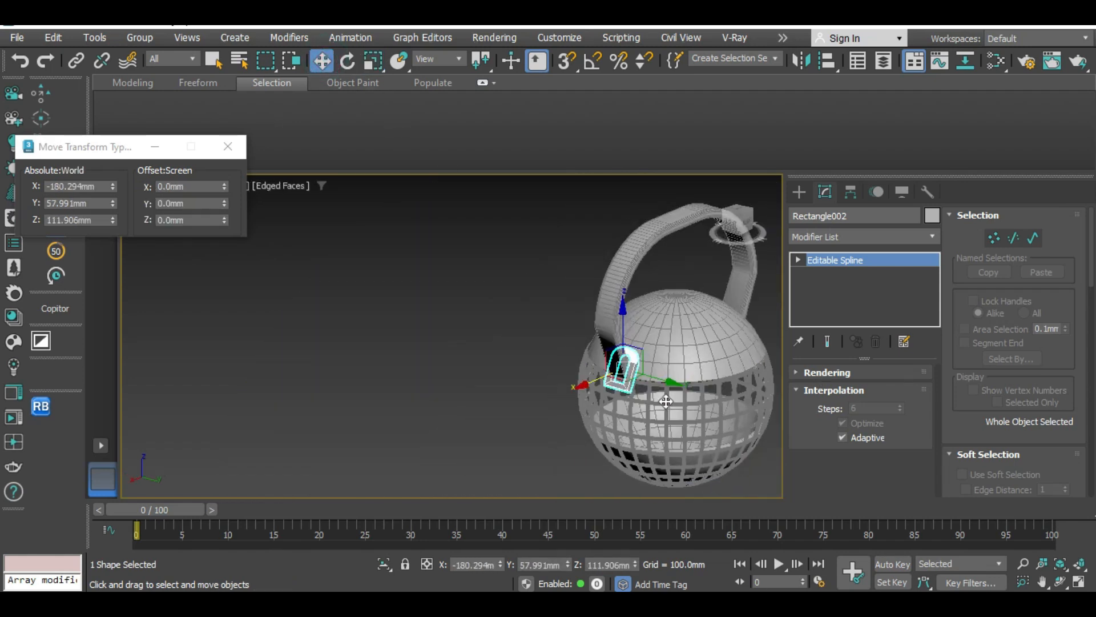
middle_drag(666, 401, 538, 453)
shift+drag(463, 433, 656, 356)
click(558, 376)
Mirror the copied connecting piece so its slant matches the opposite side of the dome, and return to the Front view.
mouse_move(558, 376)
alt+middle_down()
mouse_move(650, 396)
mouse_move(656, 344)
alt+middle_up()
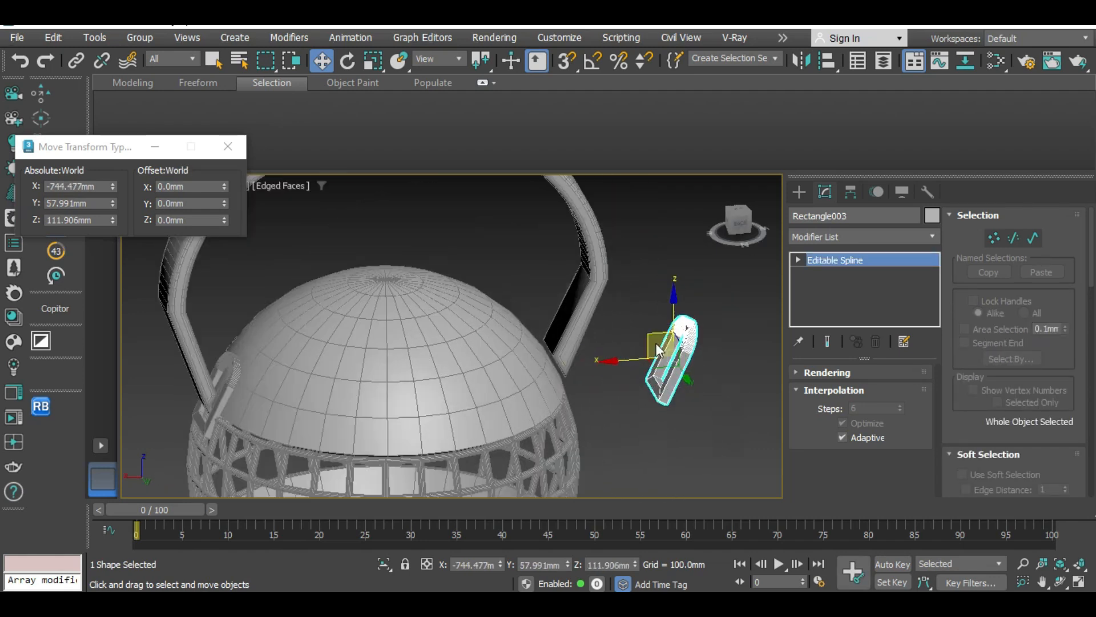
click(800, 59)
click(485, 435)
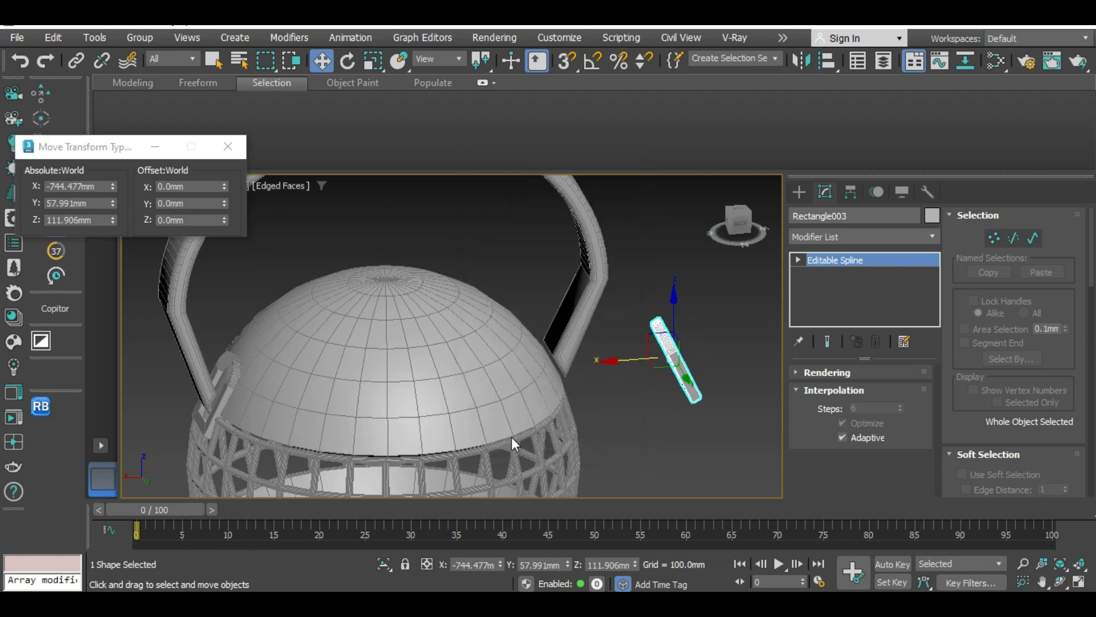
alt+middle_drag(512, 437, 643, 413)
key(f)
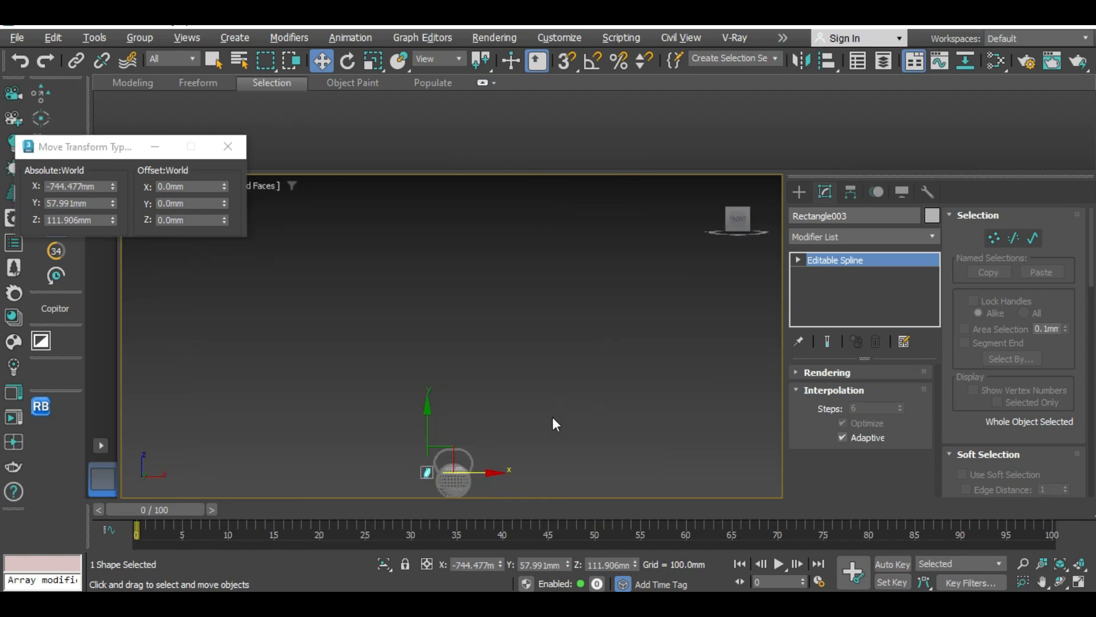
Move the mirrored connecting piece along X to about -595 mm, against the handle's left end and the dome.
scroll(488, 366, up, 5)
scroll(543, 362, up, 8)
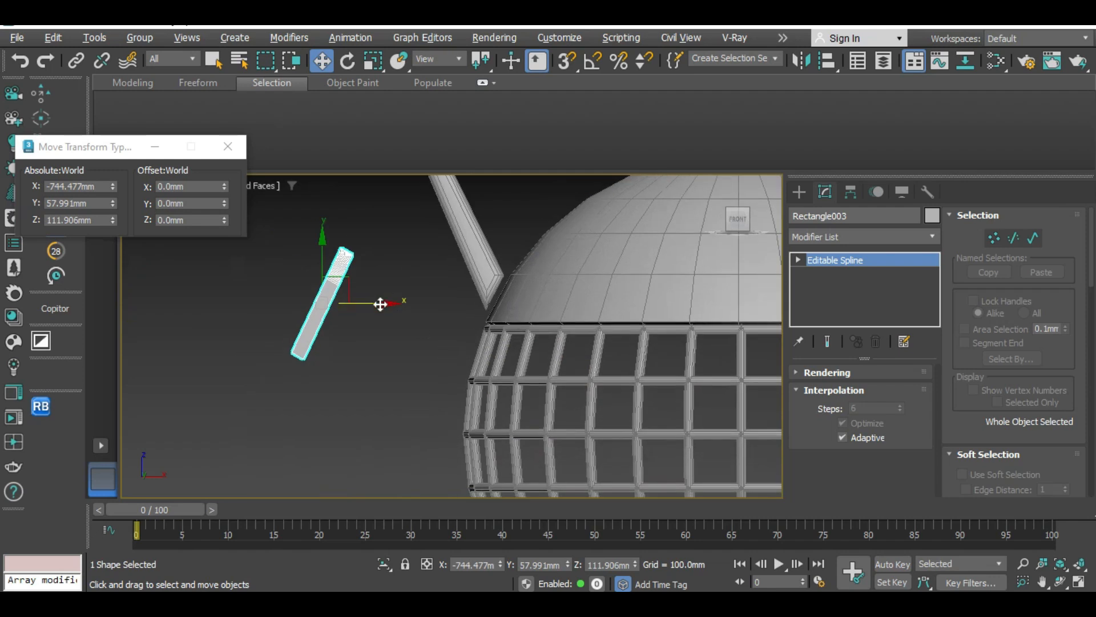
drag(380, 304, 549, 316)
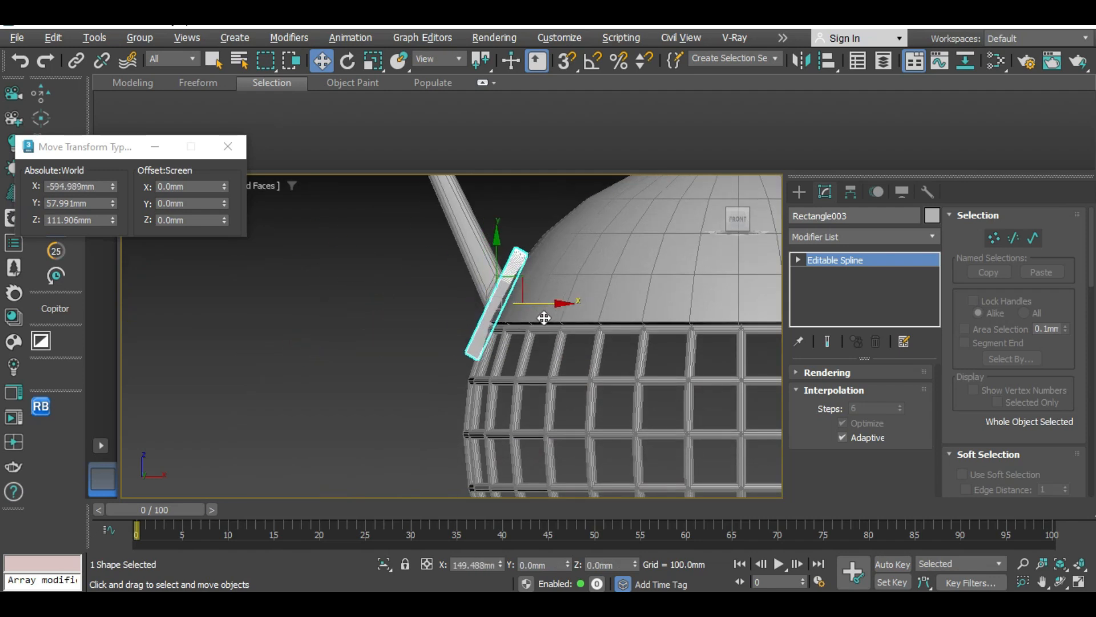
Move the original connecting piece on the opposite side along X to about -174.8 mm to meet the handle's end.
scroll(544, 318, down, 3)
middle_drag(759, 317, 528, 317)
scroll(533, 313, up, 6)
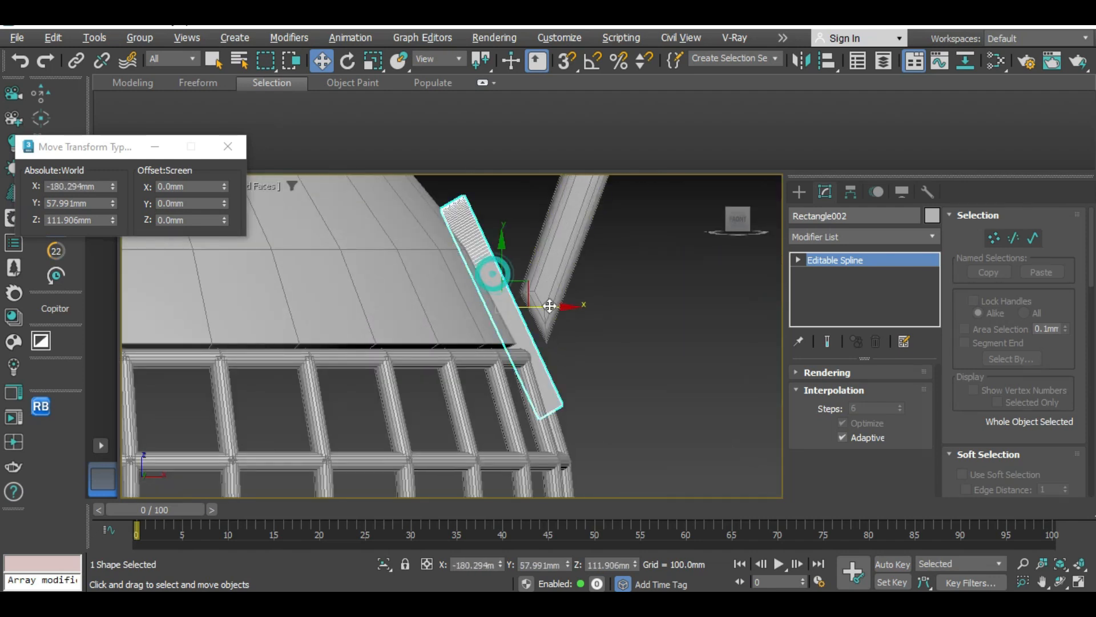
drag(557, 305, 570, 310)
scroll(572, 320, down, 5)
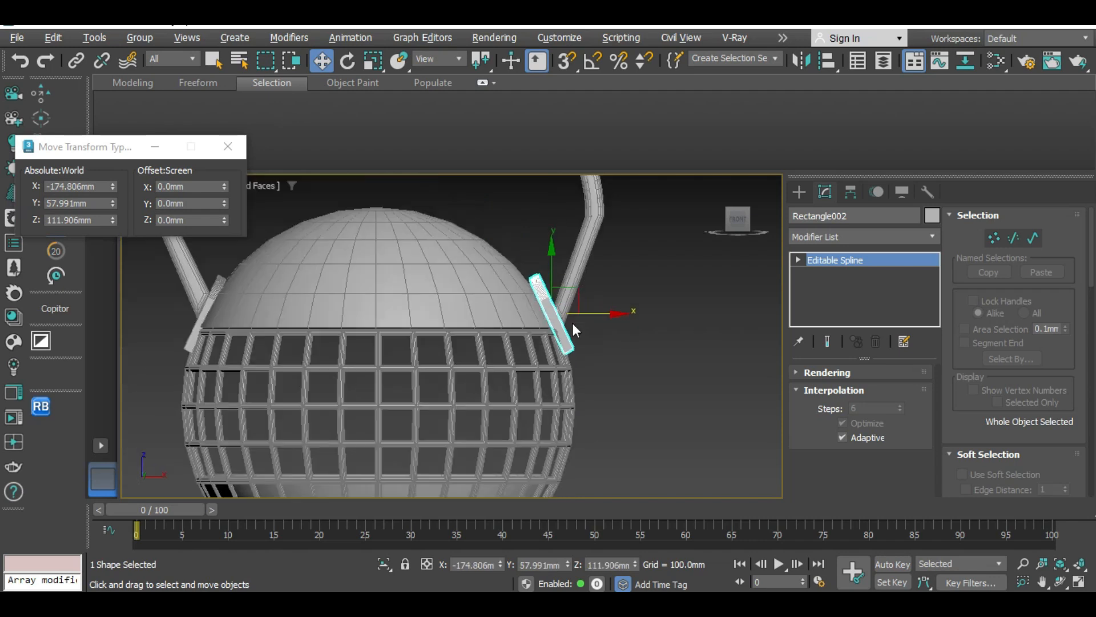
Fine-tune the mirrored connecting piece along X to about -596.7 mm so it fits the handle's left end.
middle_drag(572, 323, 759, 308)
scroll(390, 313, up, 3)
click(409, 280)
scroll(409, 280, up, 2)
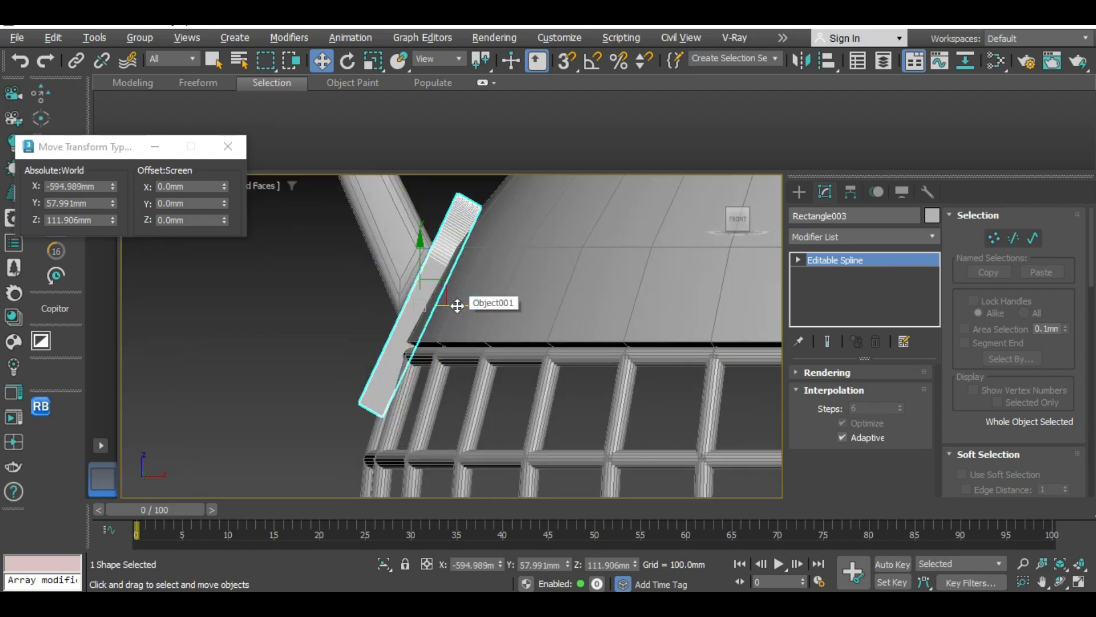
drag(458, 306, 454, 306)
scroll(454, 306, down, 6)
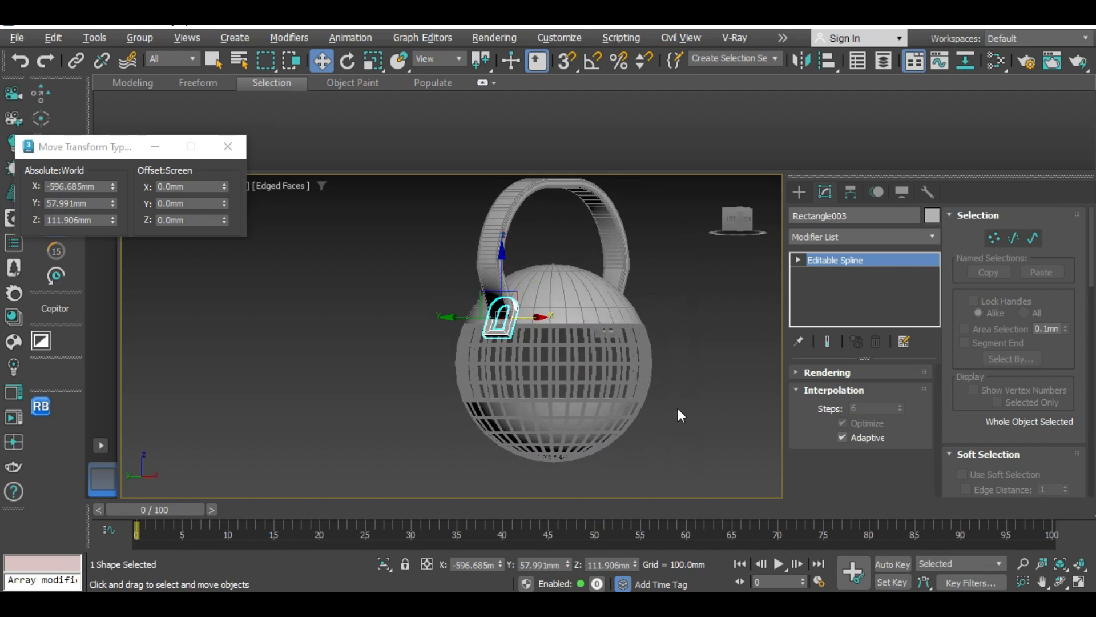
Deselect everything and examine the lattice bowl, shelled base and handle joints from several angles.
click(678, 409)
alt+middle_drag(684, 392, 594, 375)
scroll(594, 374, down, 5)
middle_drag(639, 313, 576, 369)
scroll(601, 356, up, 6)
middle_drag(577, 368, 534, 334)
scroll(566, 311, up, 3)
middle_drag(621, 439, 631, 366)
middle_drag(631, 366, 701, 401)
scroll(663, 395, up, 3)
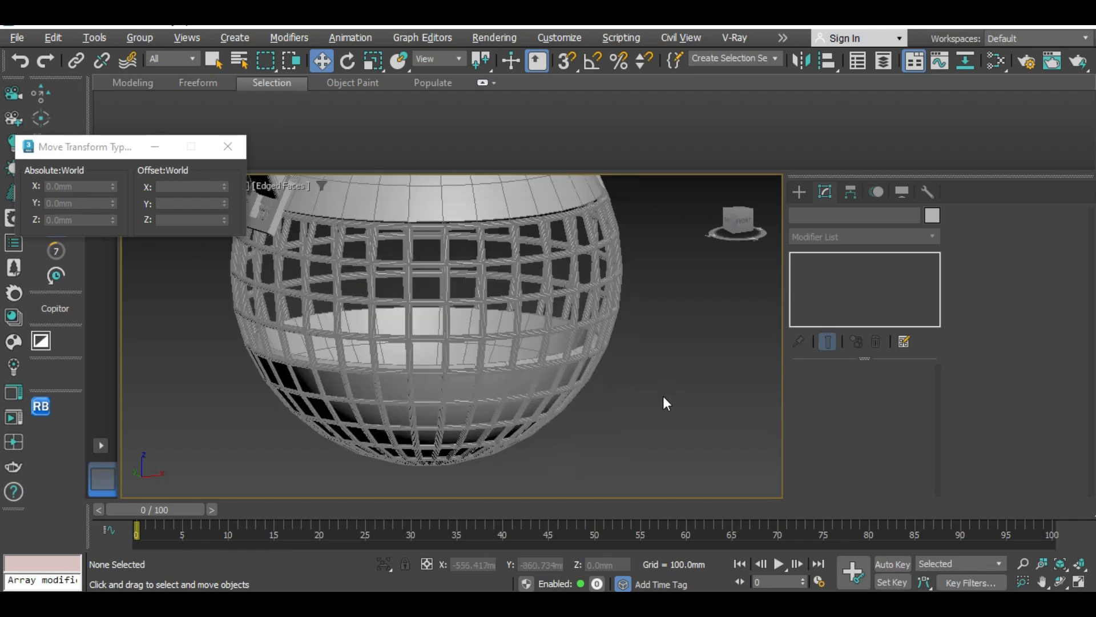
Select all parts of the model and scale them up uniformly together.
scroll(594, 411, down, 5)
key(ctrl+a)
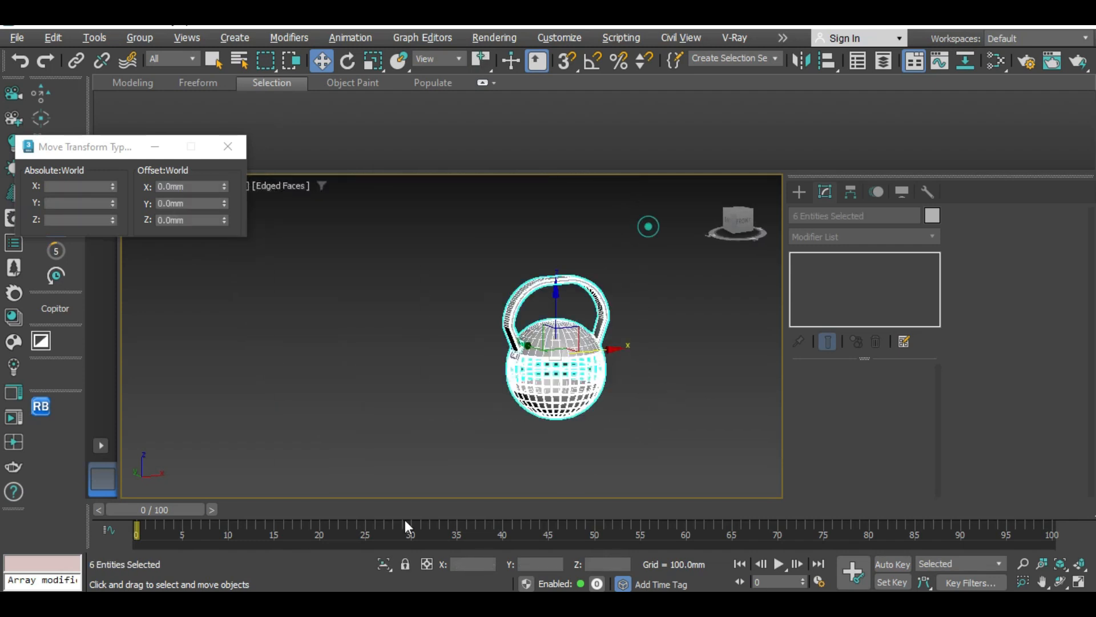
key(r)
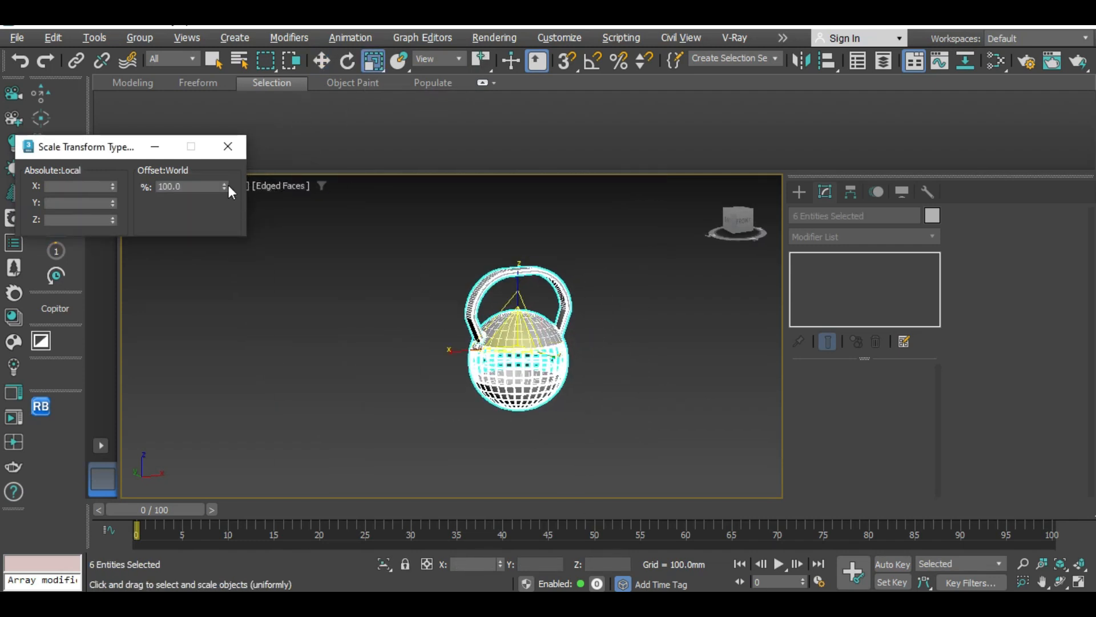
drag(225, 185, 289, 484)
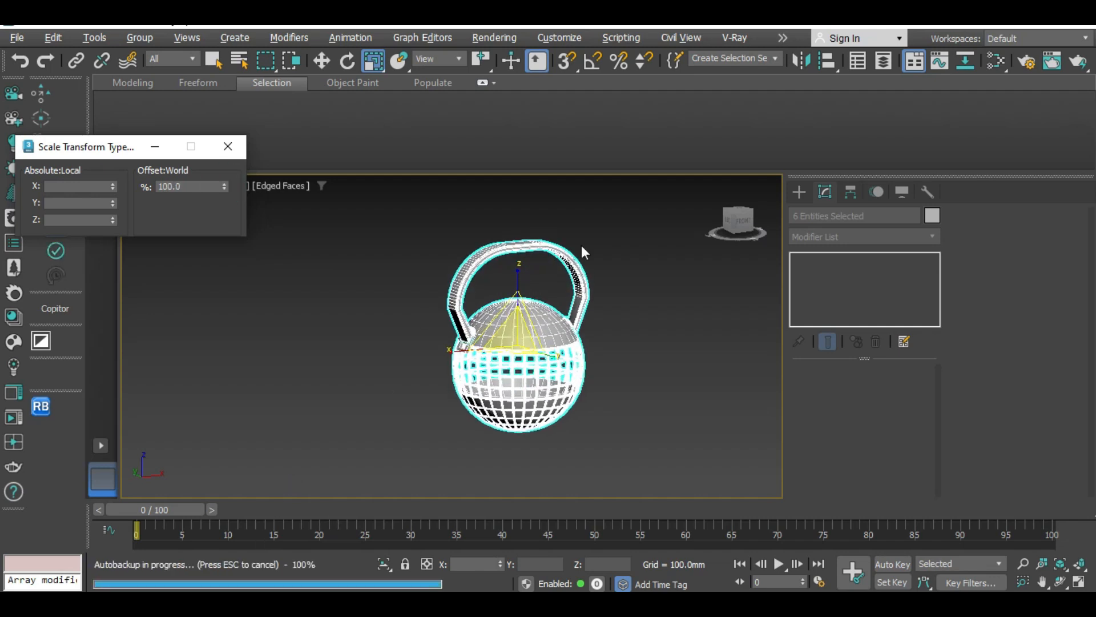
scroll(670, 344, up, 4)
scroll(656, 356, down, 2)
scroll(632, 374, up, 3)
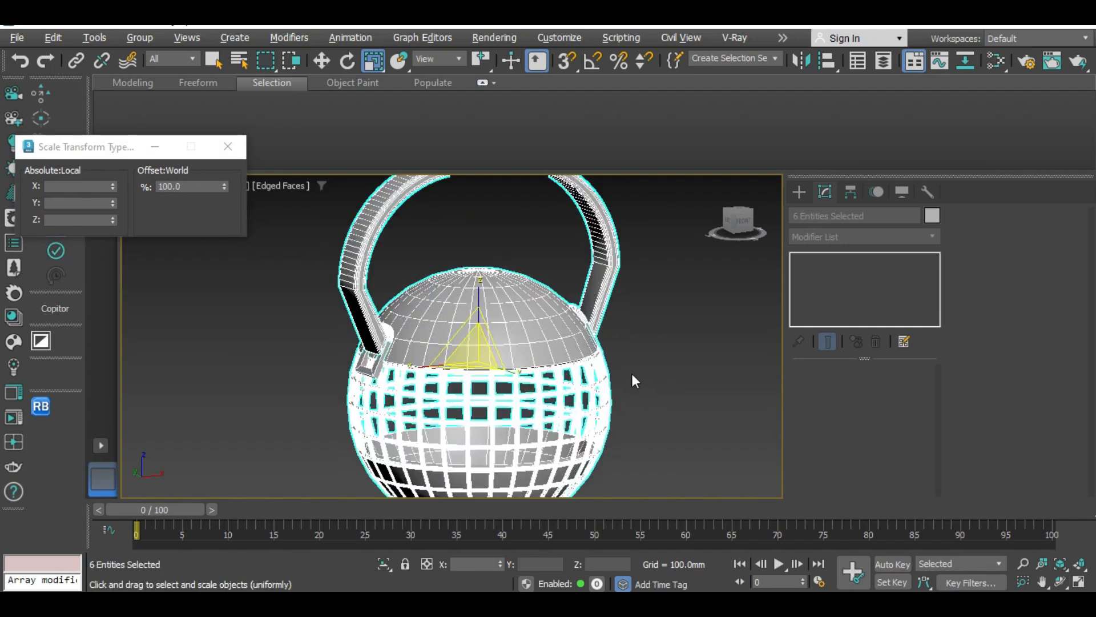
middle_drag(632, 373, 657, 360)
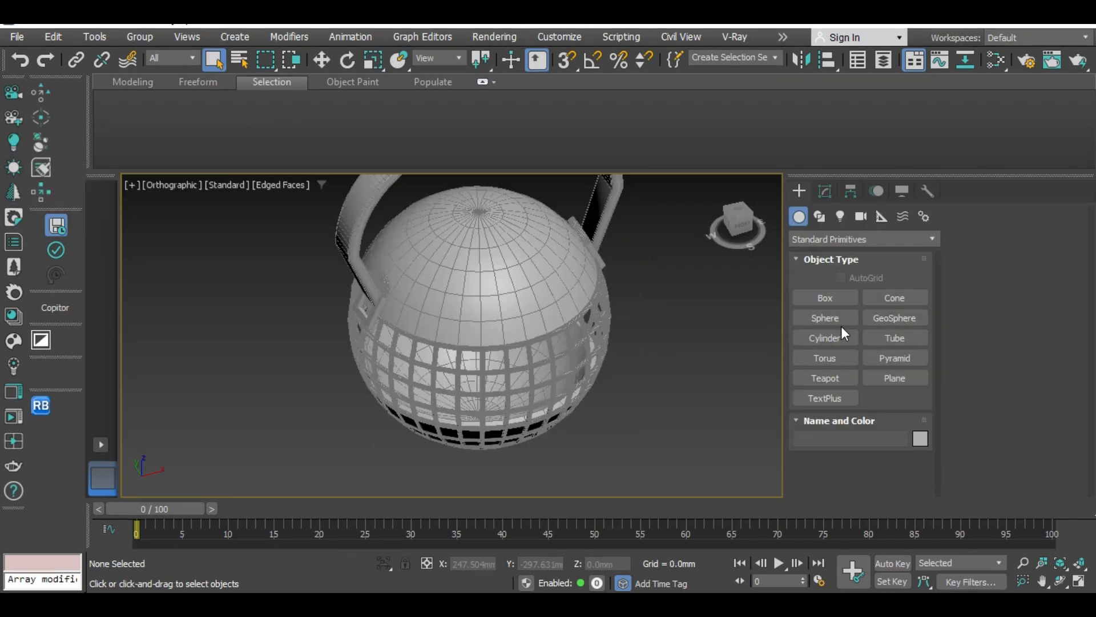
Create a small sphere centred on the dome in the Top view, working in wireframe display.
click(828, 319)
alt+middle_drag(633, 348, 656, 366)
key(t)
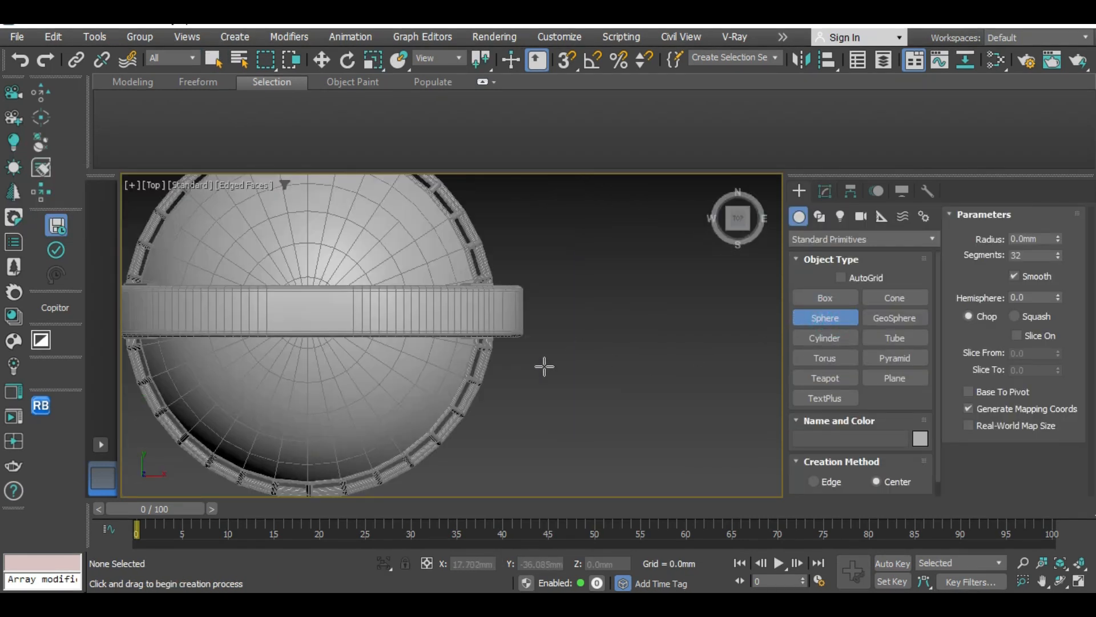
scroll(373, 312, up, 3)
key(F3)
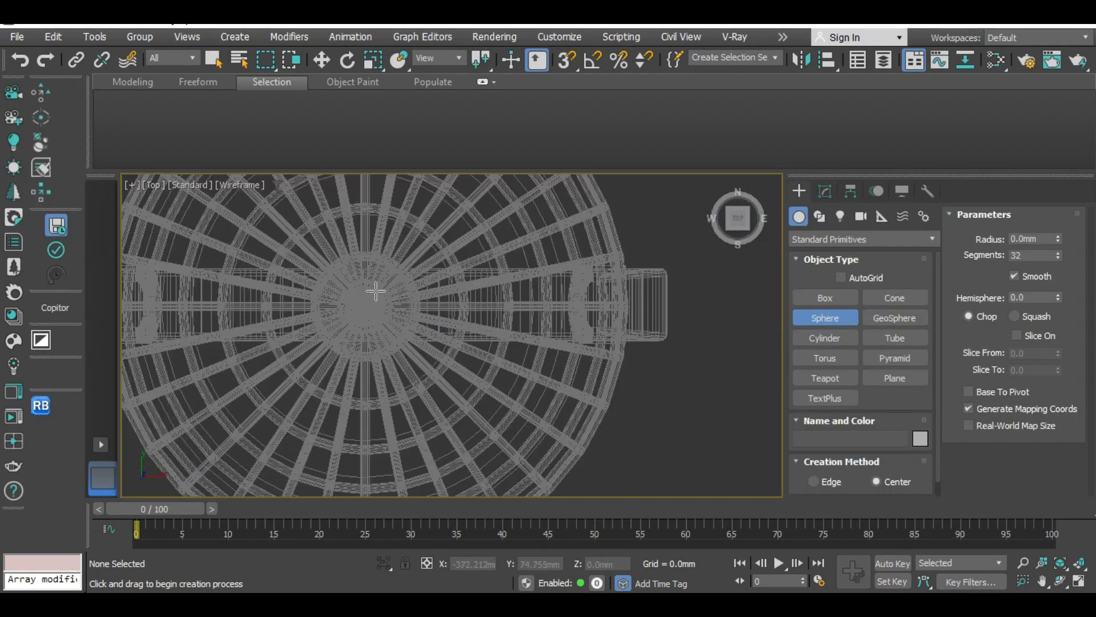
scroll(360, 317, up, 2)
drag(369, 303, 457, 357)
right_click(457, 357)
In the Front view, move the new sphere up along Z to about 325 mm, above the top of the dome.
middle_drag(464, 391, 479, 324)
key(f)
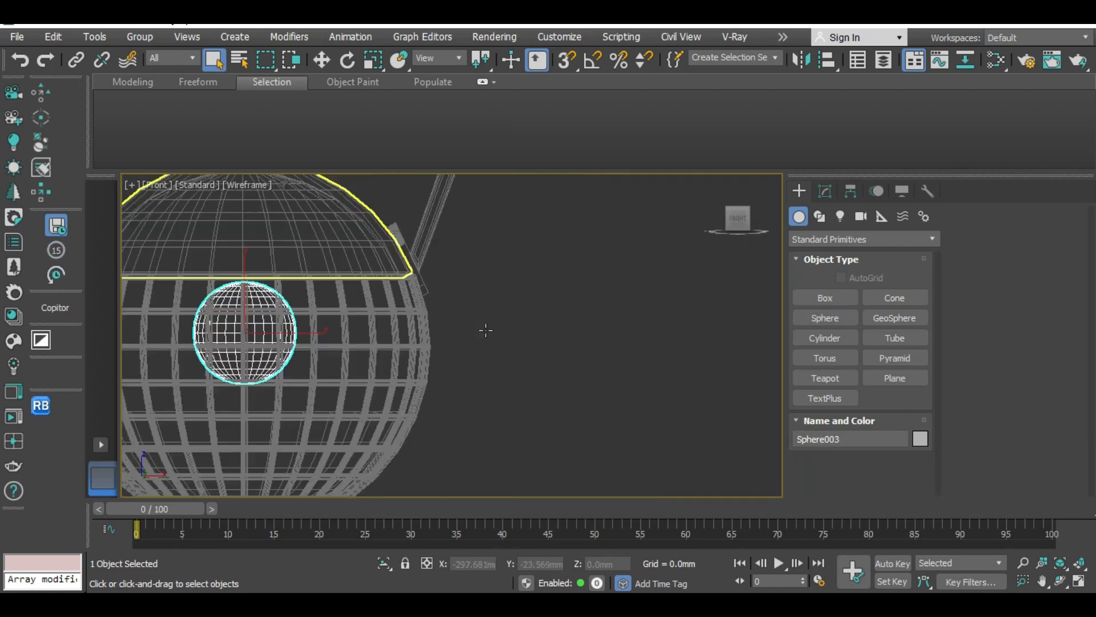
scroll(503, 316, down, 5)
scroll(460, 308, up, 2)
middle_drag(378, 234, 386, 286)
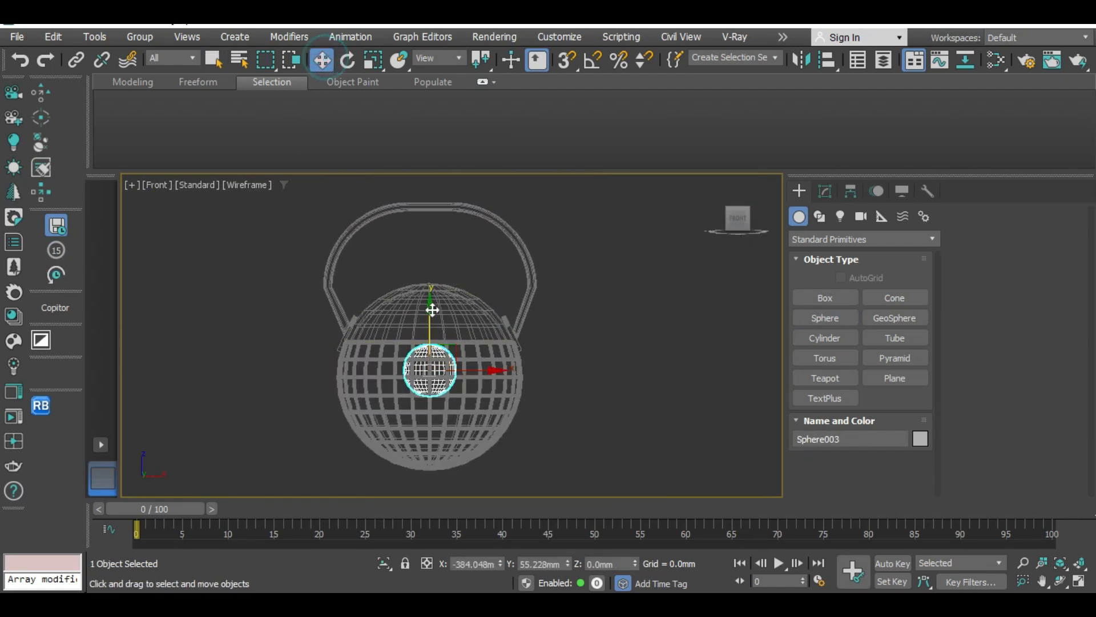
drag(432, 310, 438, 223)
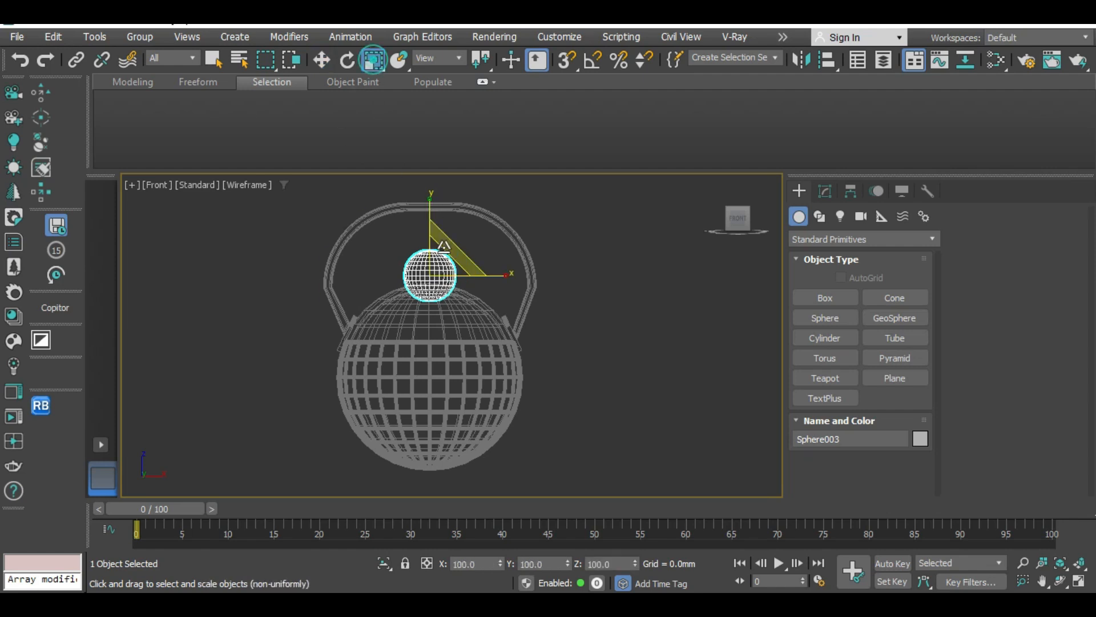
Flatten the sphere to about 35% in Z and scale it down uniformly to about 79.5%.
key(r)
scroll(429, 297, up, 5)
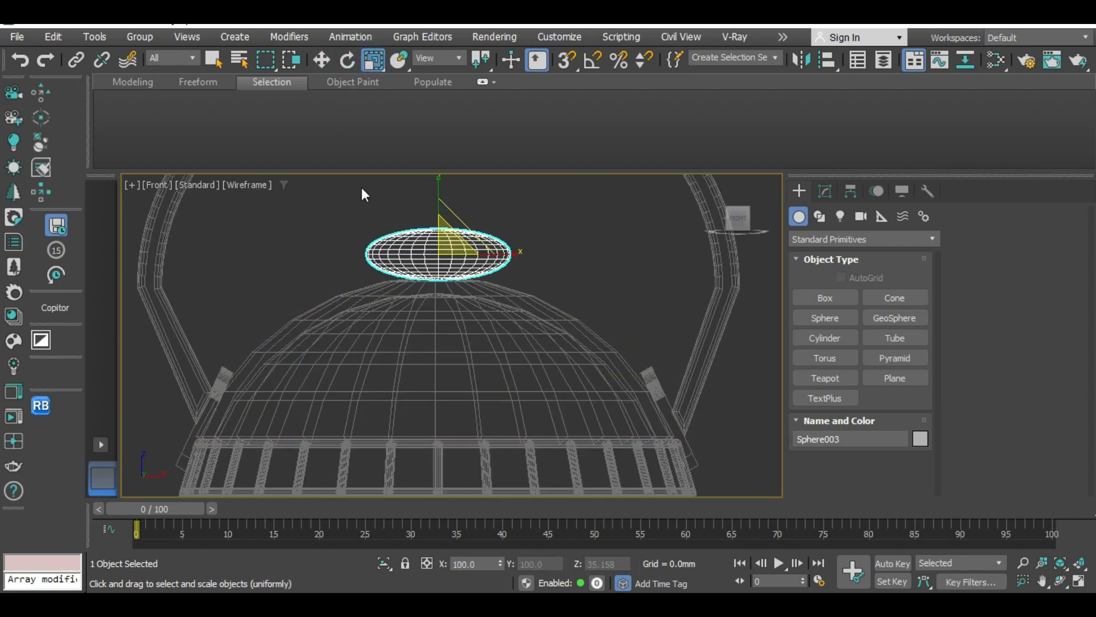
right_click(374, 64)
drag(225, 184, 202, 316)
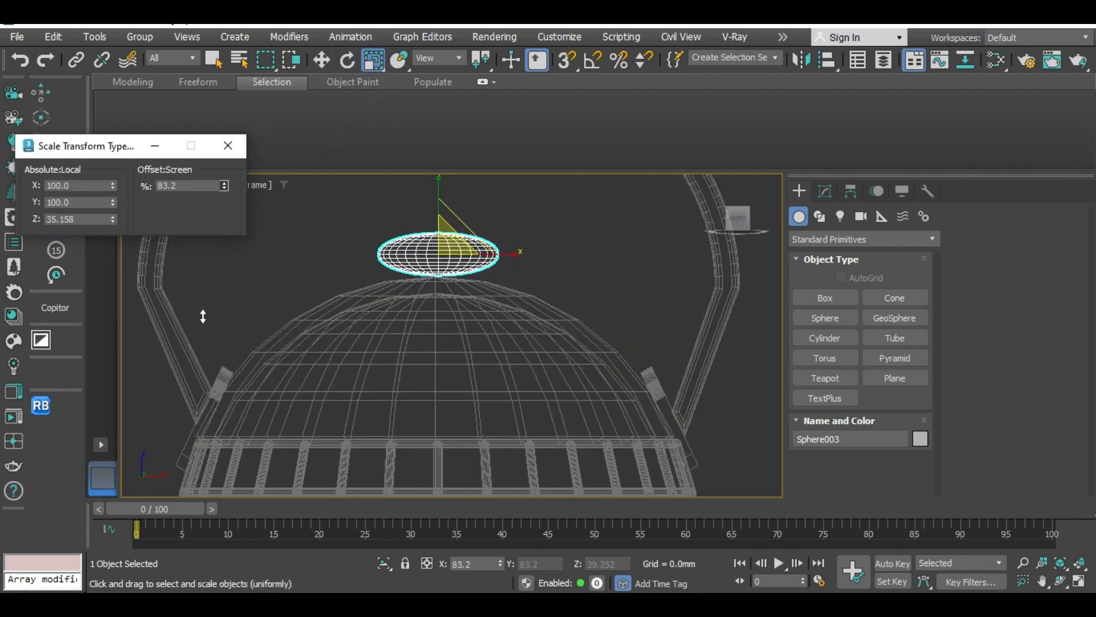
click(228, 146)
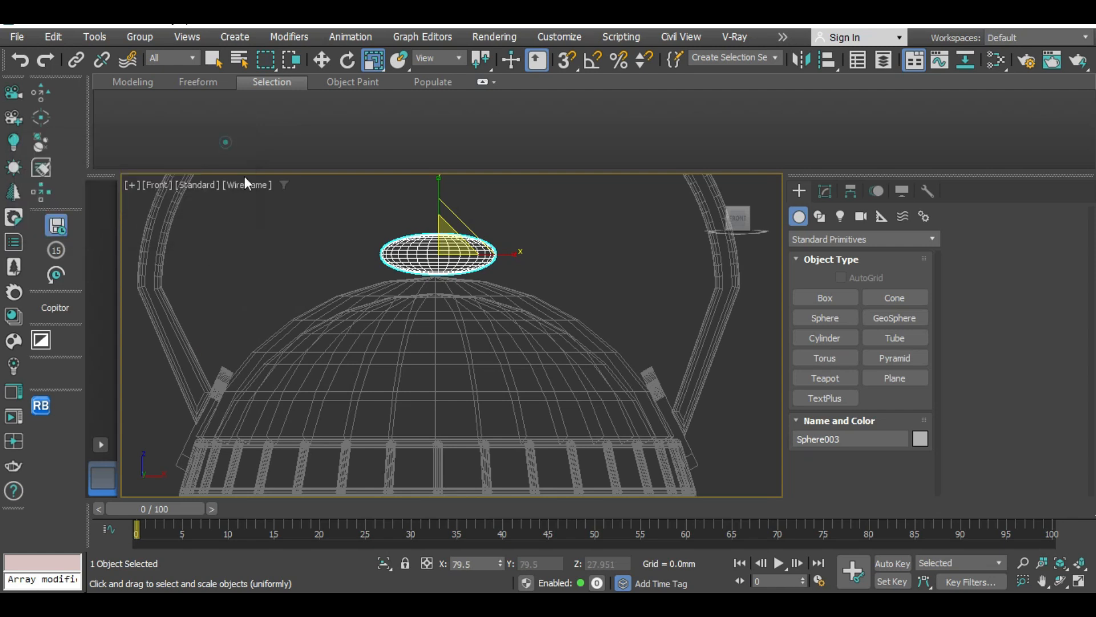
Lower the flattened sphere along Z to about 301 mm so it sits in the dome's top, and deselect it.
scroll(421, 197, up, 2)
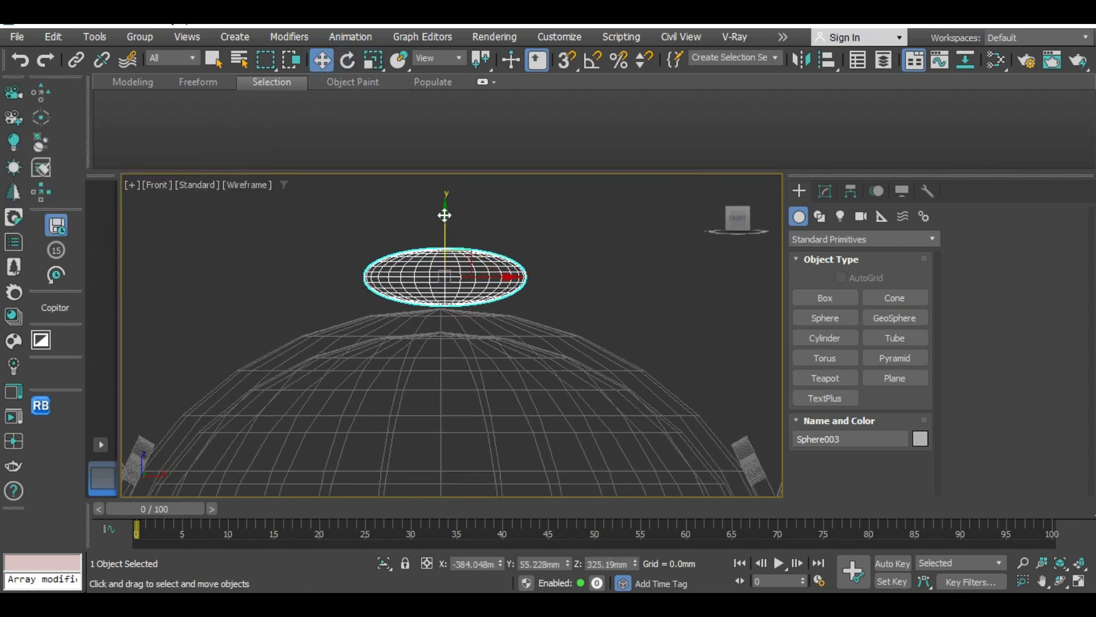
drag(445, 216, 445, 243)
click(620, 311)
Return to shaded display and examine how the flattened knob sits on the dome from above.
alt+middle_drag(619, 311, 665, 334)
middle_drag(666, 334, 649, 321)
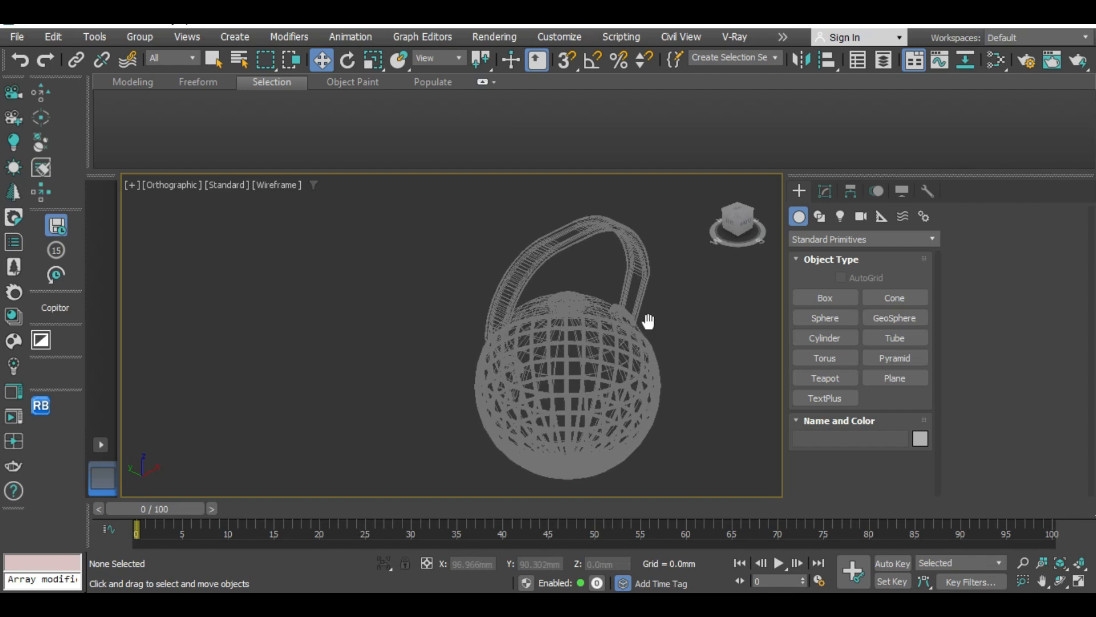
scroll(677, 356, up, 2)
middle_drag(677, 356, 580, 365)
scroll(577, 337, up, 4)
middle_drag(592, 320, 716, 327)
key(F3)
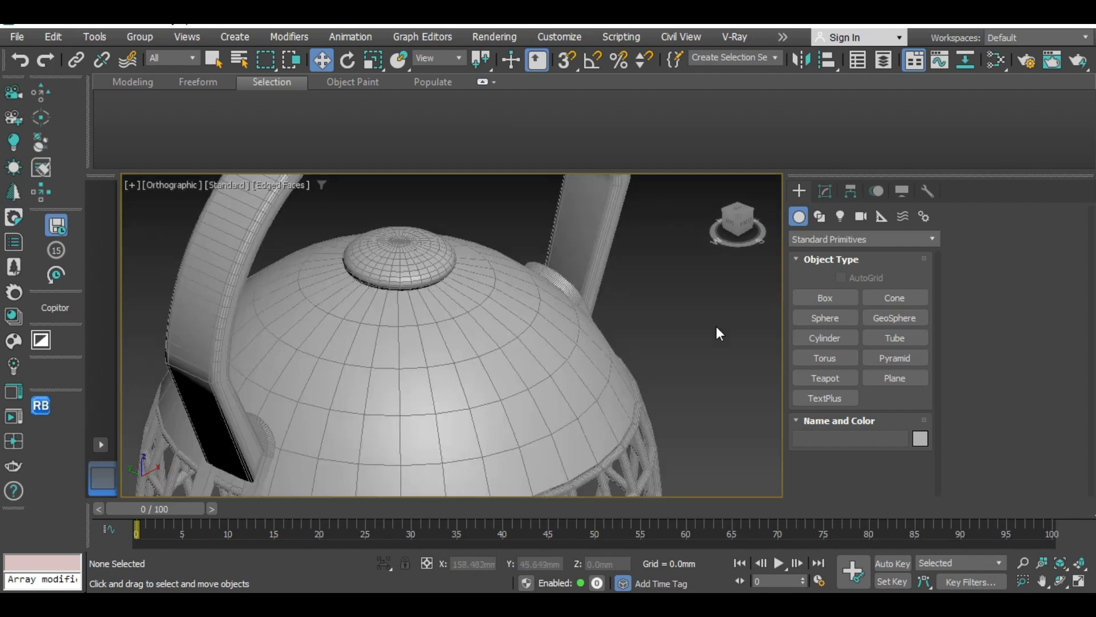
scroll(656, 331, down, 2)
scroll(657, 331, up, 1)
scroll(561, 290, up, 1)
Select the flattened knob and raise it along Z to about 306 mm.
click(561, 290)
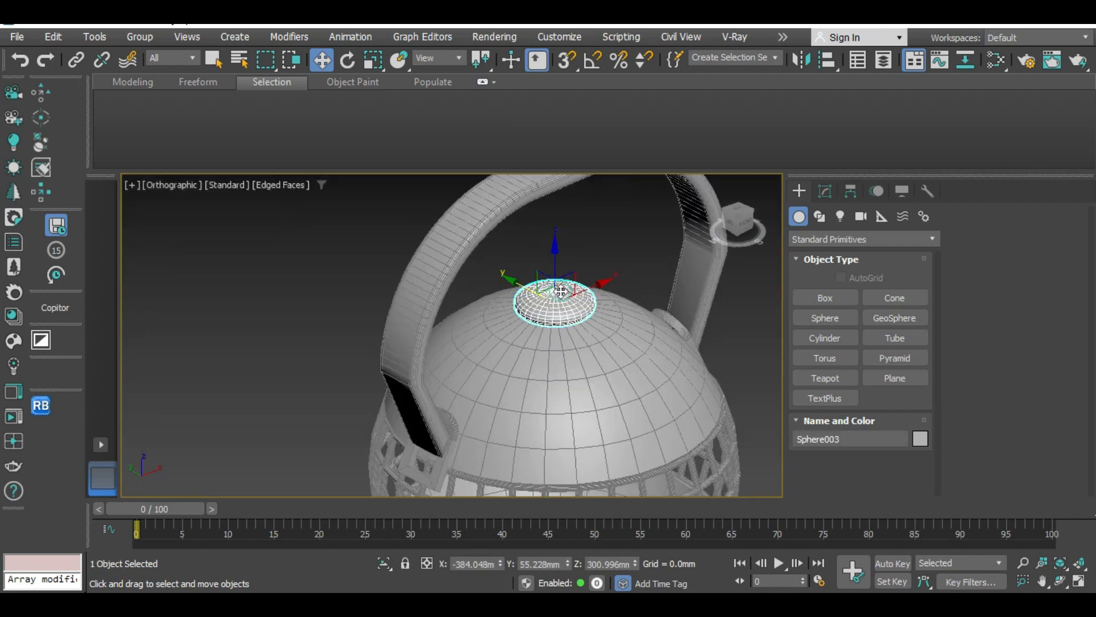
alt+middle_drag(560, 305, 539, 248)
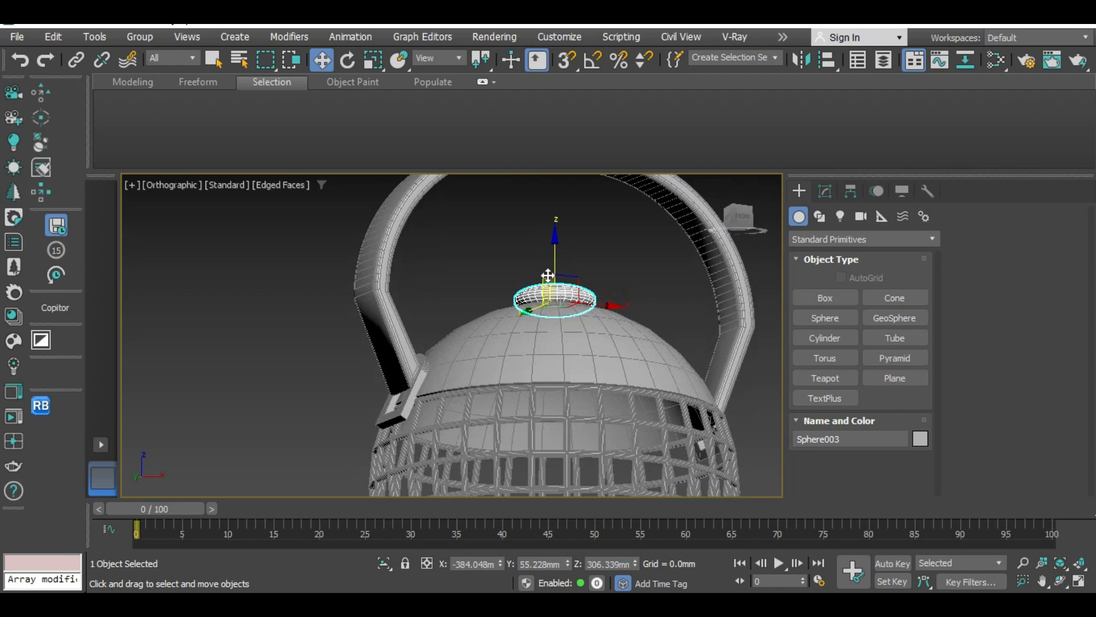
scroll(549, 278, up, 4)
drag(566, 283, 525, 271)
Adjust the knob's thickness slightly by scaling it along Z, and deselect it.
key(r)
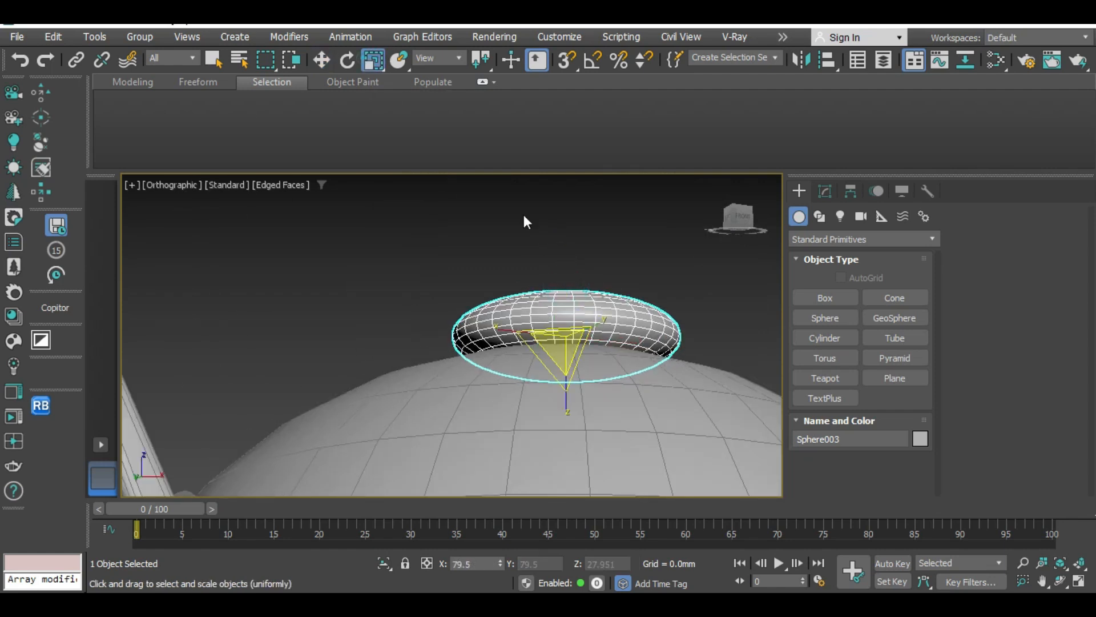
mouse_move(568, 388)
mouse_down()
mouse_move(567, 372)
mouse_move(567, 381)
mouse_up()
scroll(573, 373, down, 4)
alt+middle_drag(594, 354, 655, 346)
scroll(623, 316, down, 4)
click(685, 303)
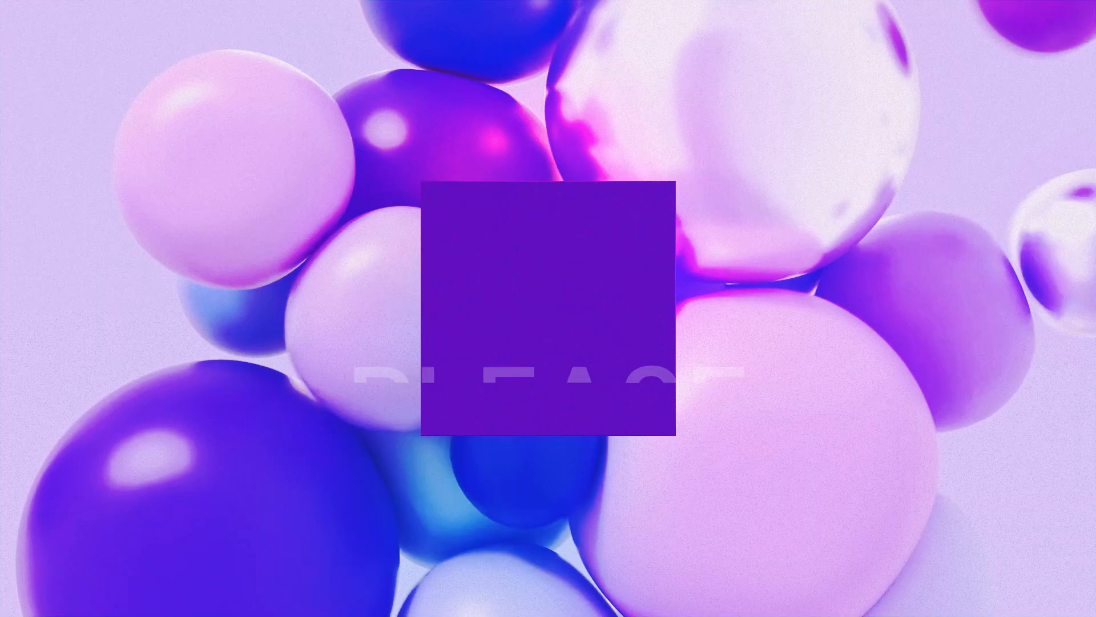